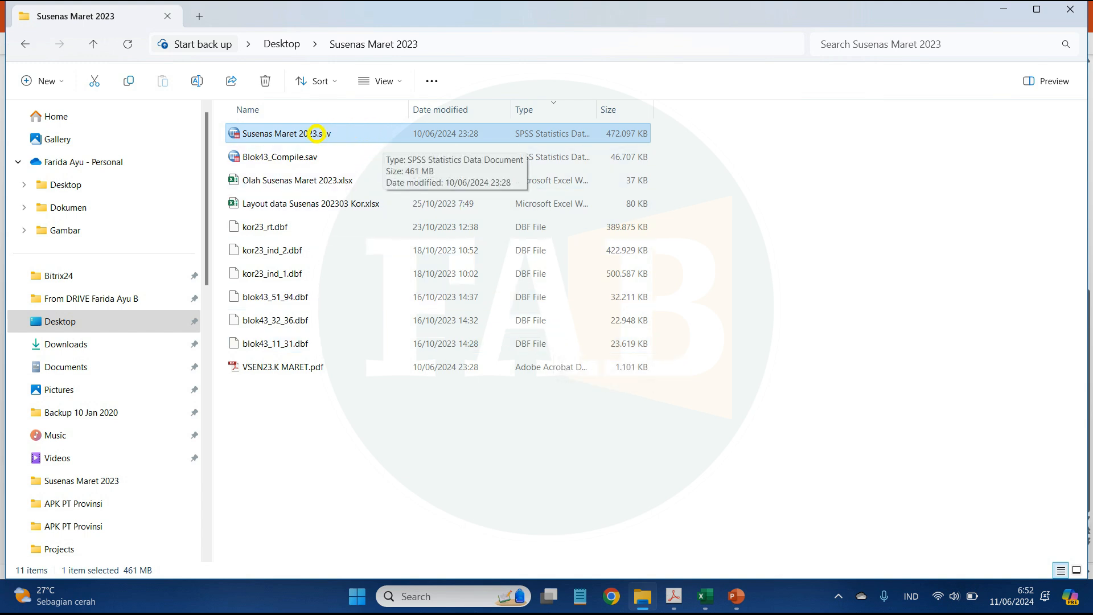
Step: Open the Susenas Maret 2023.sav dataset in SPSS and widen the Name column at the end of the variable list
double_click(316, 134)
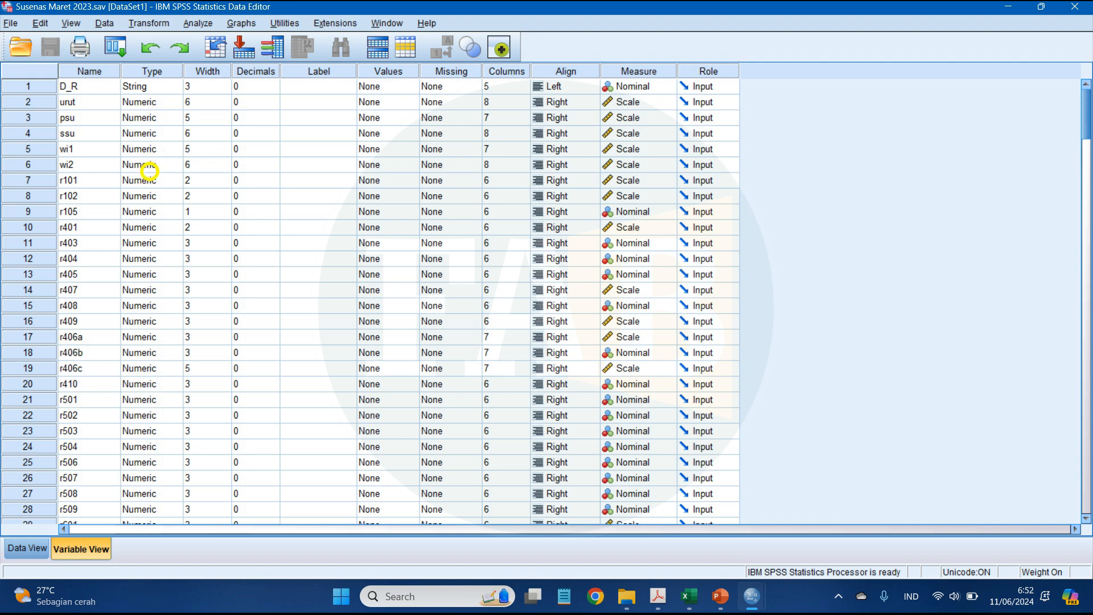
scroll(149, 171, down, 20)
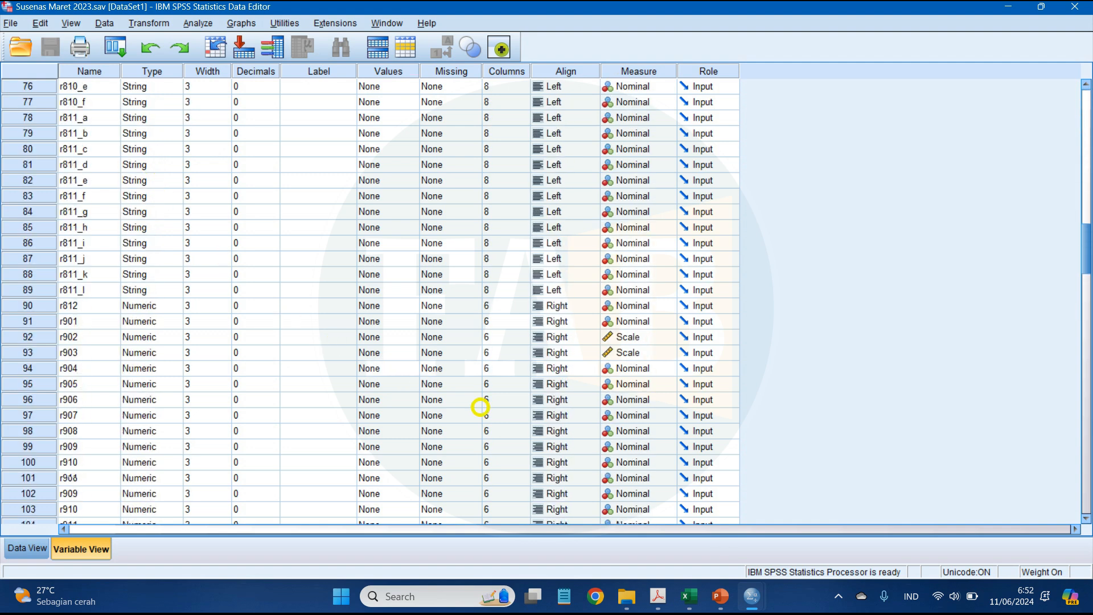
scroll(533, 473, down, 20)
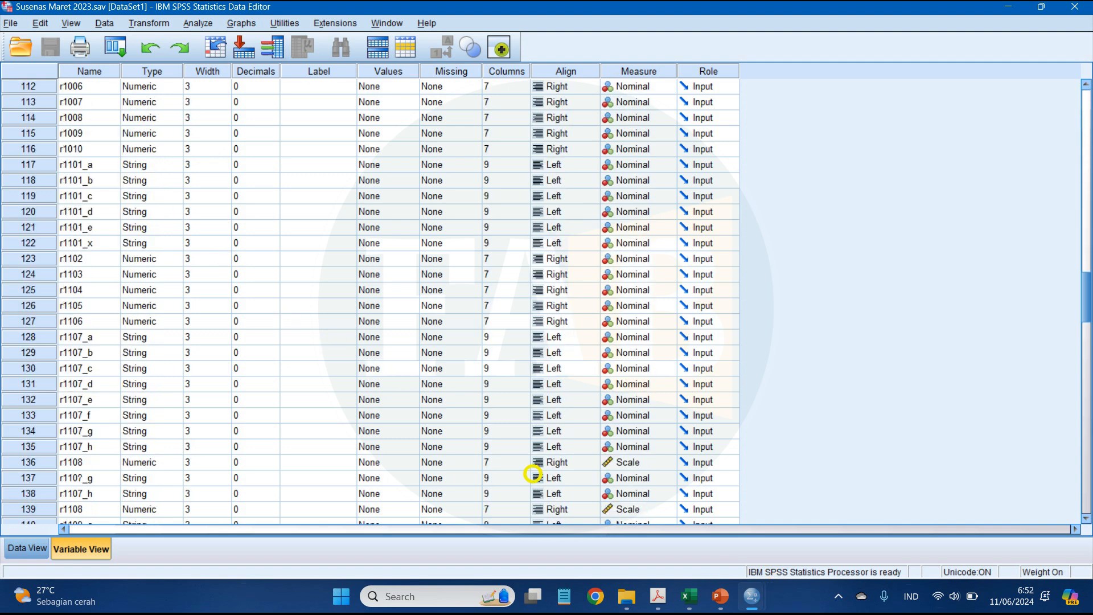
scroll(152, 357, down, 11)
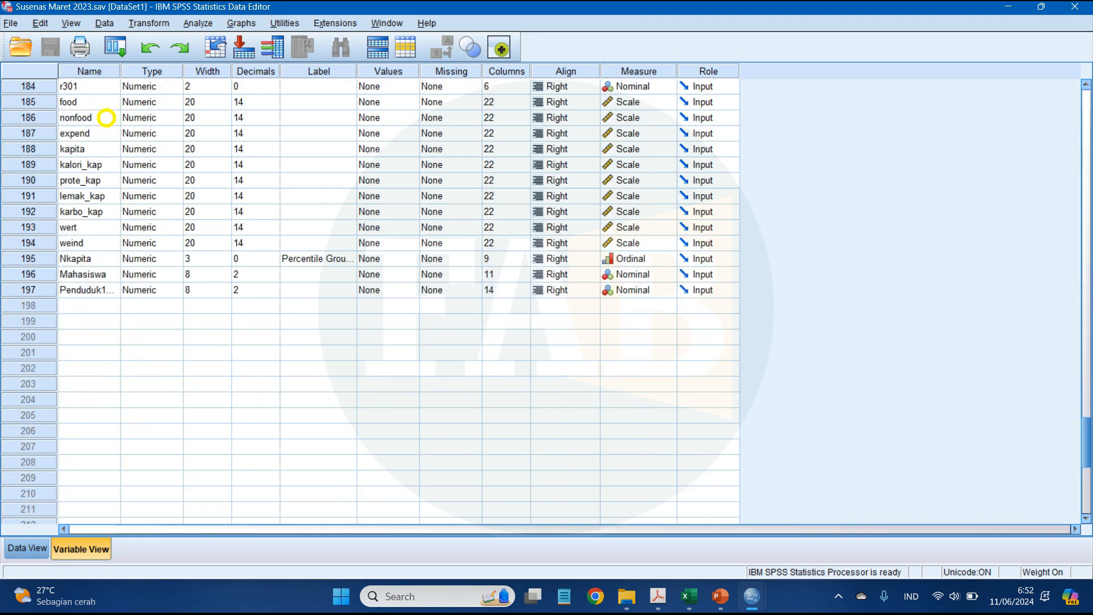
drag(117, 70, 158, 72)
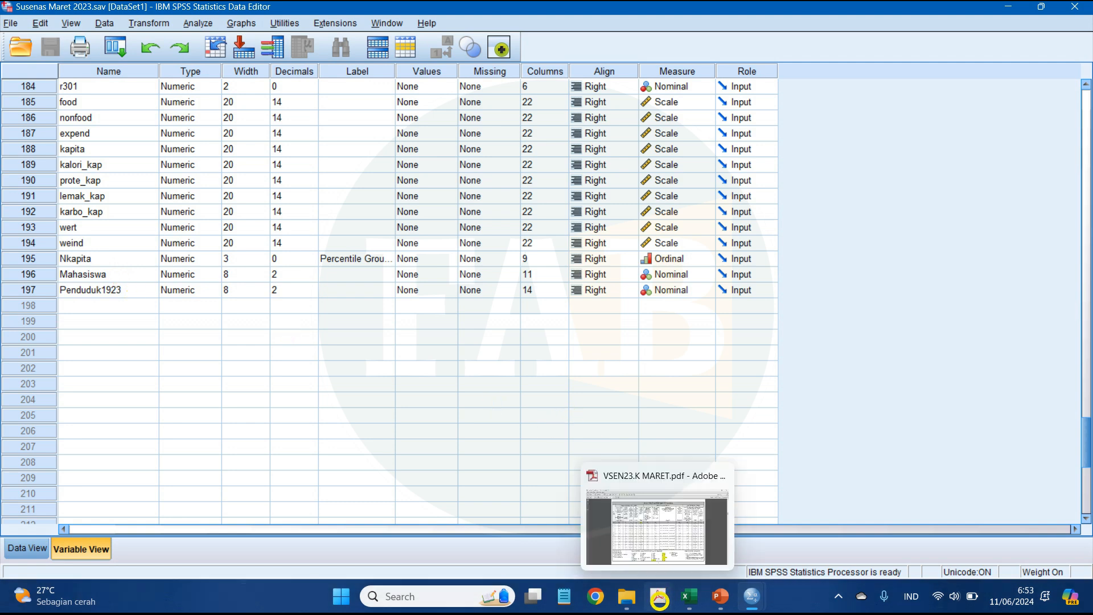
Step: Switch to the VSEN23.K MARET.pdf questionnaire in Acrobat and examine questions 101 (province), 407 (age) and 614 (highest diploma) with its codes
click(659, 599)
scroll(616, 417, up, 10)
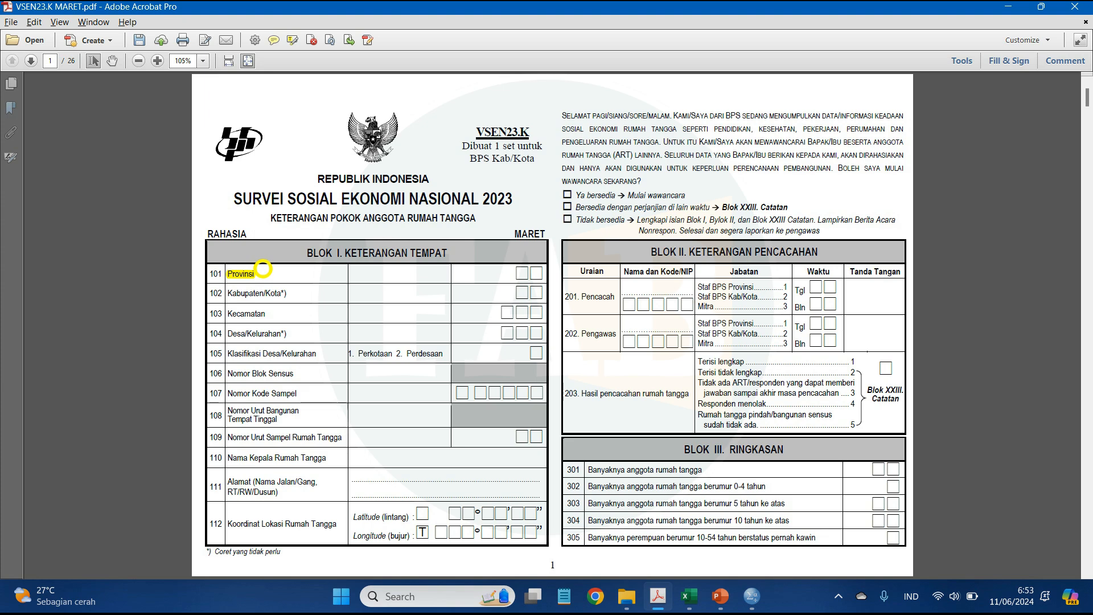
scroll(263, 269, down, 3)
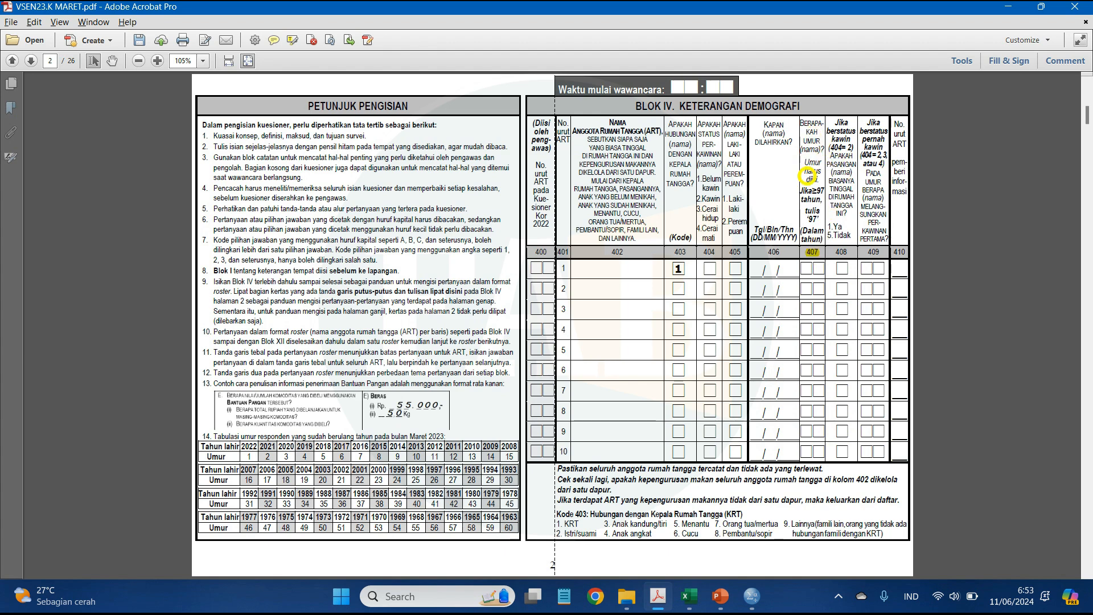
scroll(811, 256, down, 3)
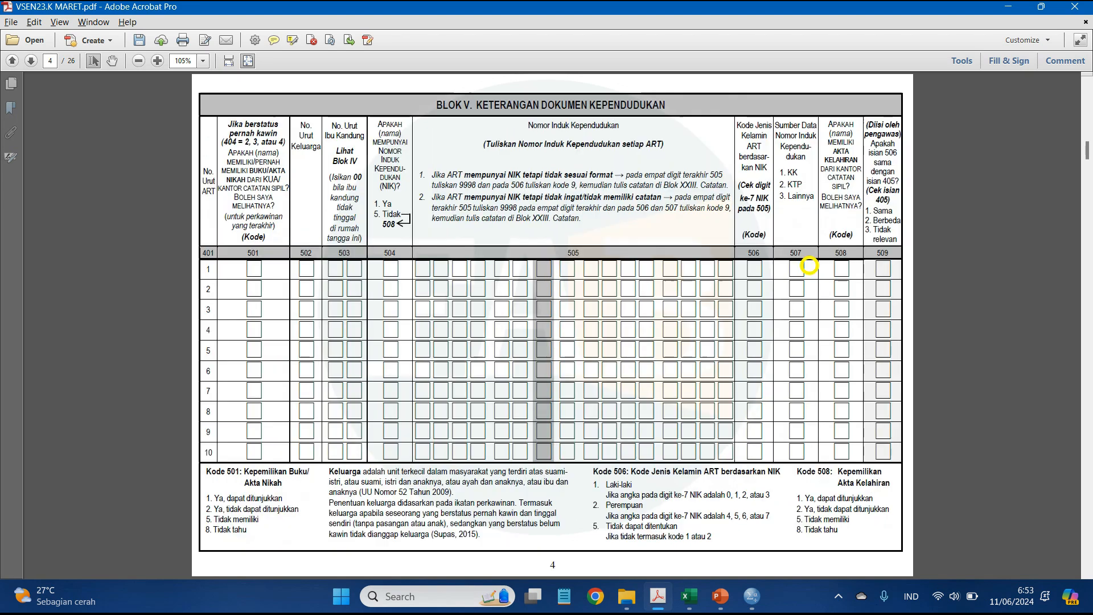
scroll(809, 265, down, 2)
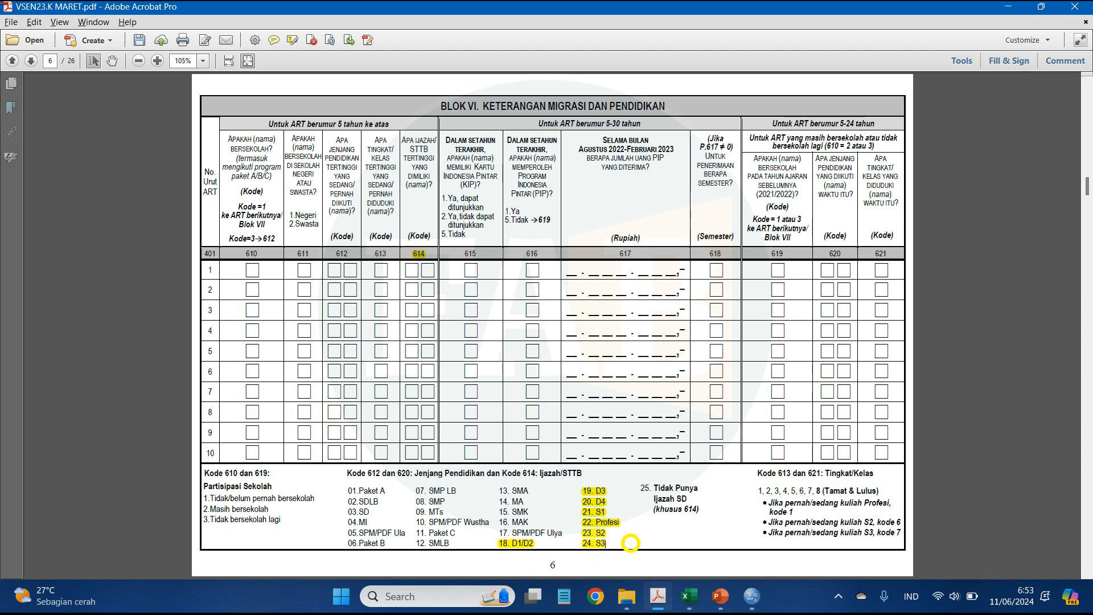
Step: Return to the Susenas Maret 2023.sav dataset in SPSS and weight the cases by the frequency variable fwt
mouse_move(755, 599)
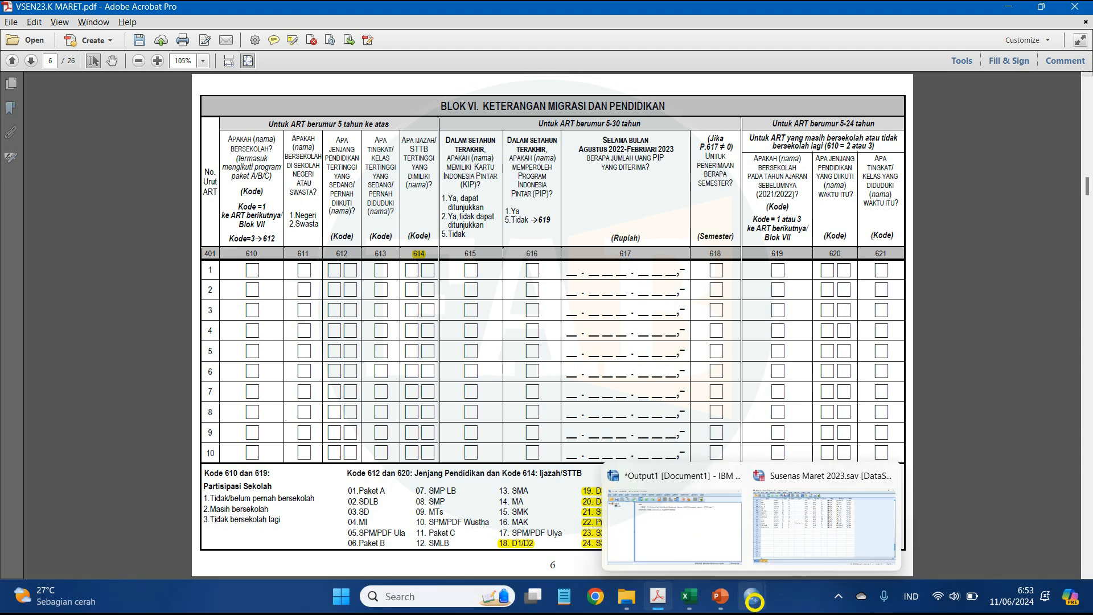
click(785, 469)
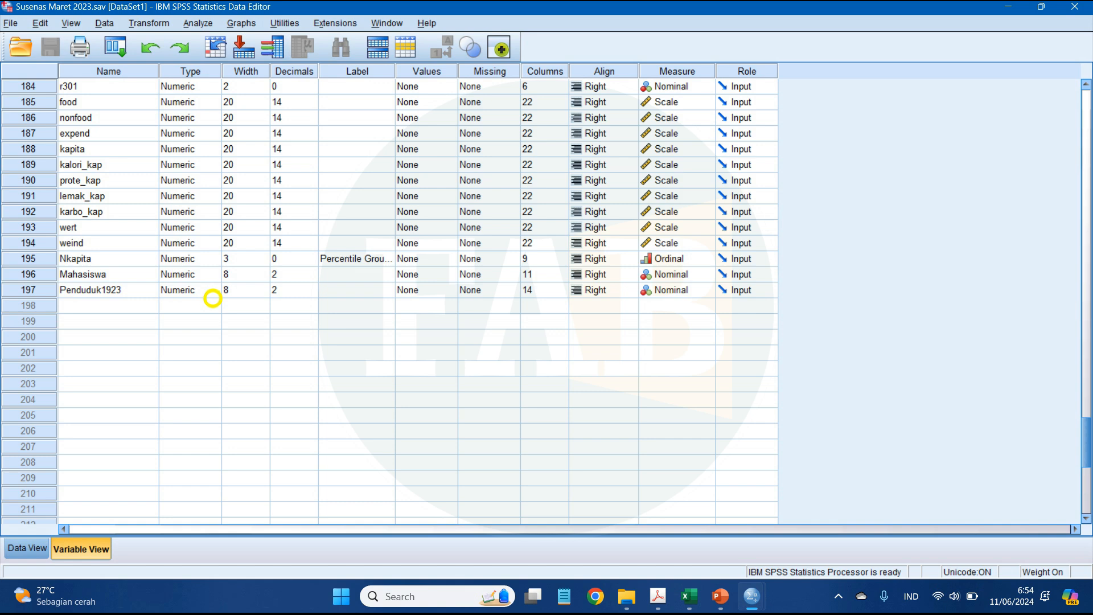
click(100, 23)
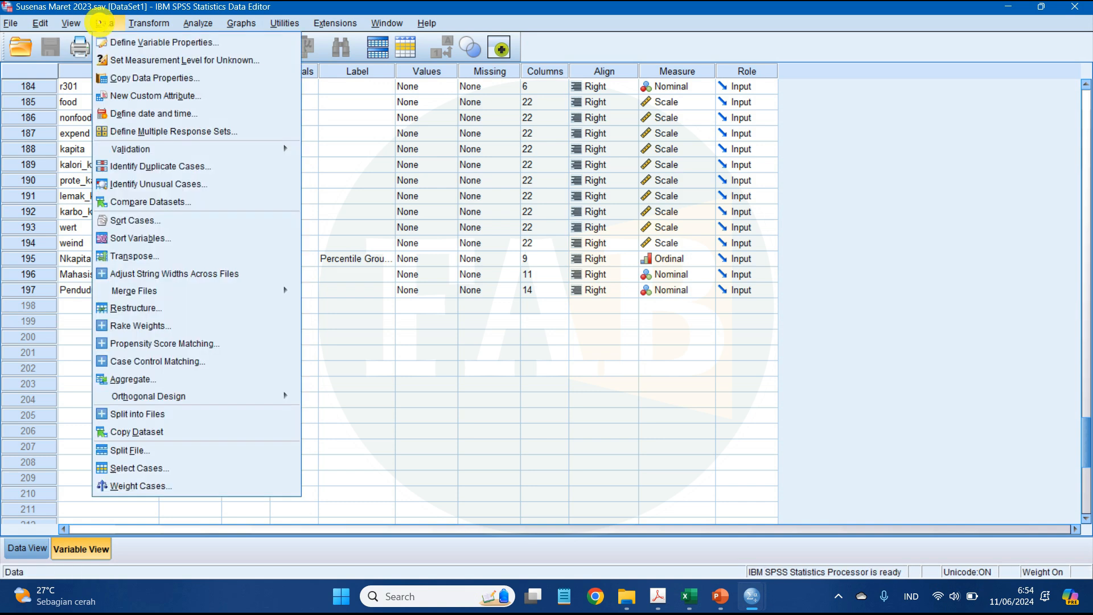
click(138, 485)
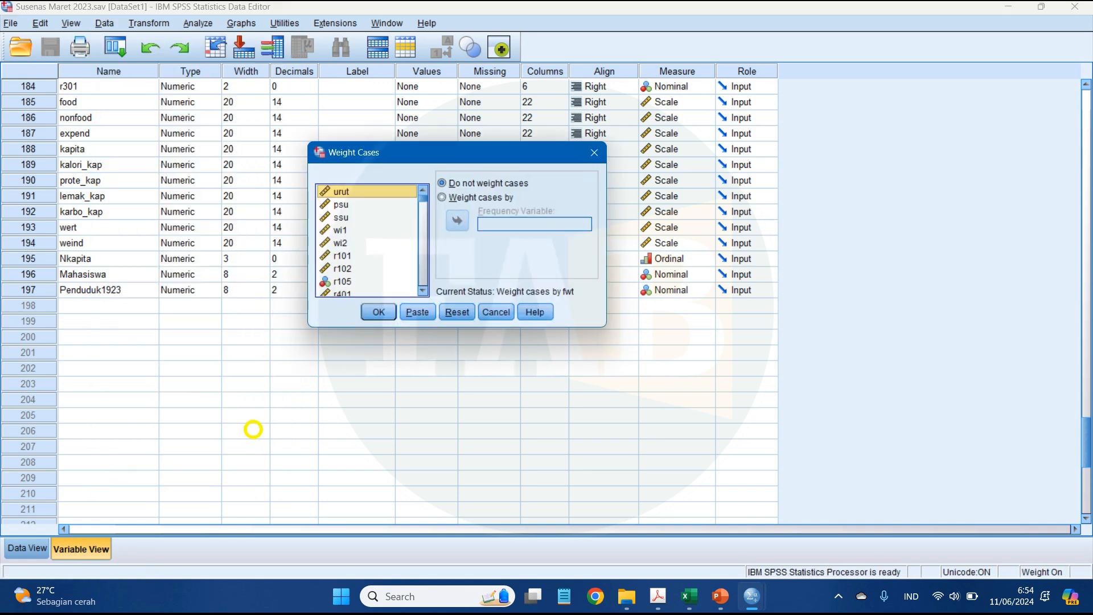
scroll(365, 244, down, 20)
click(374, 244)
scroll(370, 239, down, 20)
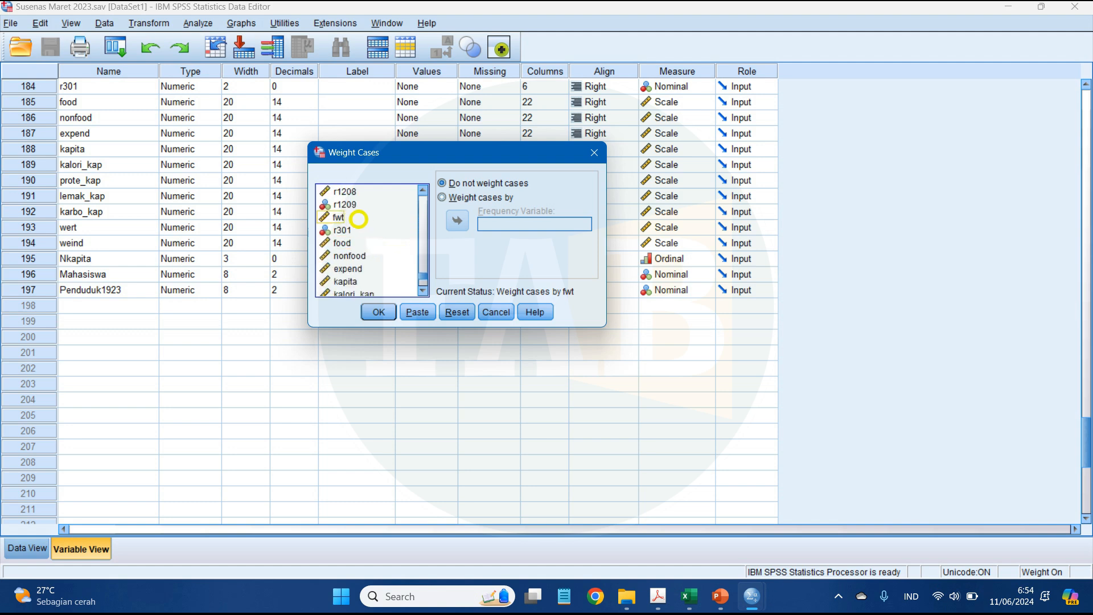
click(341, 217)
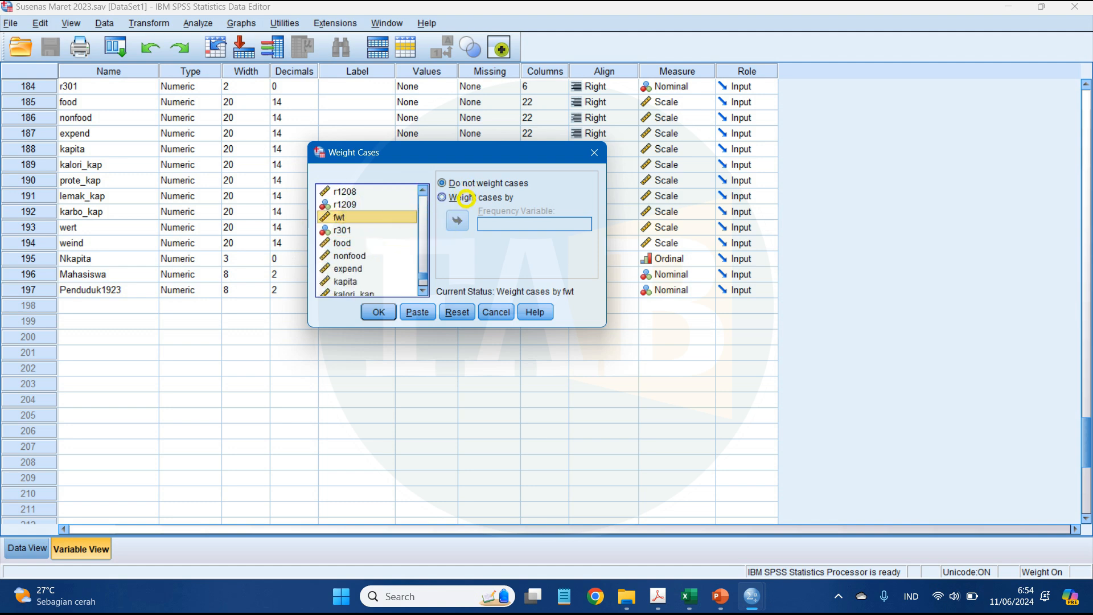
click(466, 198)
click(457, 220)
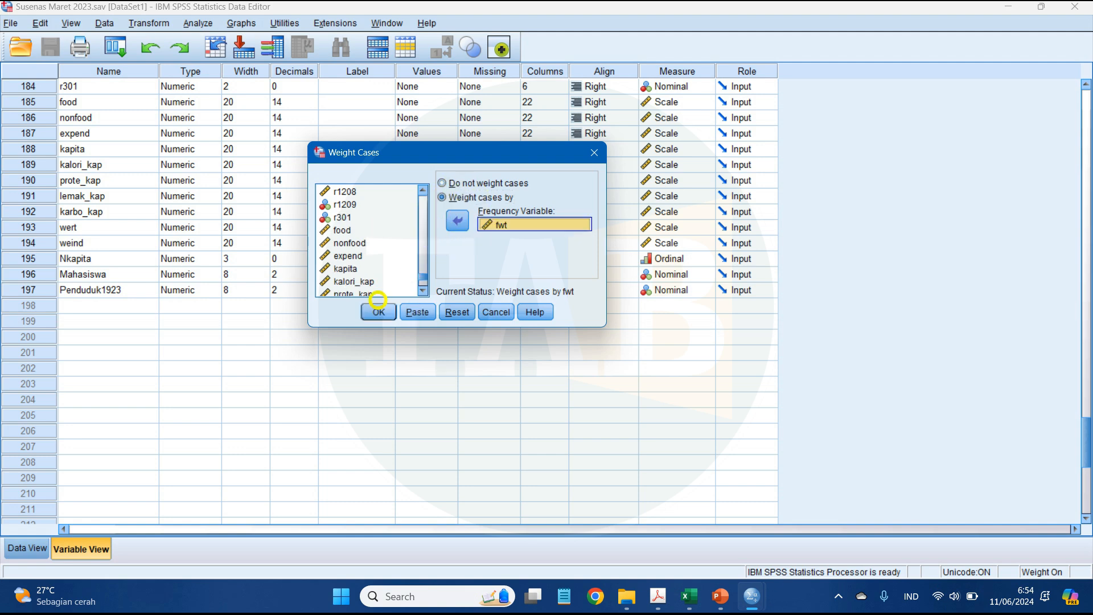
click(379, 310)
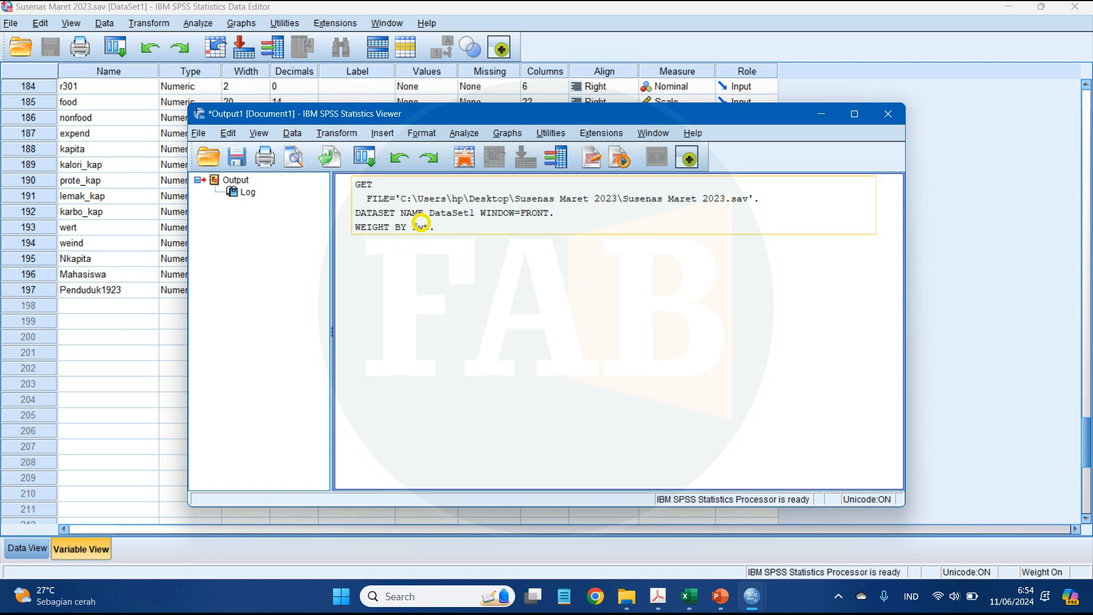
Step: Start a Compute Variable operation with Penduduk15keAtas as the target variable
click(149, 23)
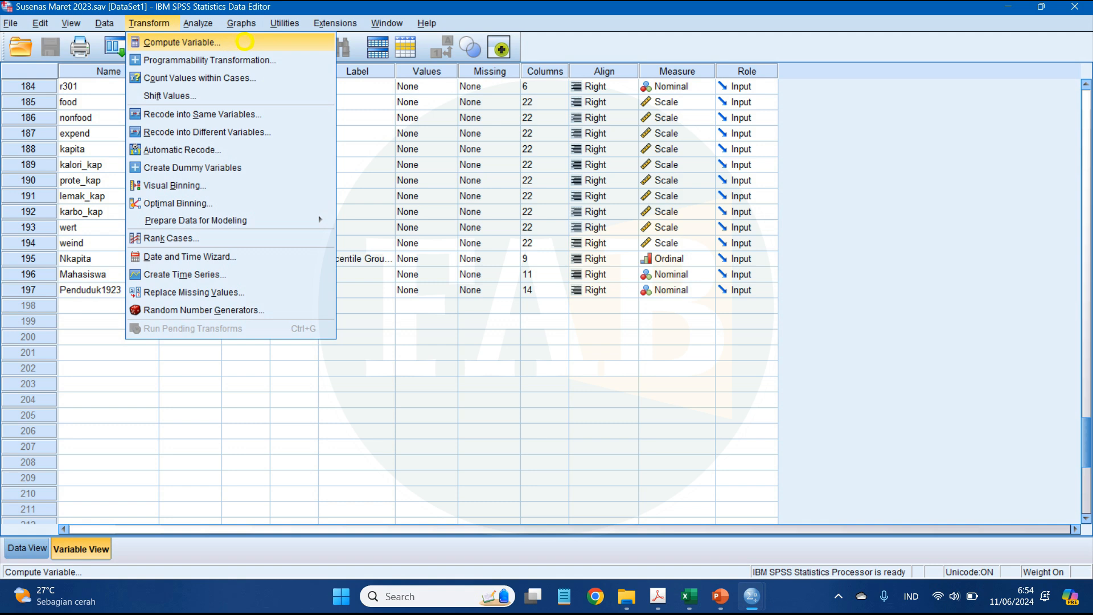
click(244, 41)
click(242, 53)
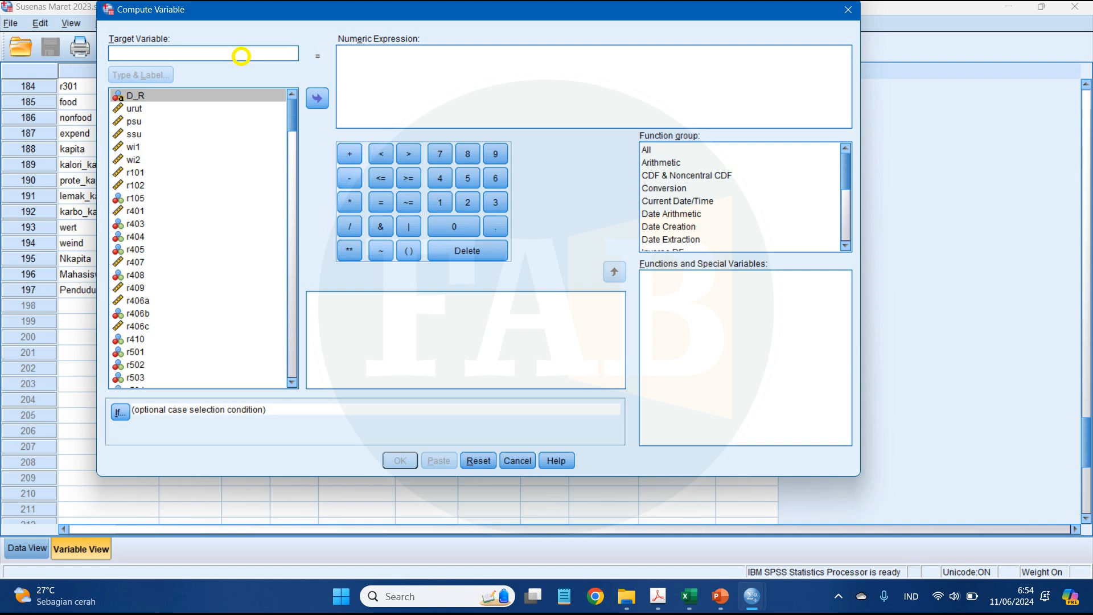
text(Penduduk15keAtas)
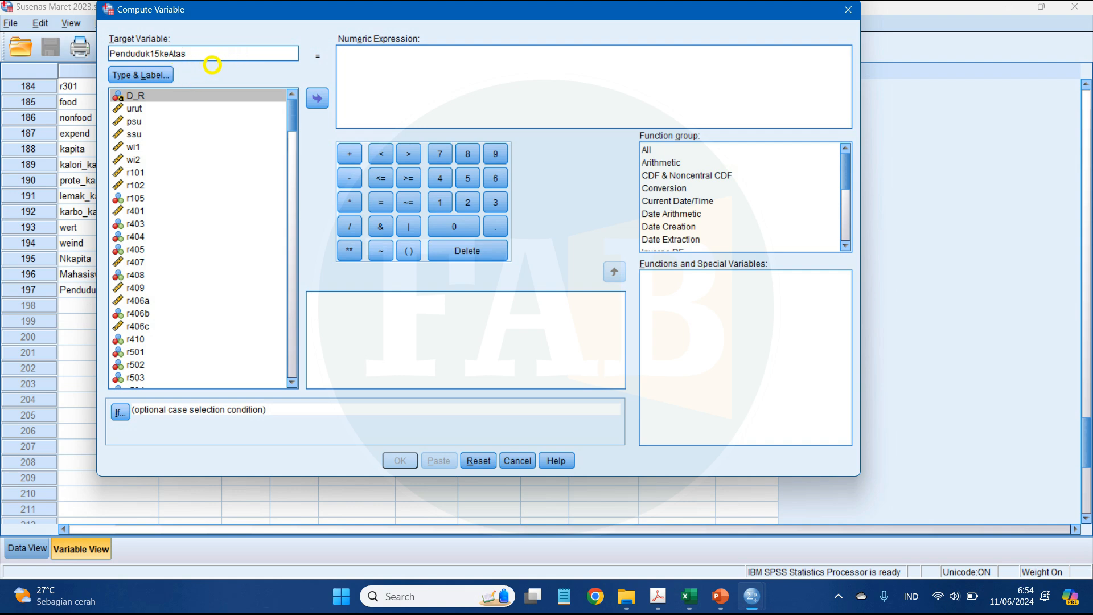
click(405, 67)
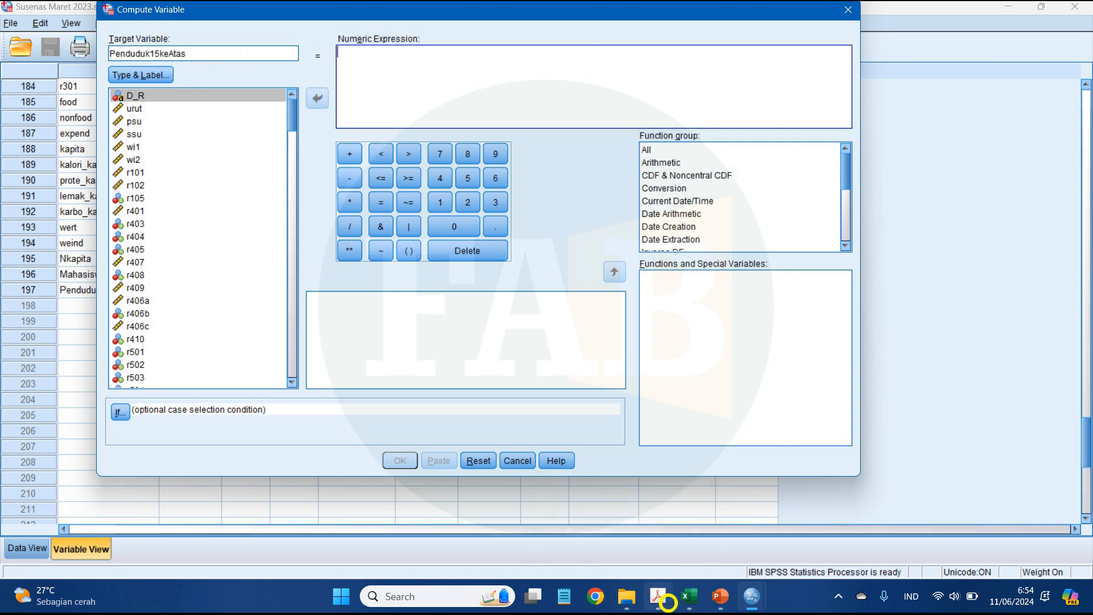
Step: Check the age question in the questionnaire PDF, and compute Penduduk15keAtas in SPSS with the expression r407 >= 15
click(668, 601)
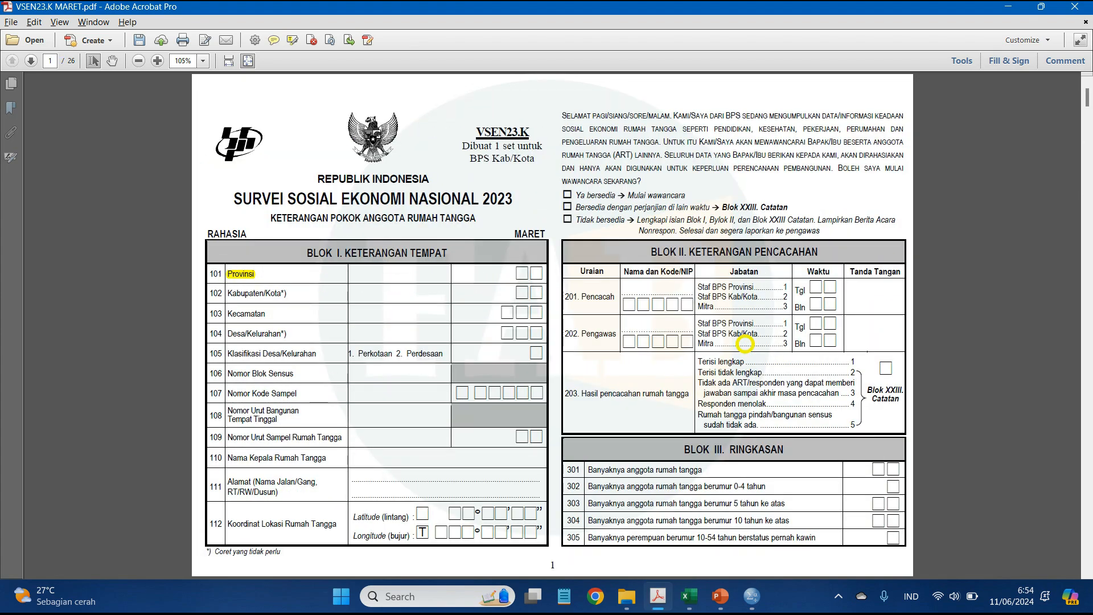
scroll(744, 343, down, 1)
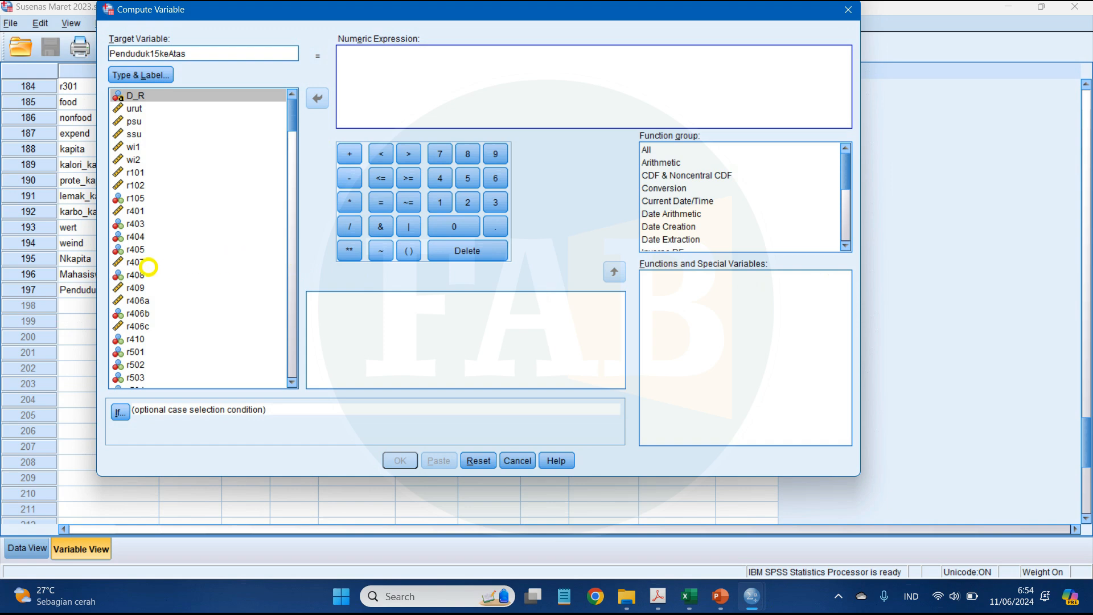
click(136, 262)
click(317, 97)
click(408, 178)
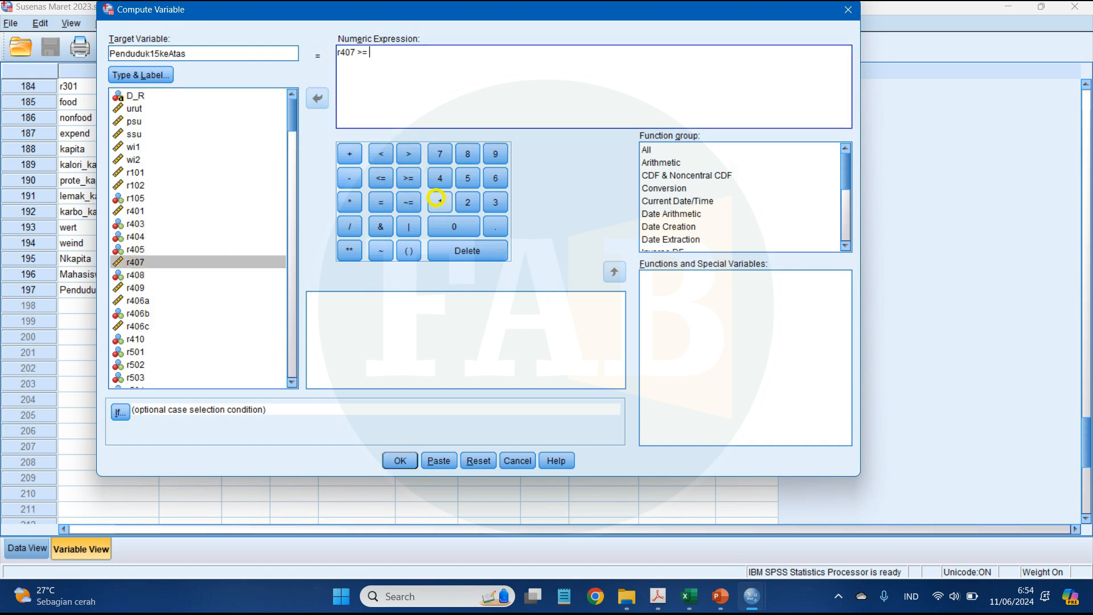
click(438, 200)
click(469, 178)
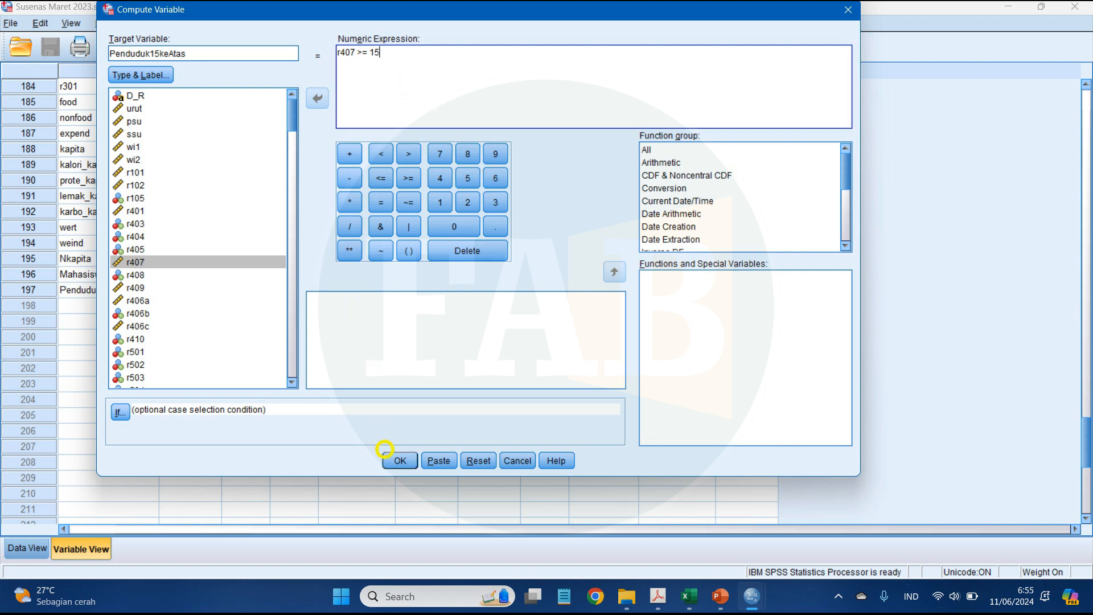
click(392, 458)
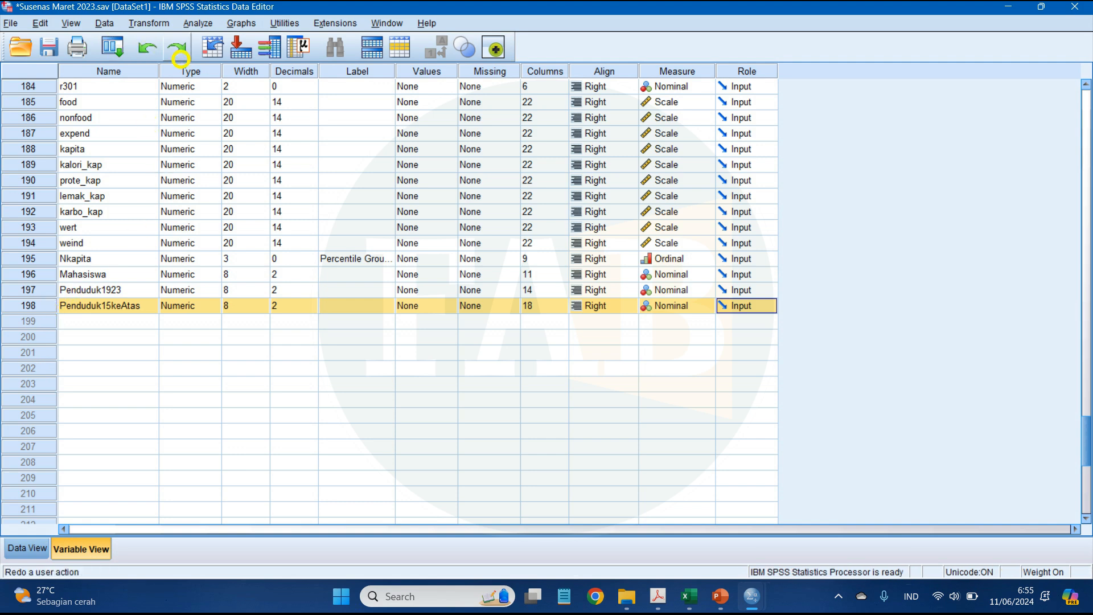
Step: Start another Compute Variable with target Penduduk15keAtas_IjazahDikti and extend the numeric expression to r407 >= 15 & ()
click(148, 22)
click(176, 42)
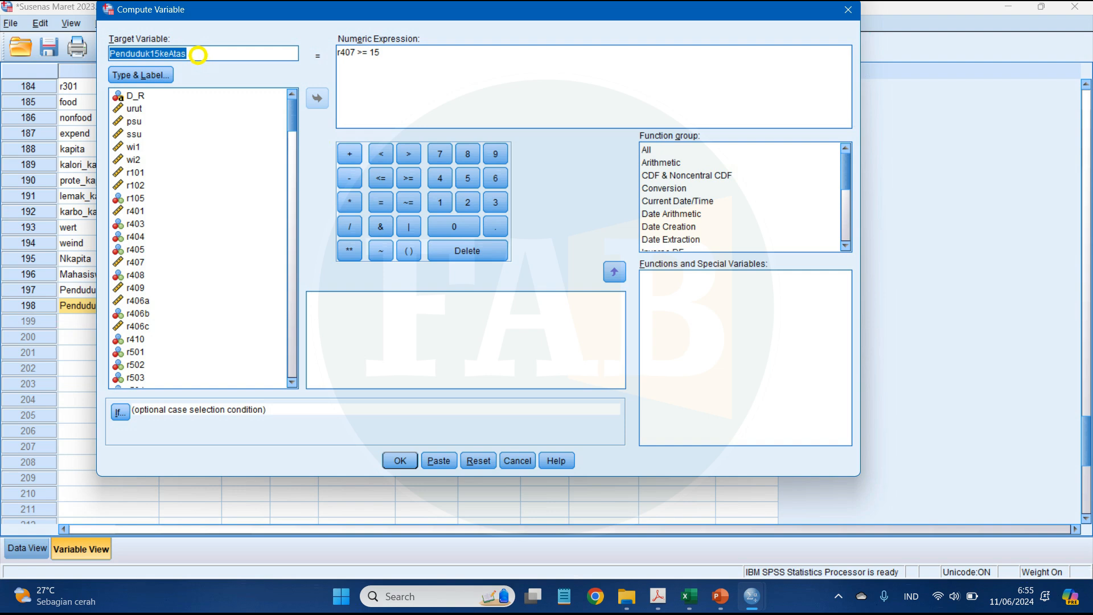
click(203, 56)
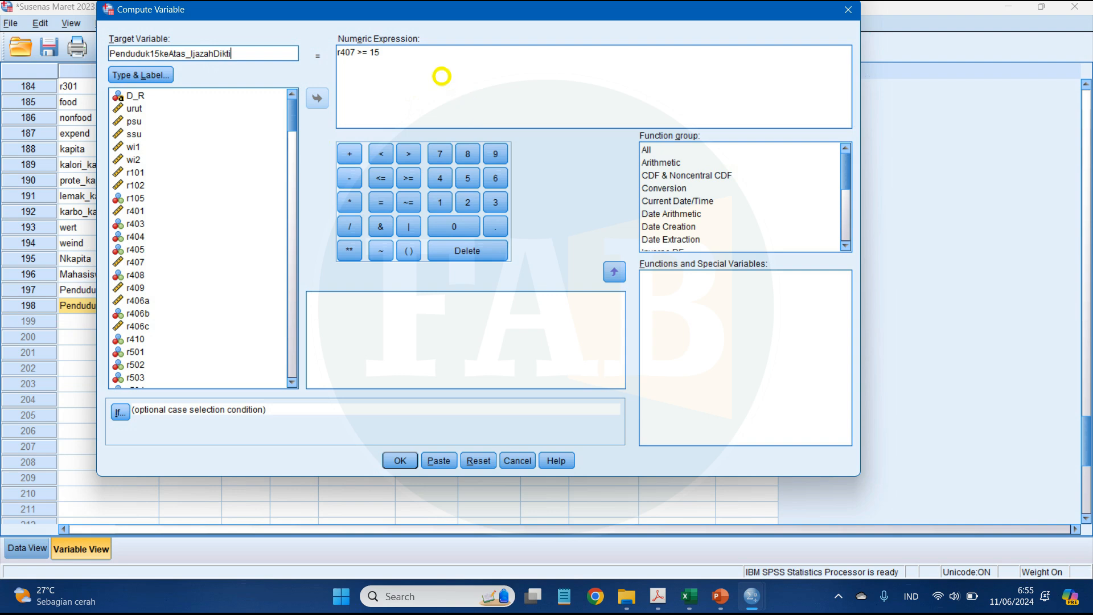
click(408, 53)
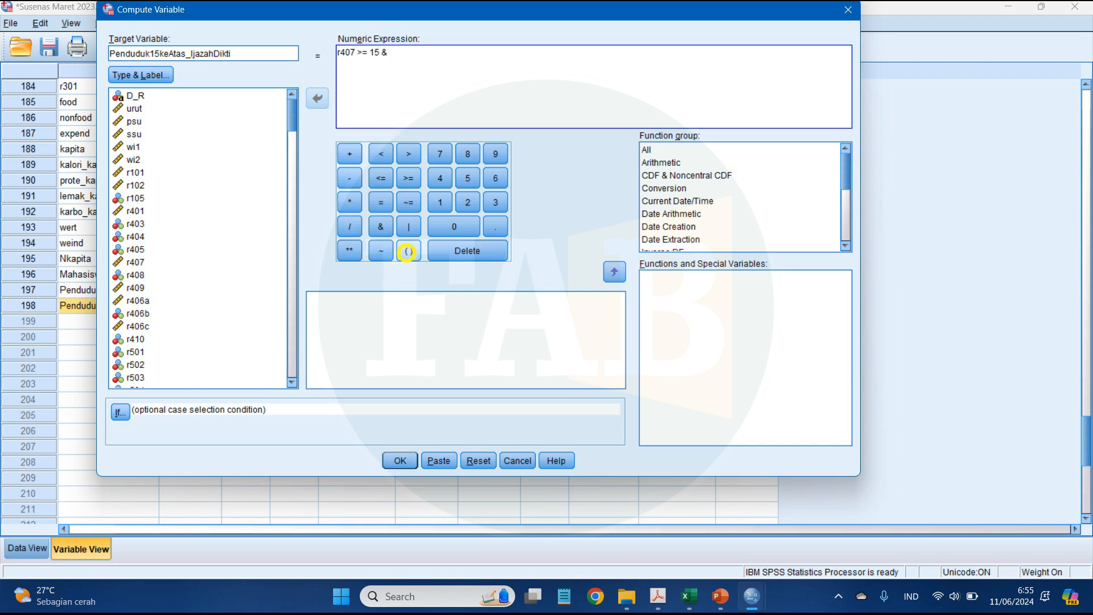
click(408, 251)
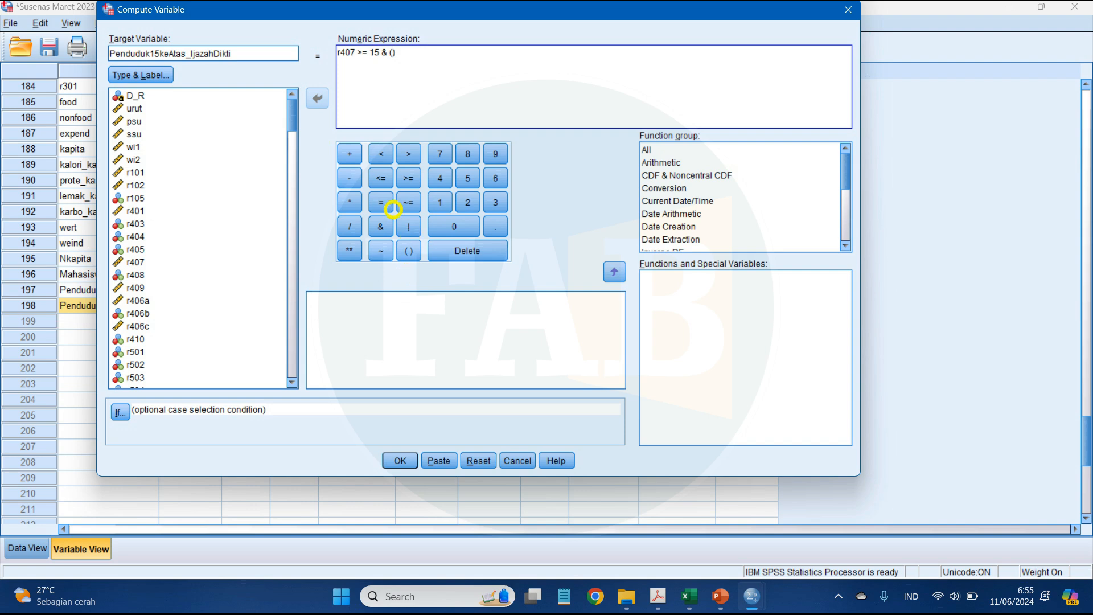
Step: Check the highest-diploma question in the VSEN23.K MARET.pdf questionnaire, and insert r614 inside the parentheses of the SPSS numeric expression
key(alt+Tab)
key(Tab)
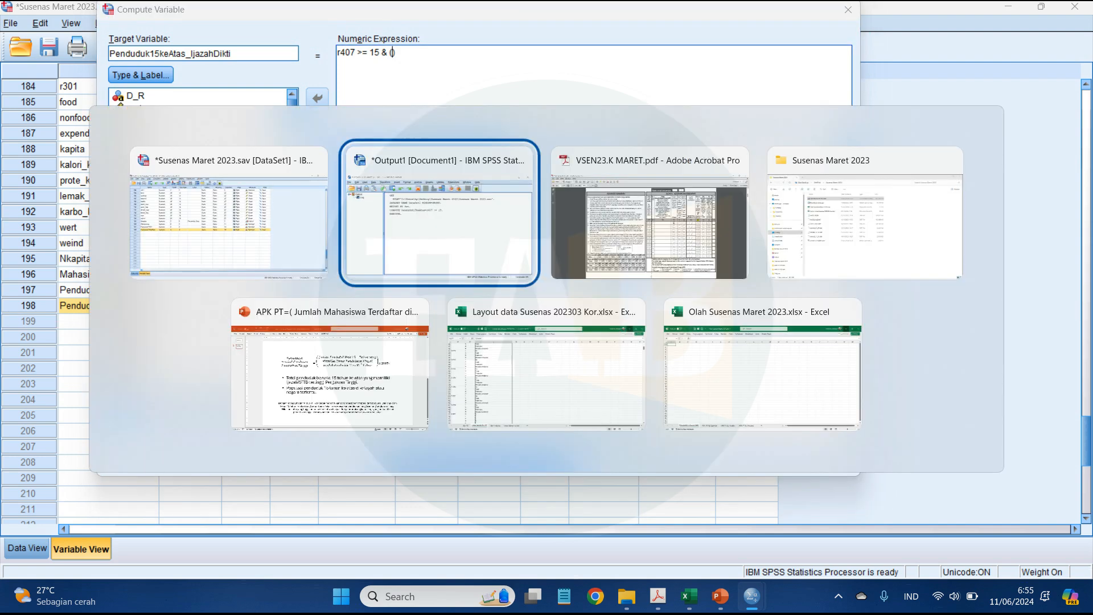
scroll(481, 254, down, 3)
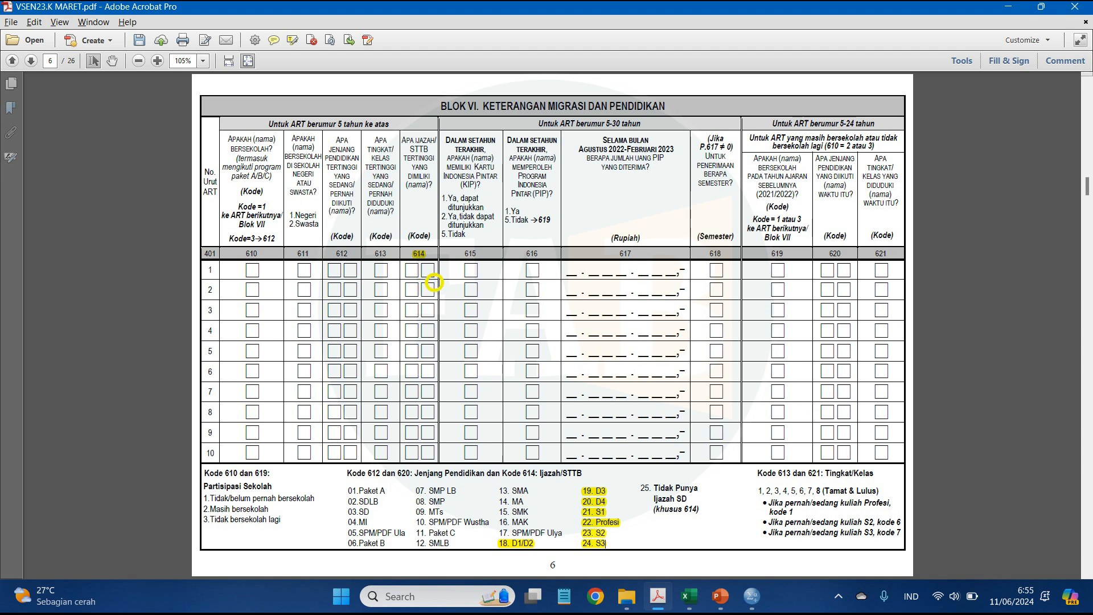
key(alt+Tab)
scroll(166, 285, down, 5)
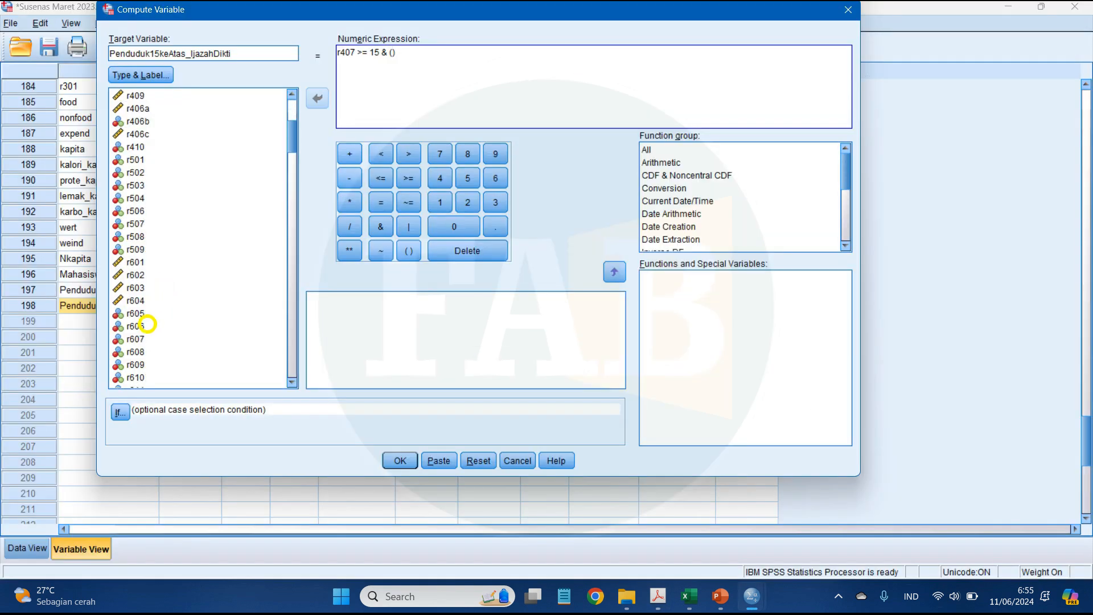
scroll(142, 317, down, 3)
click(137, 313)
click(317, 98)
Step: Look up the higher-education diploma codes in the questionnaire PDF, and complete the condition in SPSS as r614 >= 18
key(alt+Tab)
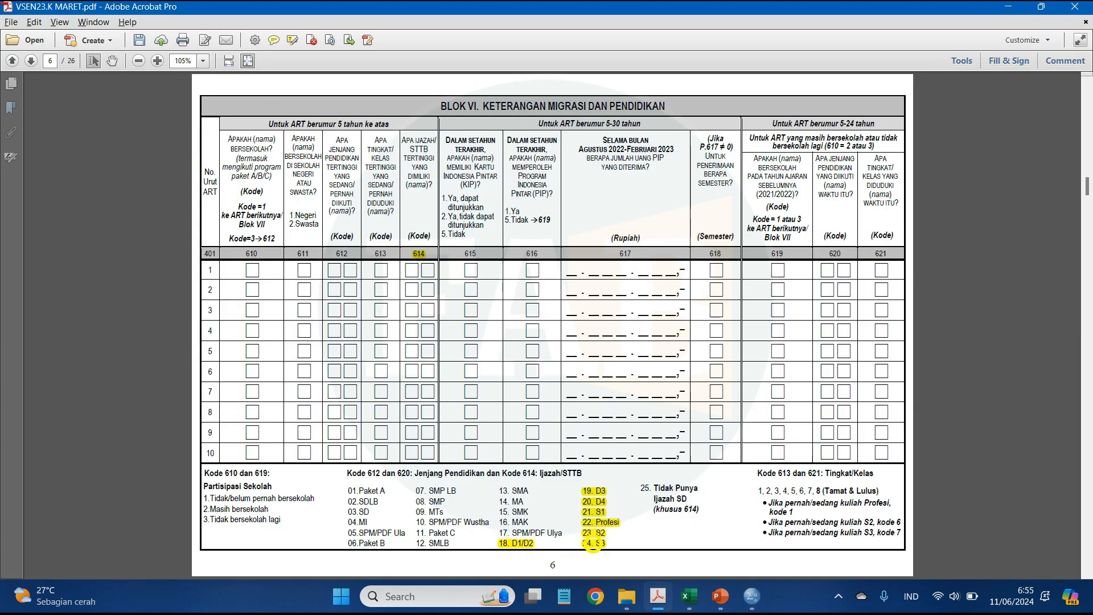
key(alt+Tab)
click(409, 177)
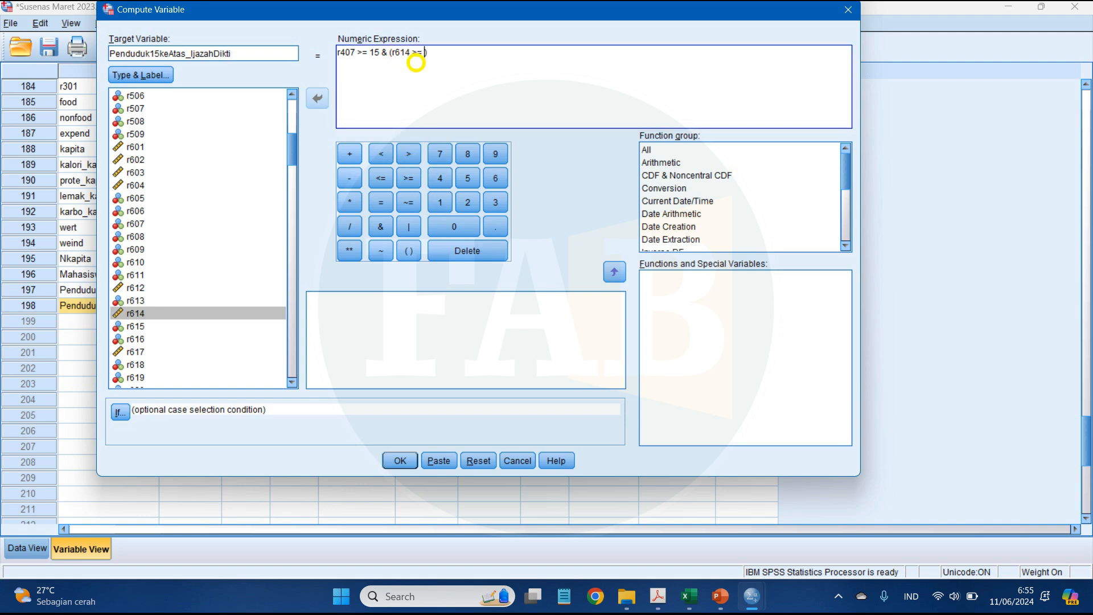
click(440, 202)
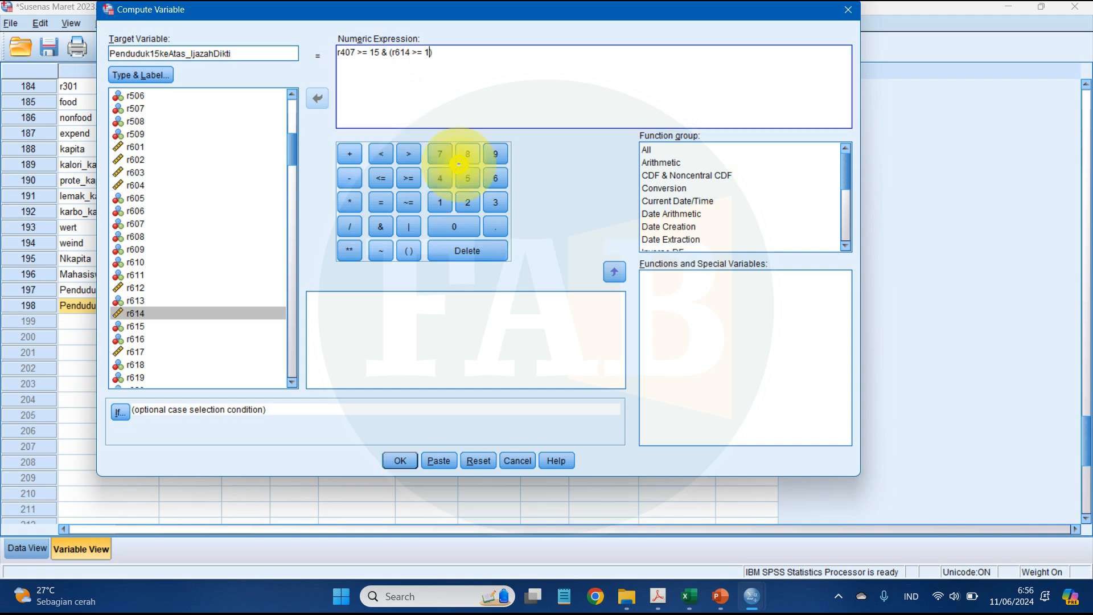
click(468, 154)
Step: Add the upper limit & r614 <= 24 inside the parentheses, checking the highest diploma code in the questionnaire PDF
click(381, 226)
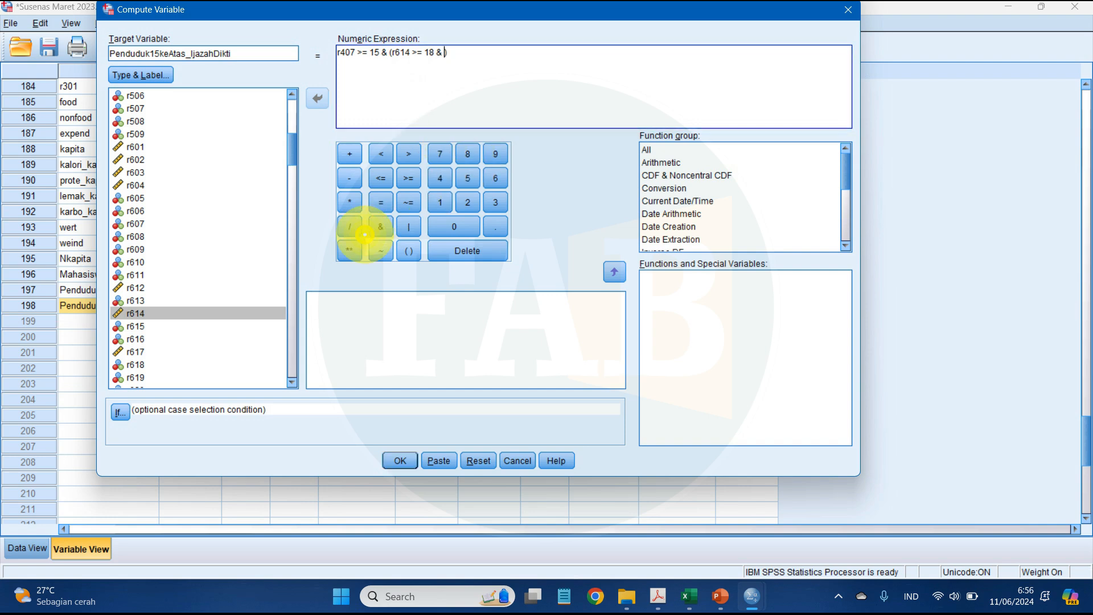
click(317, 98)
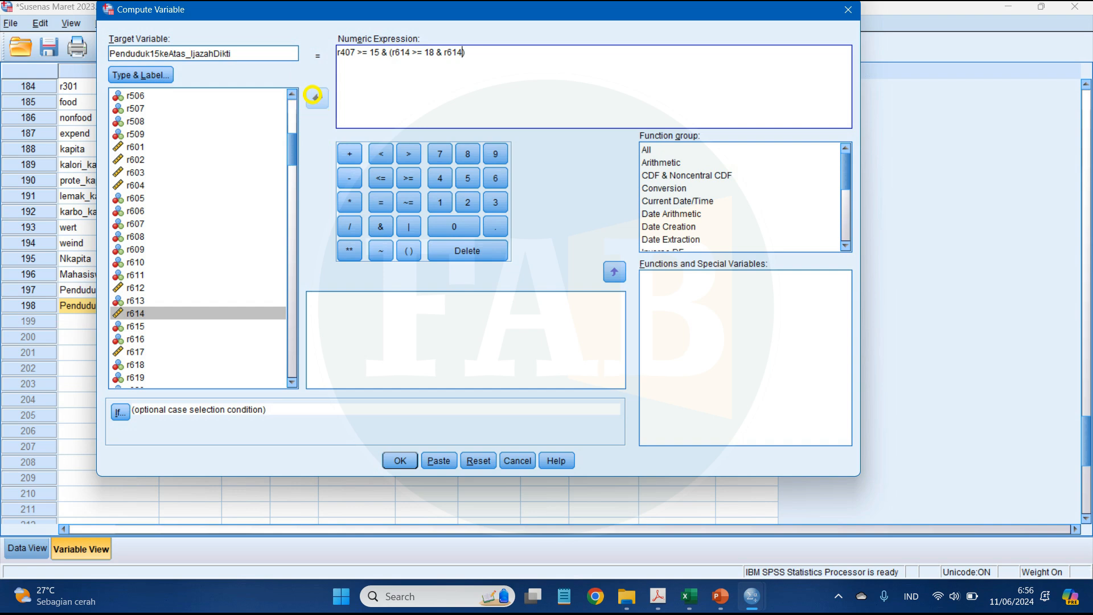
click(378, 178)
key(alt+Tab)
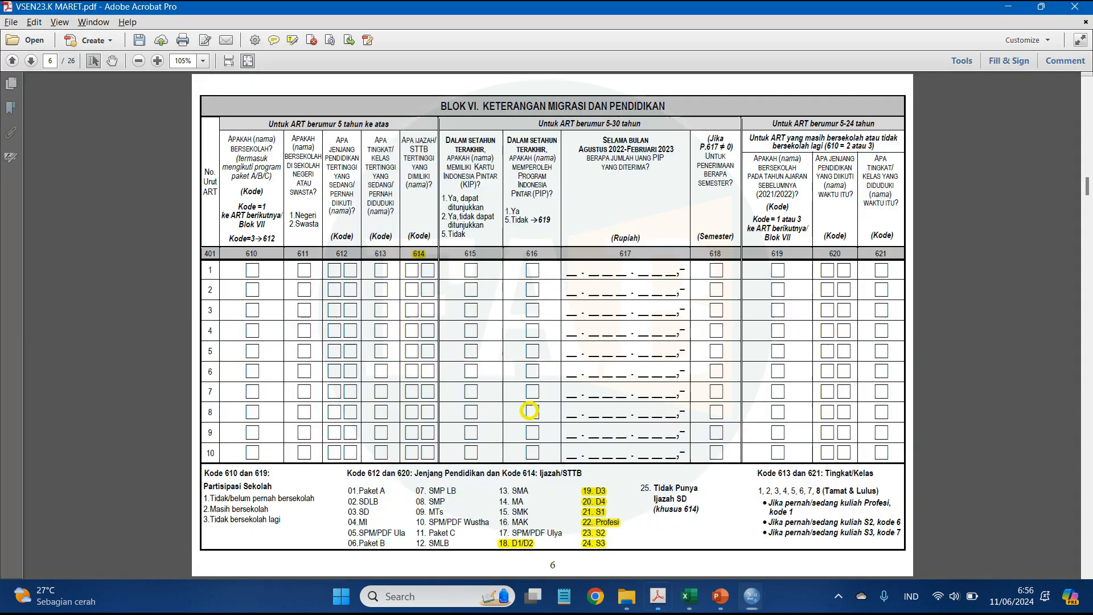
key(alt+Tab)
click(468, 202)
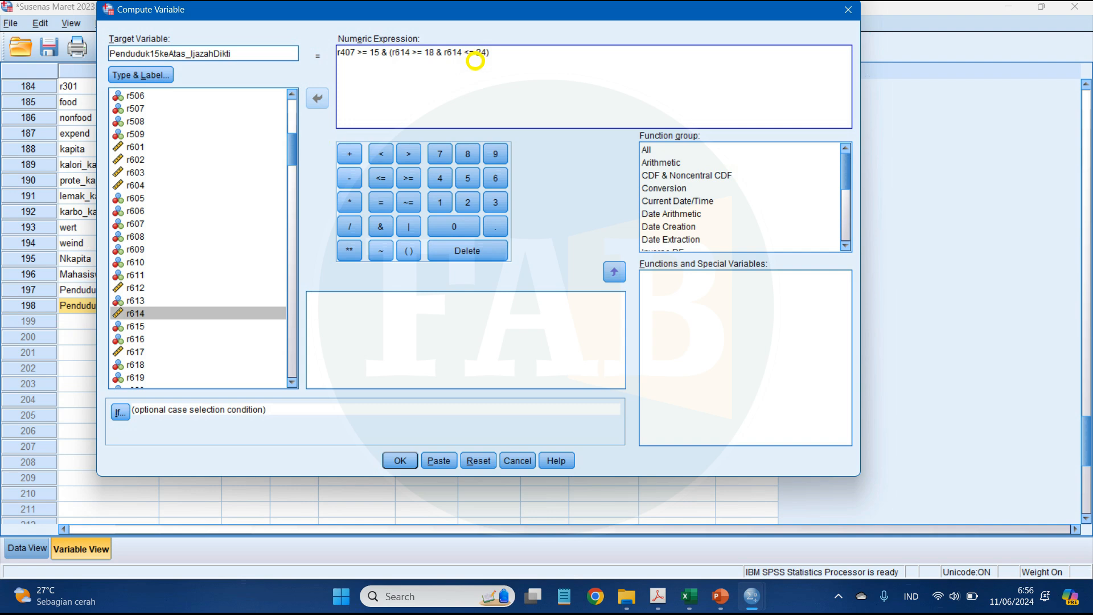
Step: Run the computation of Penduduk15keAtas_IjazahDikti, and widen the Name column to fit the new variable's full name
click(398, 459)
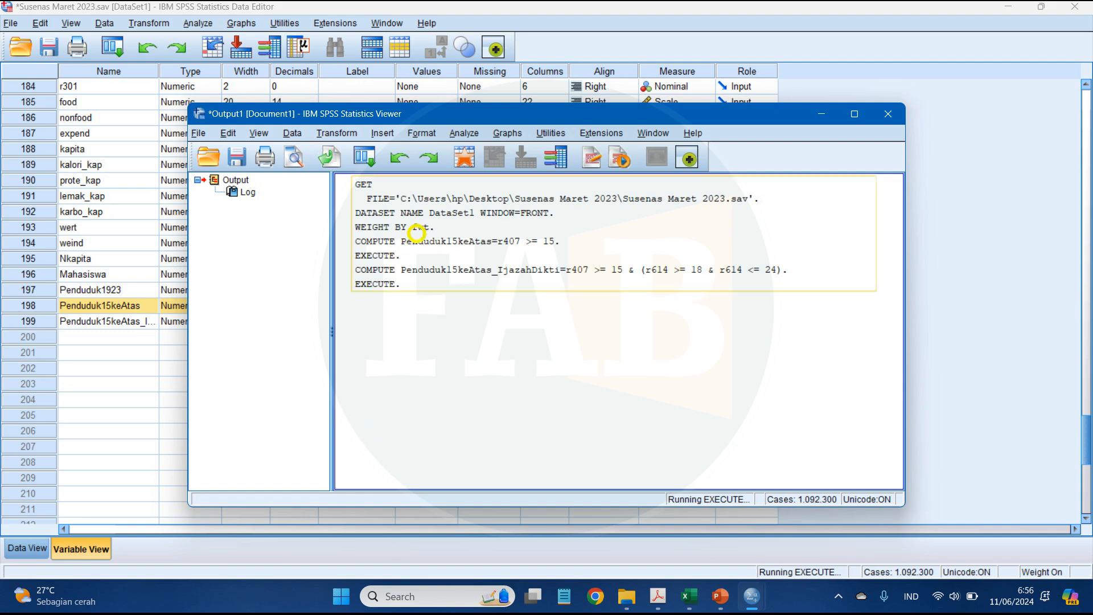
click(31, 319)
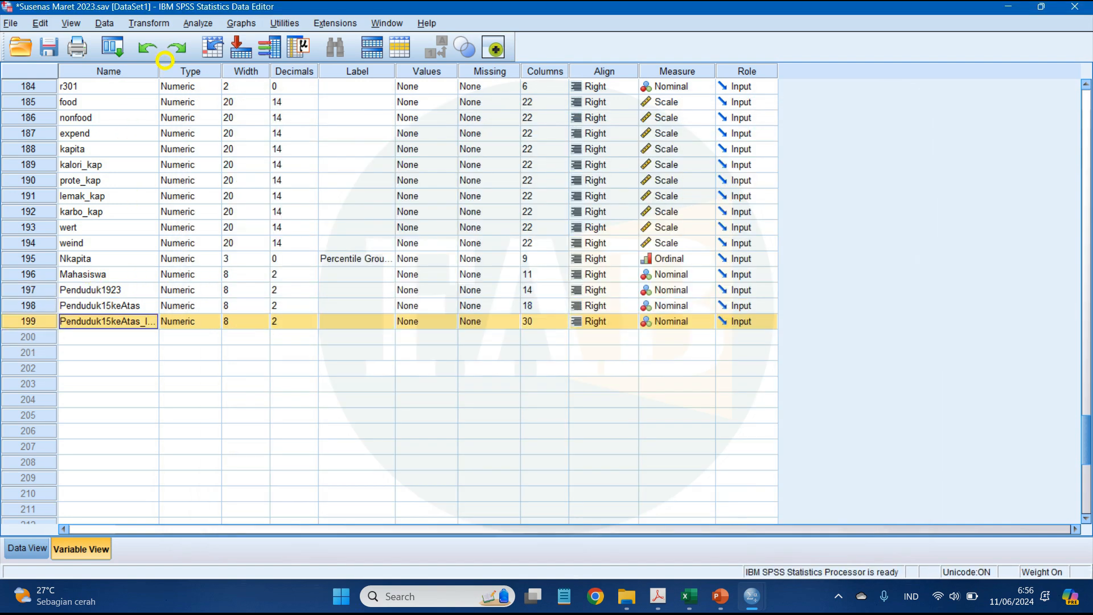
drag(157, 65, 229, 77)
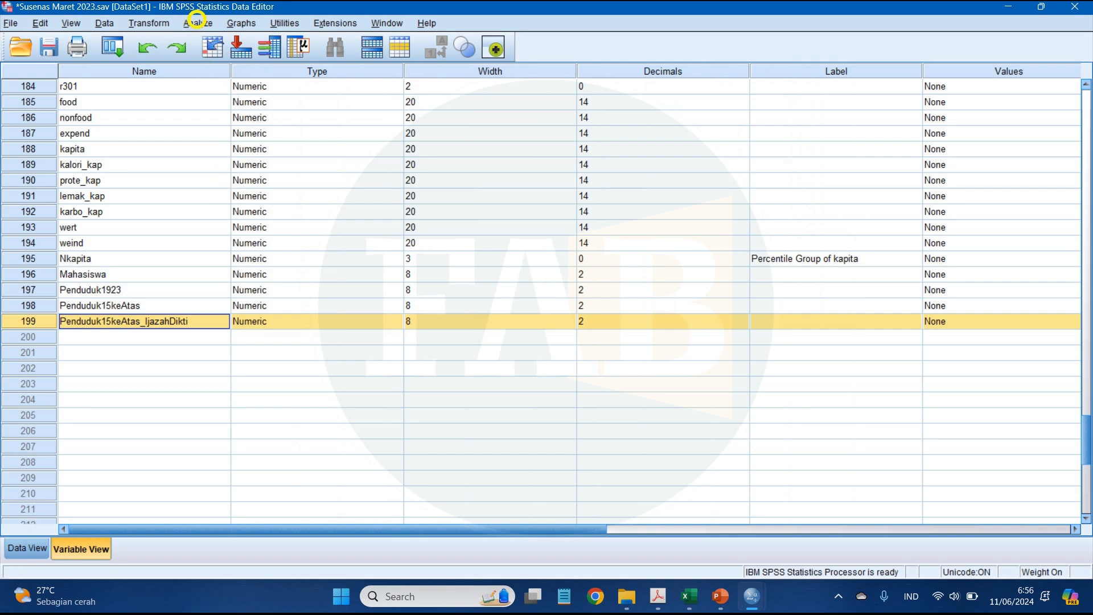
Step: Start a Crosstabs analysis, check the province question in the questionnaire PDF, and set r101 as the row variable
click(197, 20)
mouse_move(196, 59)
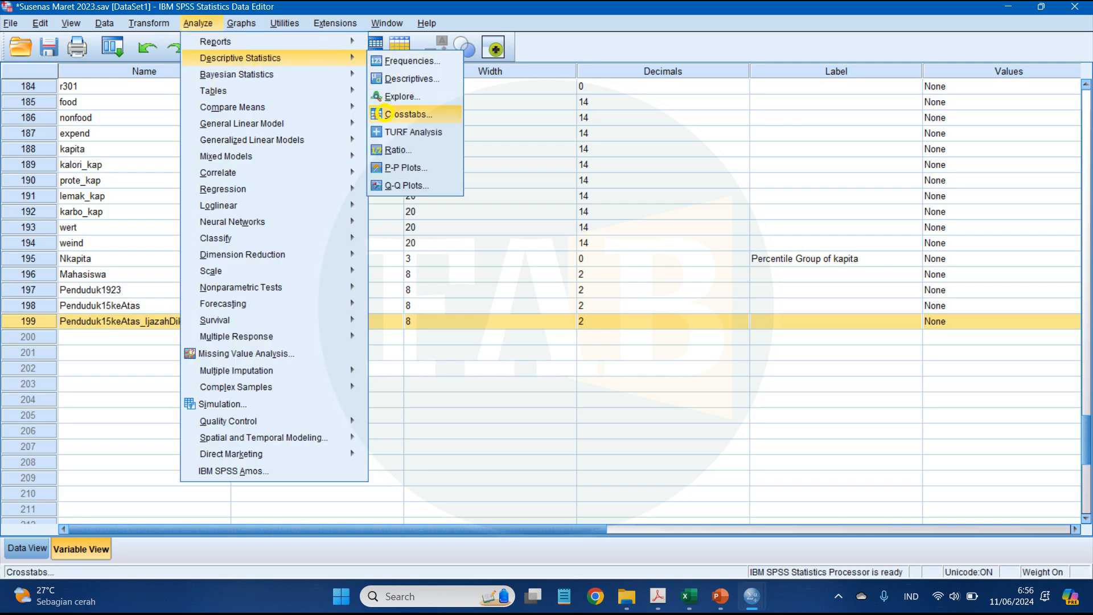
click(432, 107)
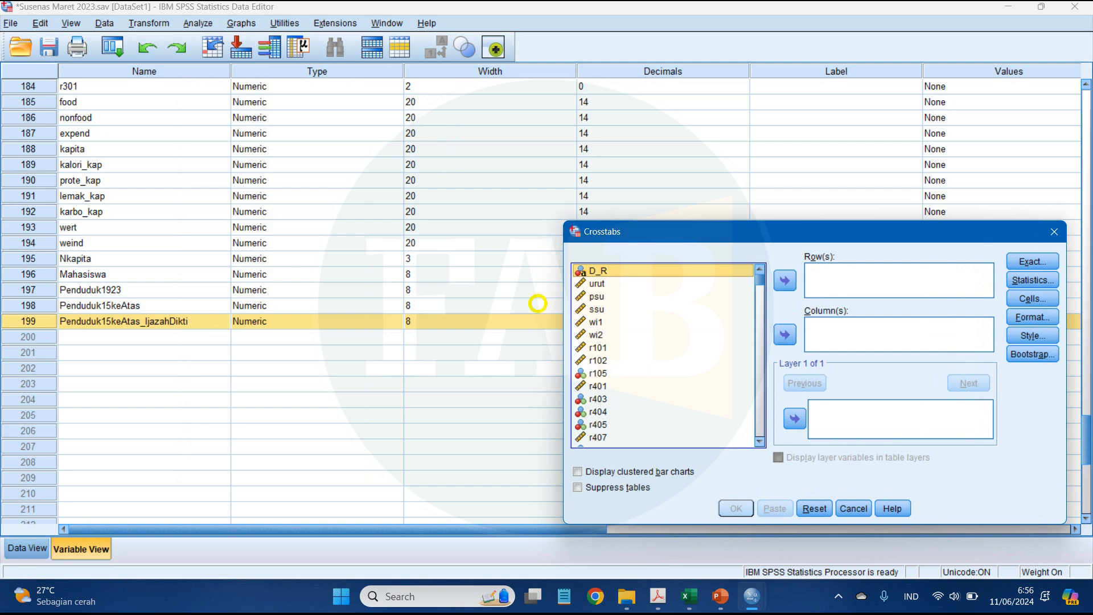
scroll(582, 349, down, 1)
scroll(586, 348, up, 1)
click(599, 347)
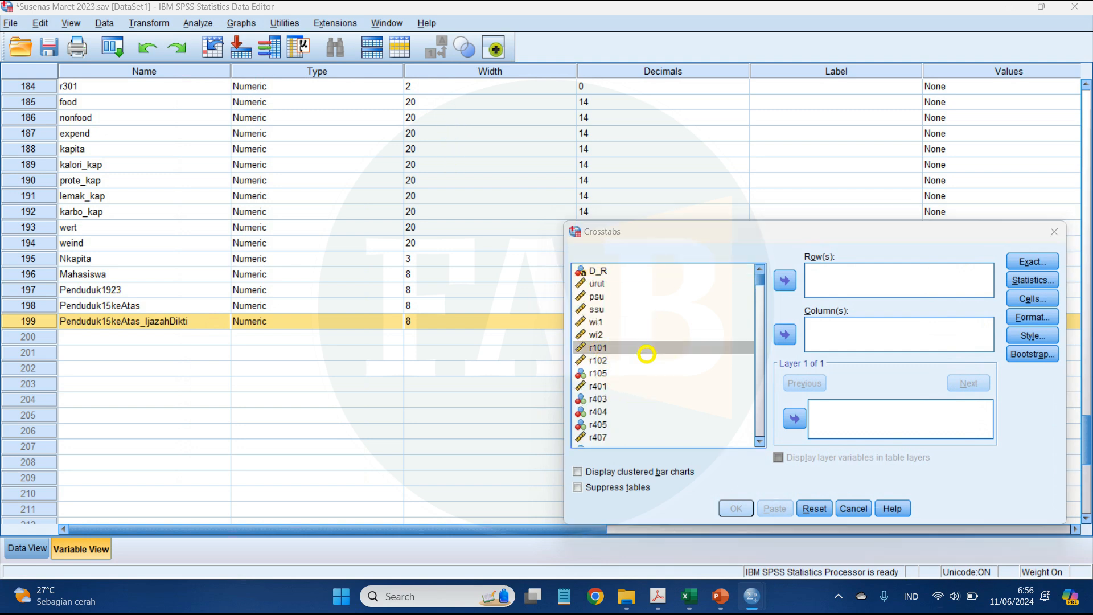
key(alt+Tab)
key(alt+Tab)
key(Home)
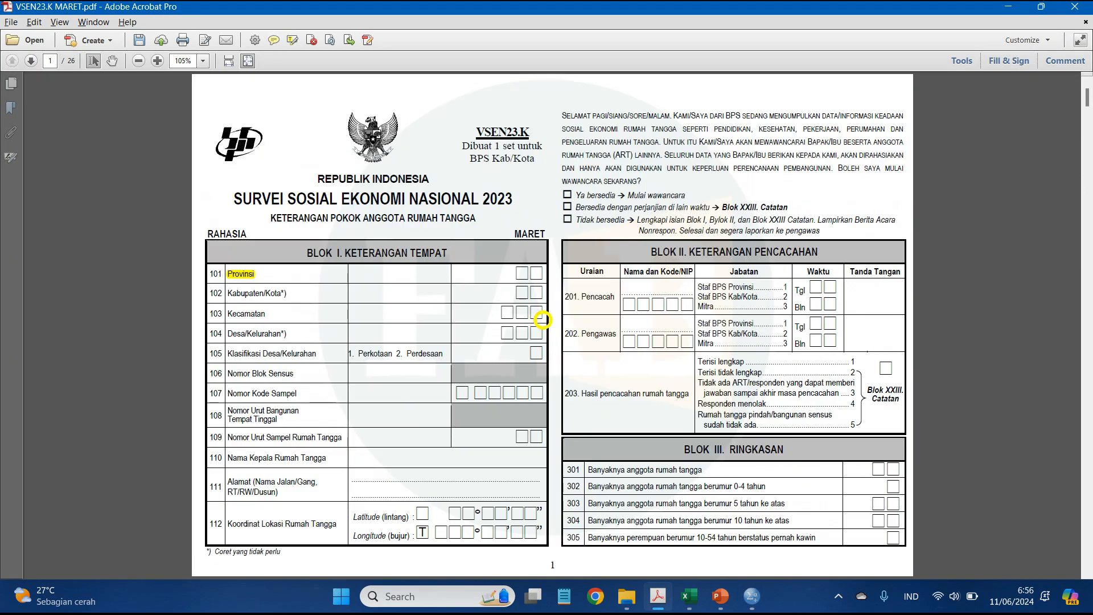
key(alt+Tab)
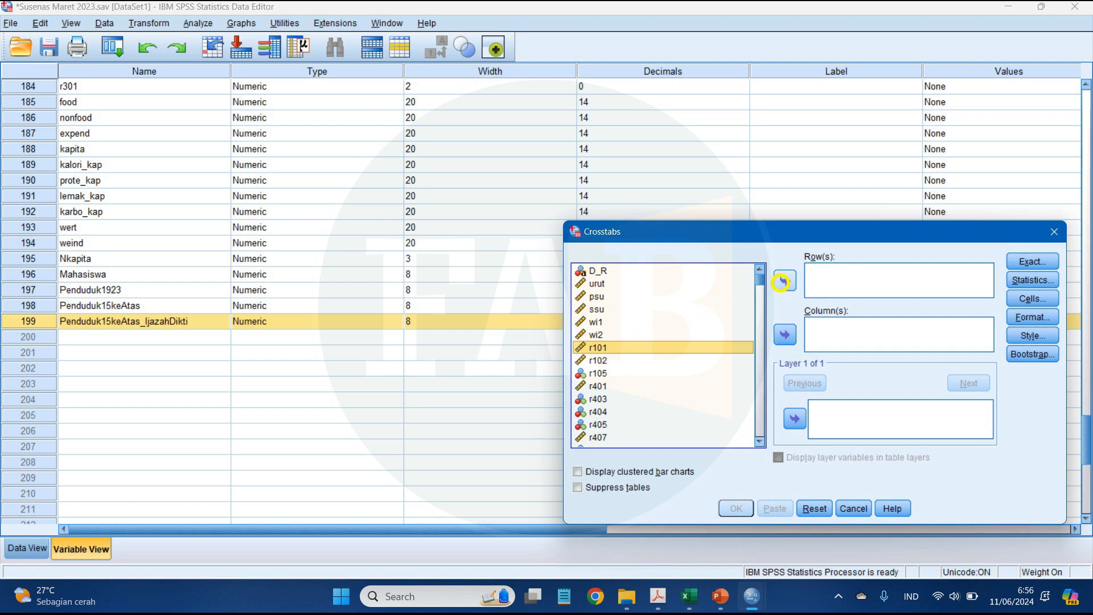
click(783, 281)
Step: Add Penduduk15keAtas_IjazahDikti and Penduduk15keAtas as the column variables and run the crosstabulation
scroll(671, 340, down, 10)
scroll(672, 339, down, 15)
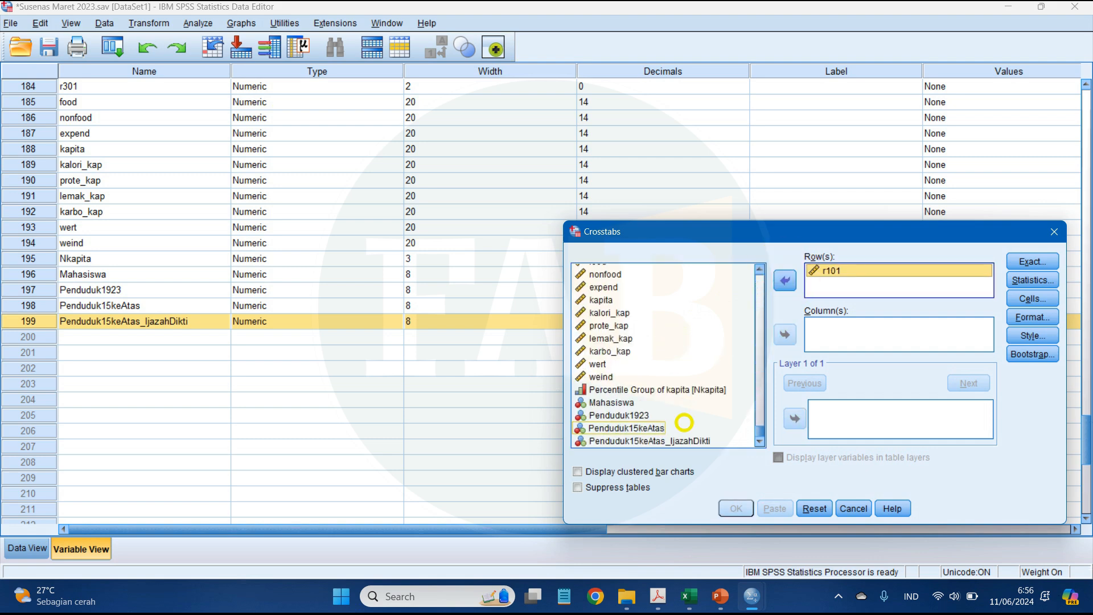
click(673, 429)
click(709, 443)
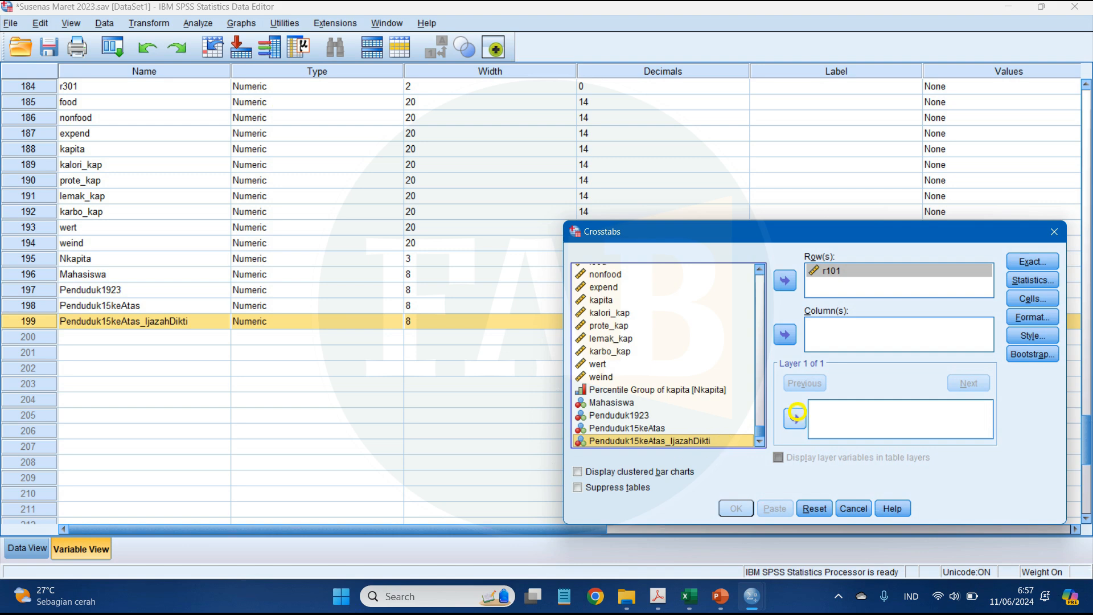
click(783, 335)
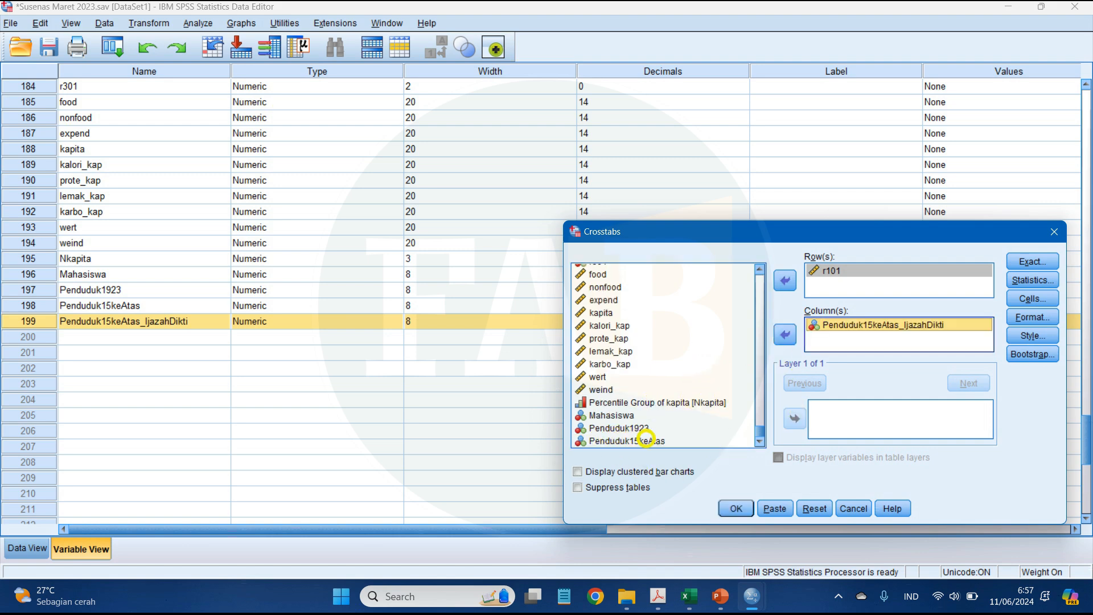
click(675, 439)
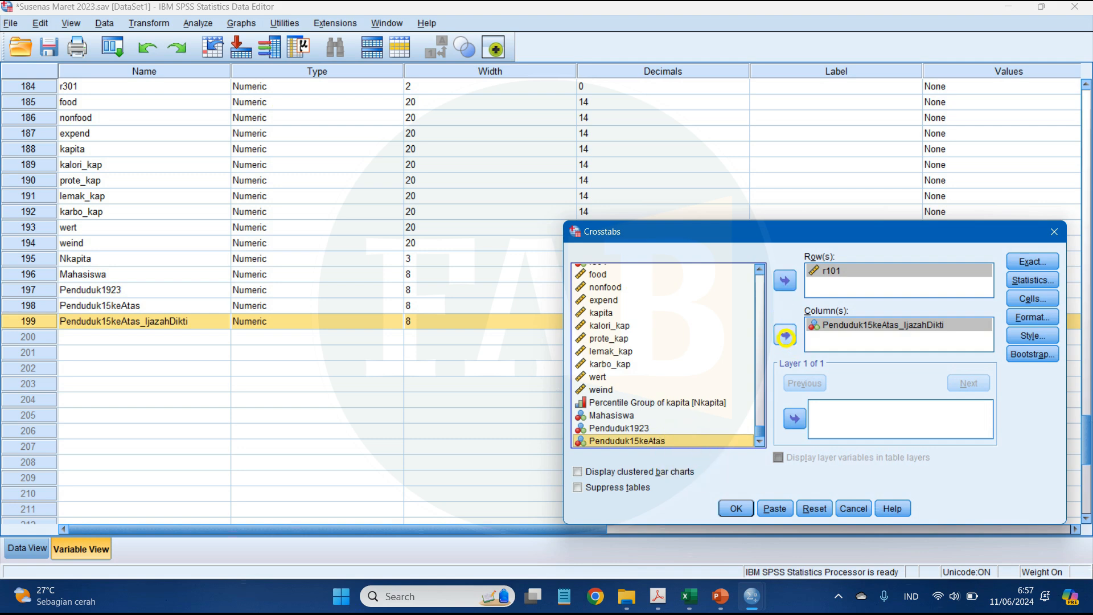
click(785, 336)
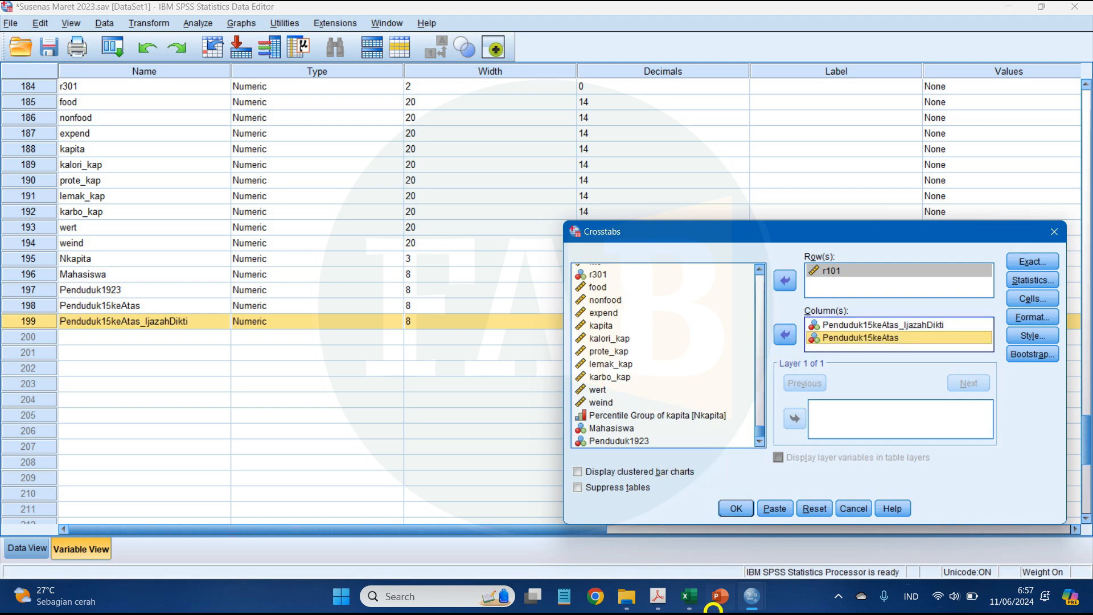
click(736, 499)
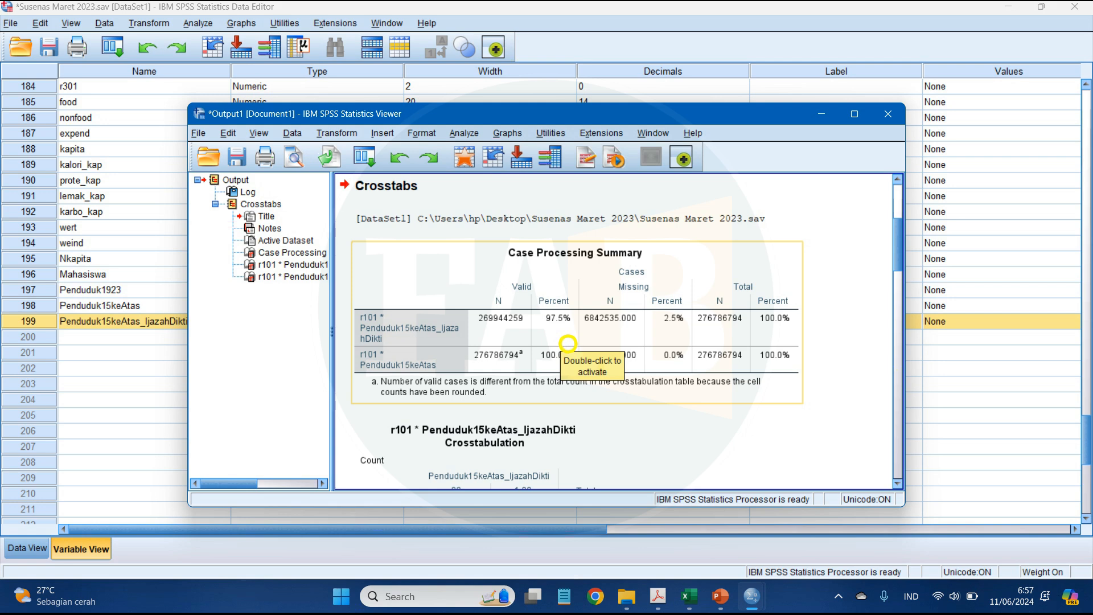
Step: Copy the r101 * Penduduk15keAtas_IjazahDikti crosstabulation into cell C3 of the Penduduk Lulusan Dikti sheet in Olah Susenas Maret 2023.xlsx
scroll(568, 344, down, 3)
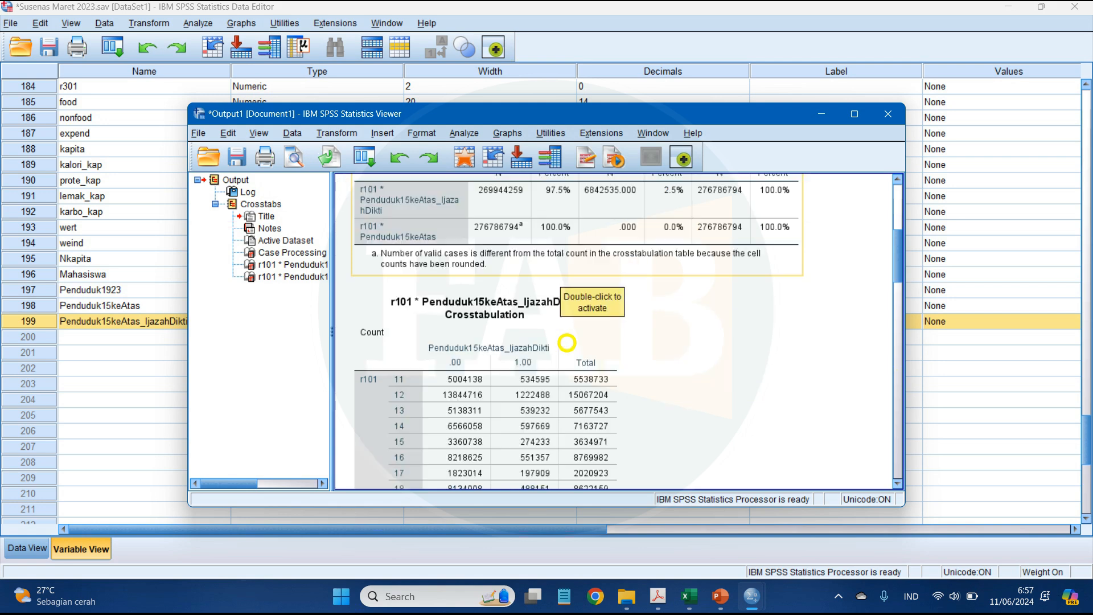
scroll(683, 375, down, 2)
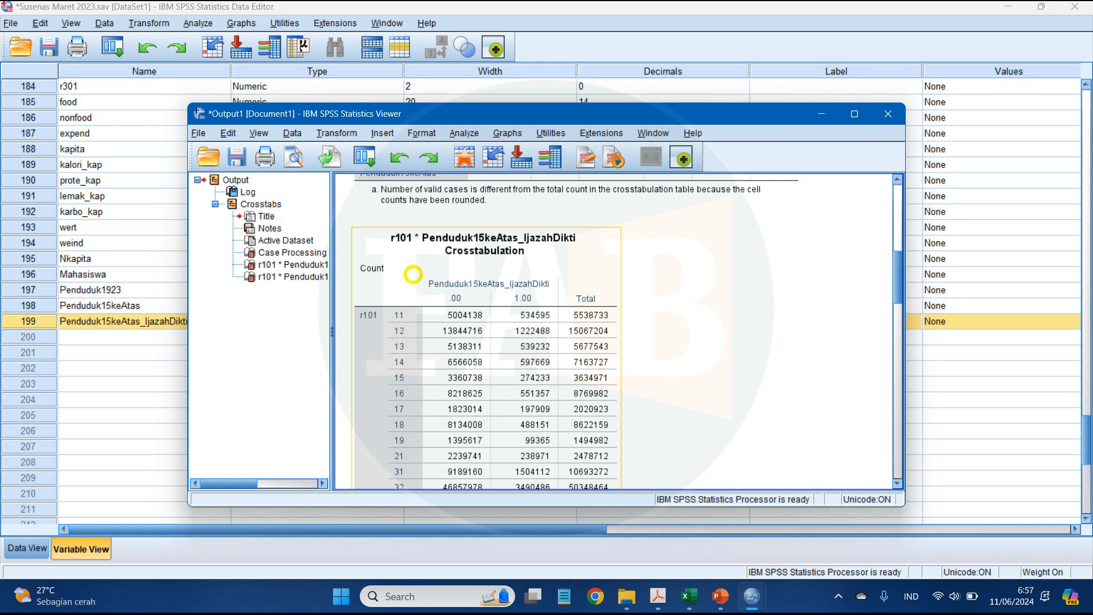
click(415, 276)
right_click(406, 265)
click(428, 291)
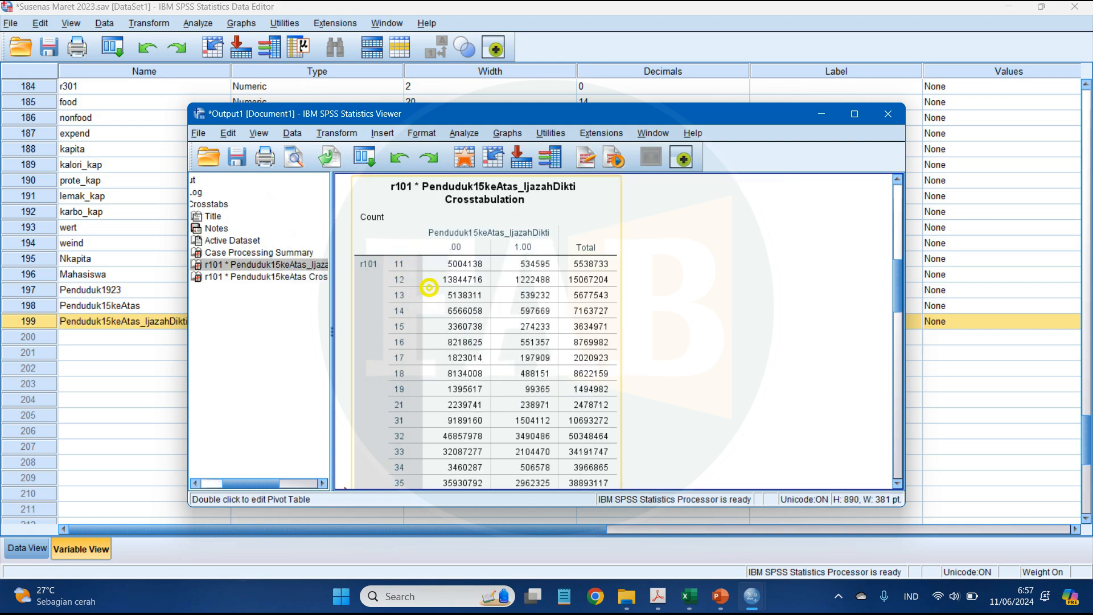
click(687, 598)
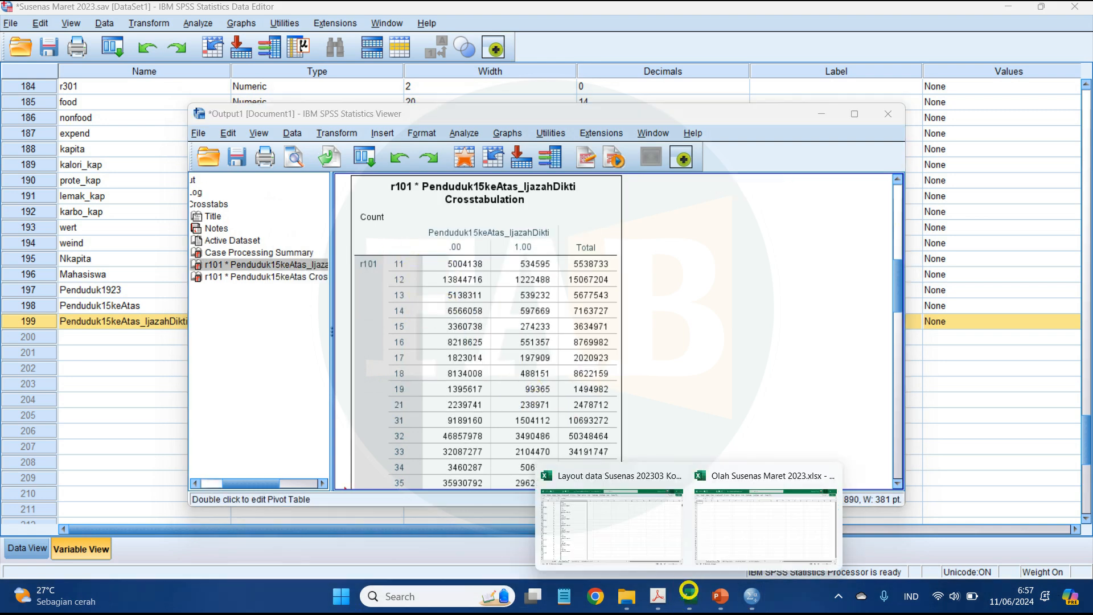
click(765, 513)
click(120, 127)
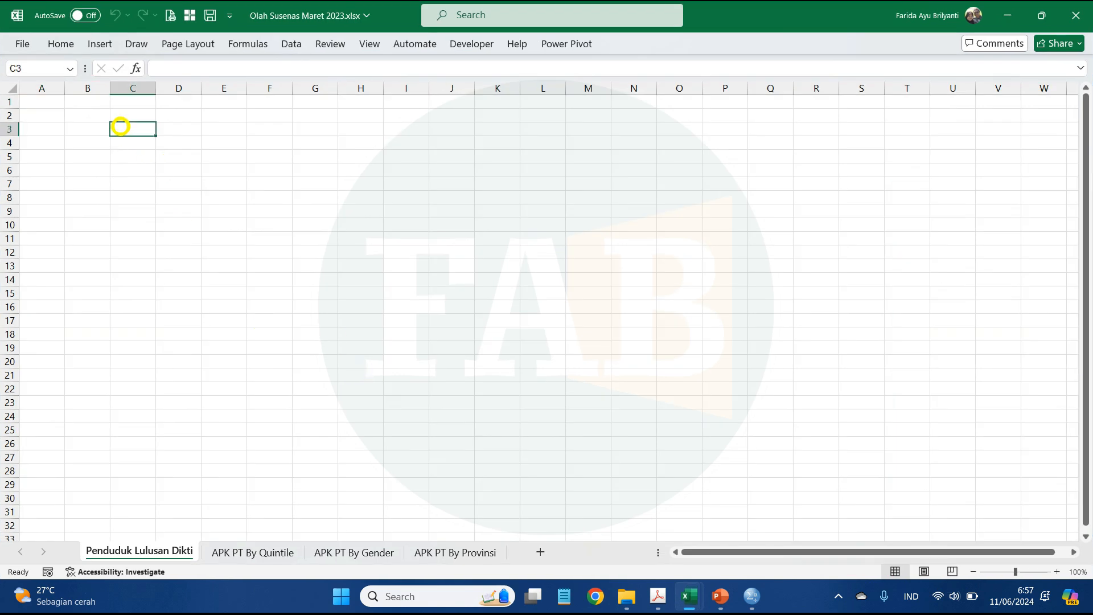
key(ctrl+v)
Step: Copy the r101 * Penduduk15keAtas crosstabulation from the SPSS output into cell I3 of the same Excel sheet
click(401, 125)
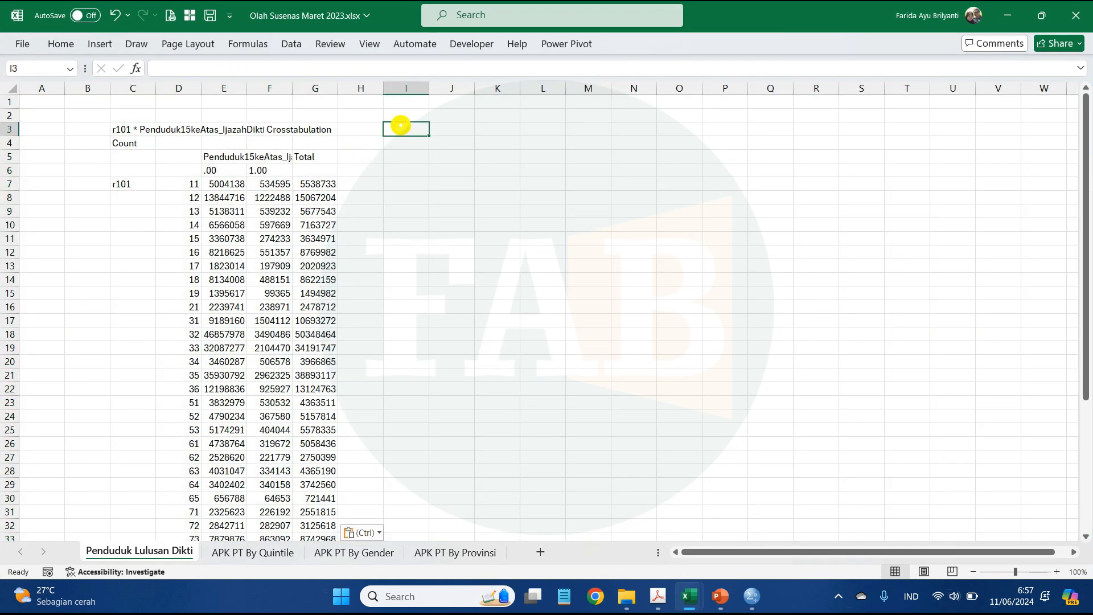
key(alt+Tab)
scroll(594, 268, down, 10)
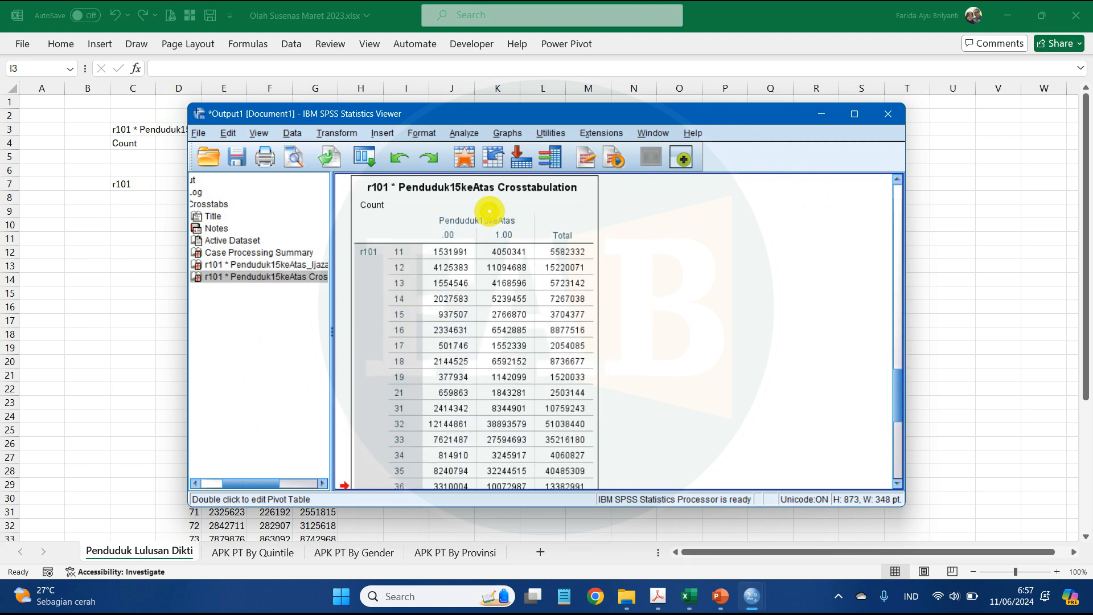
right_click(406, 272)
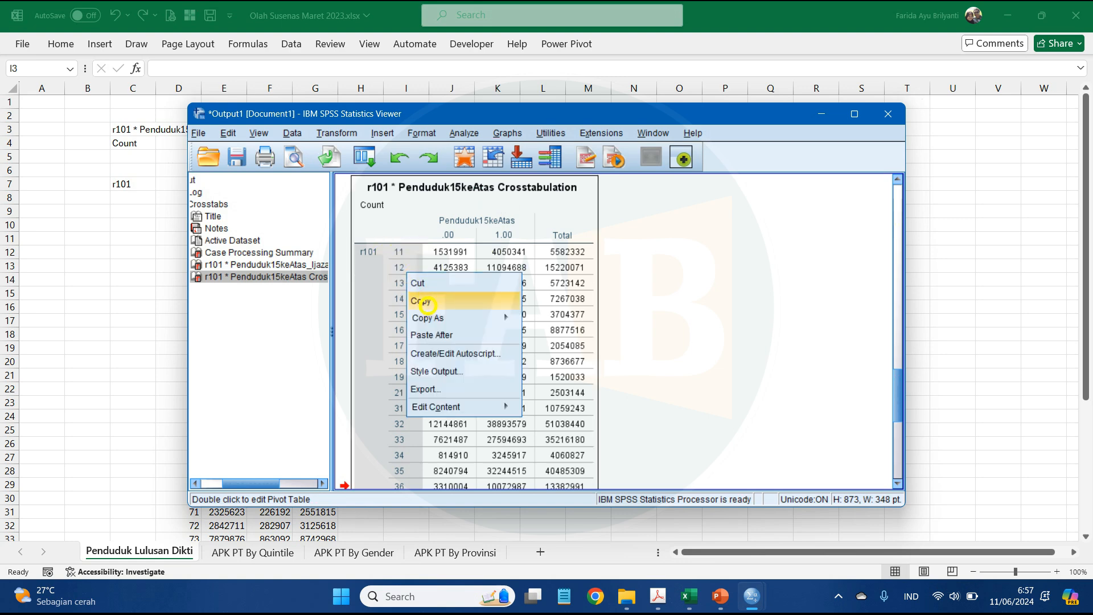
click(421, 301)
key(alt+Tab)
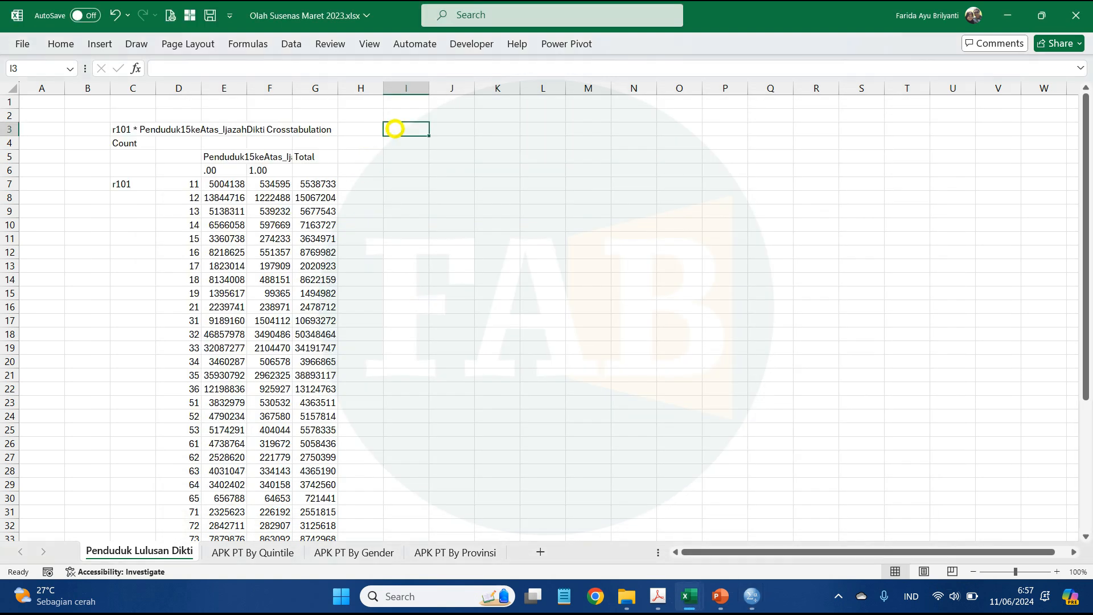
key(ctrl+v)
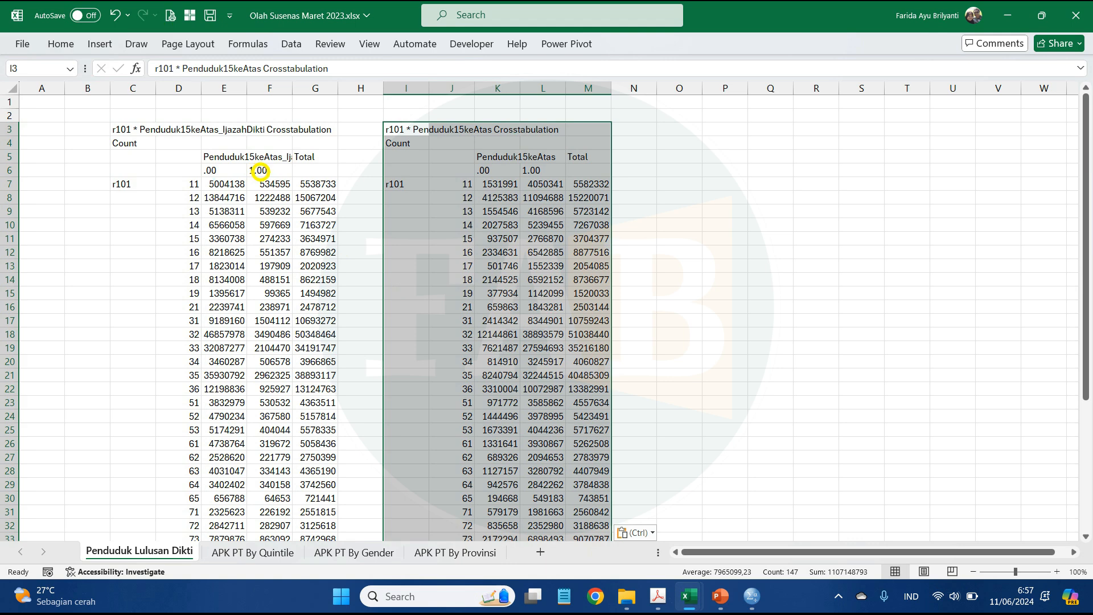
click(228, 170)
click(258, 170)
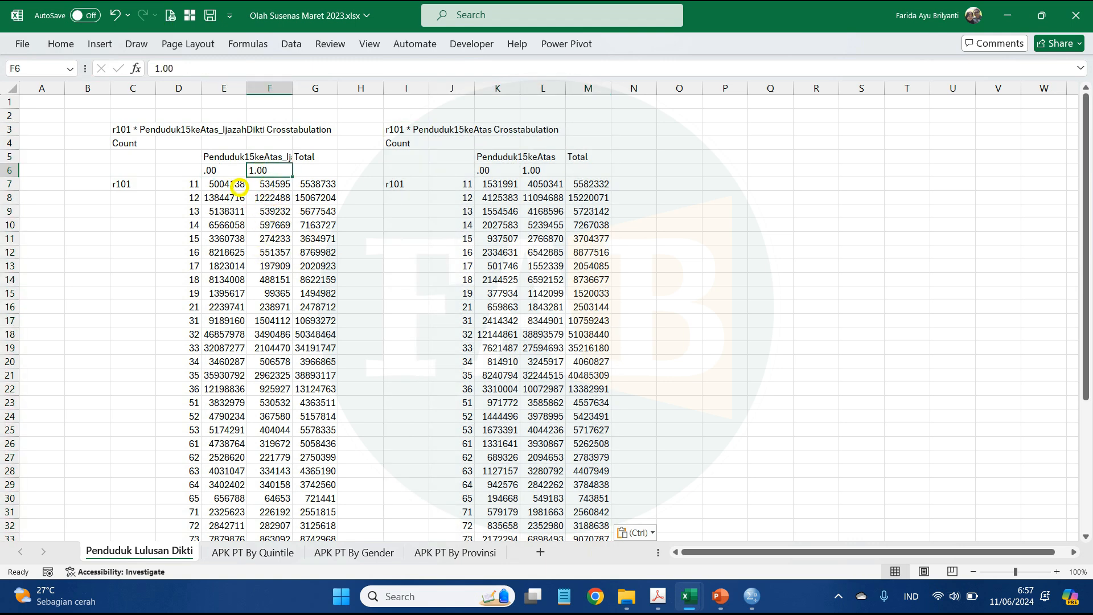
click(226, 172)
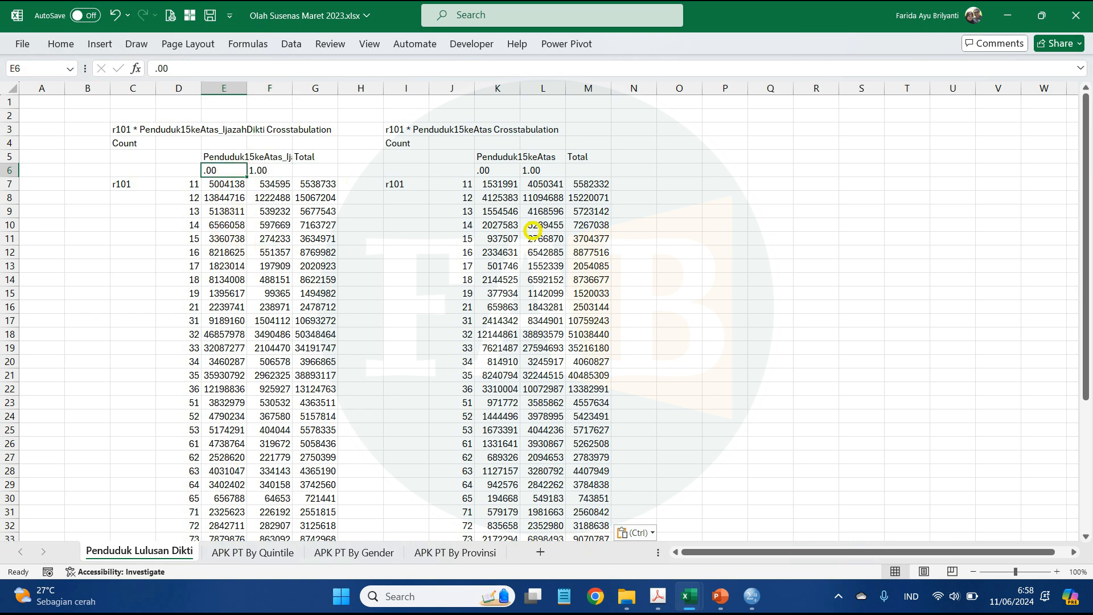
click(547, 171)
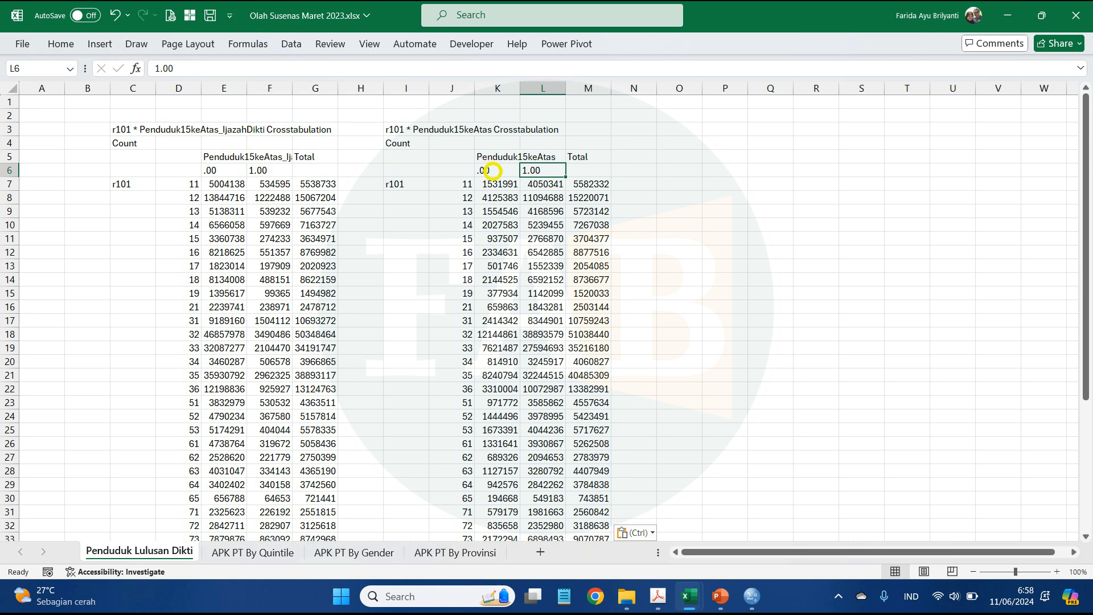
Step: Format the 1.00 counts of the Penduduk15keAtas_IjazahDikti crosstab, from F7 through the total row, with thousands separators and bold
click(275, 183)
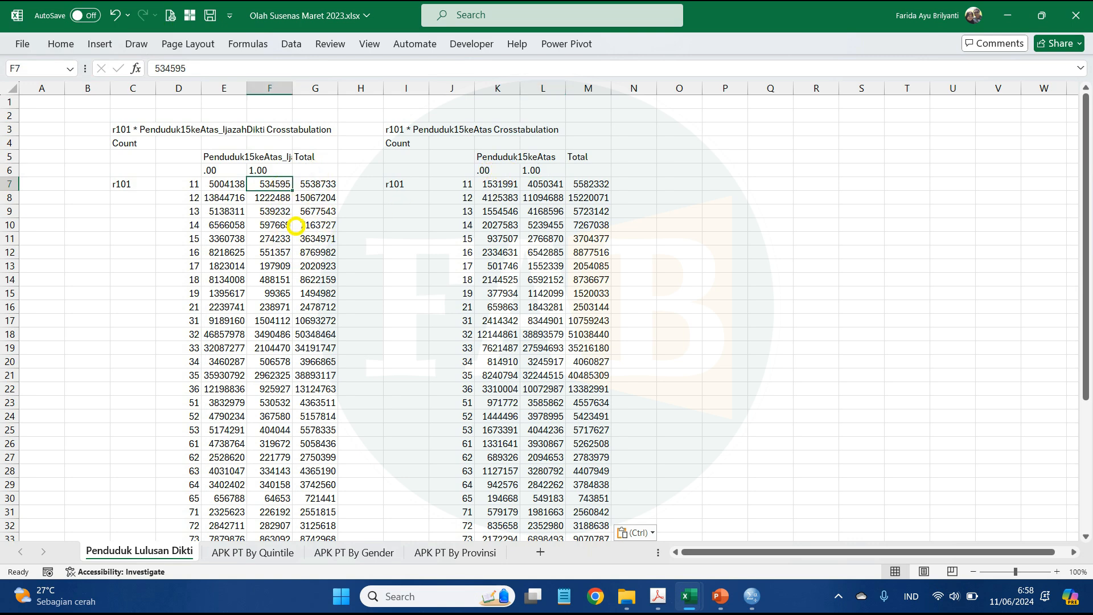
key(ctrl+shift+Down)
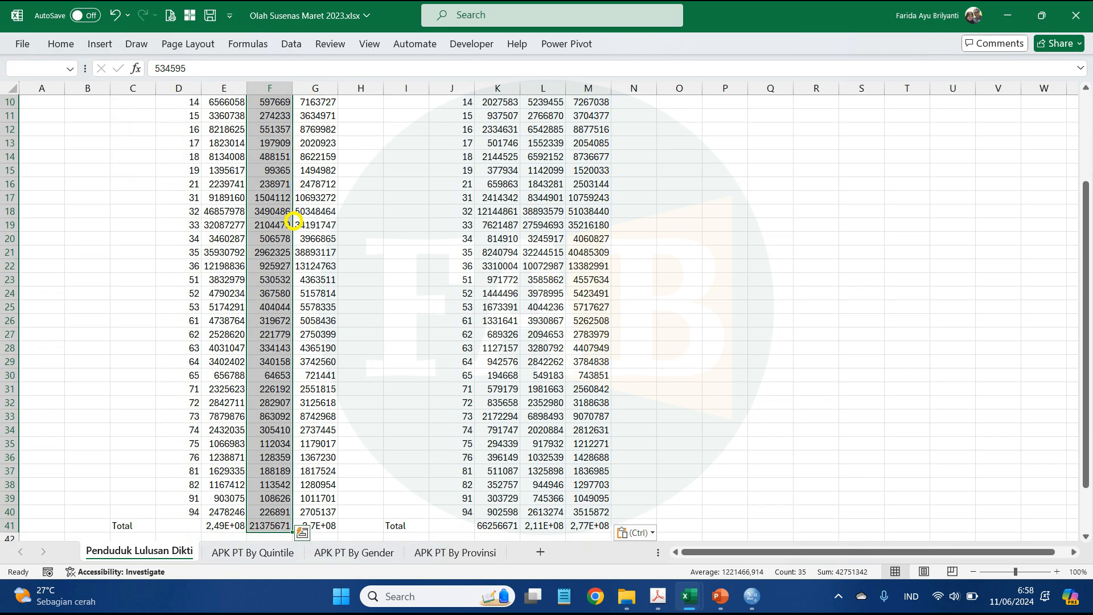
scroll(294, 220, up, 3)
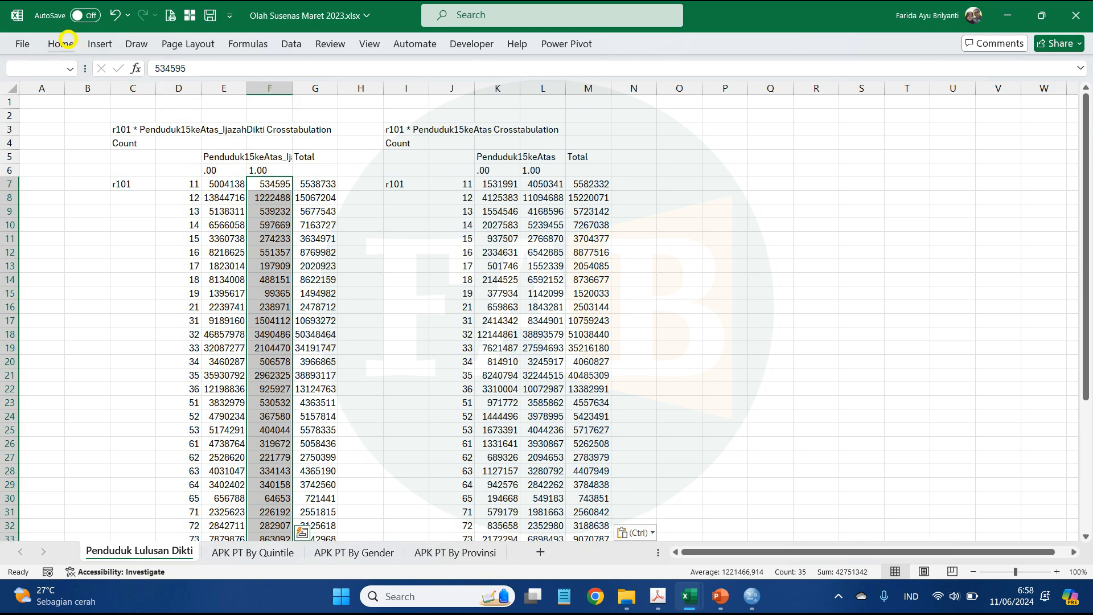
click(61, 44)
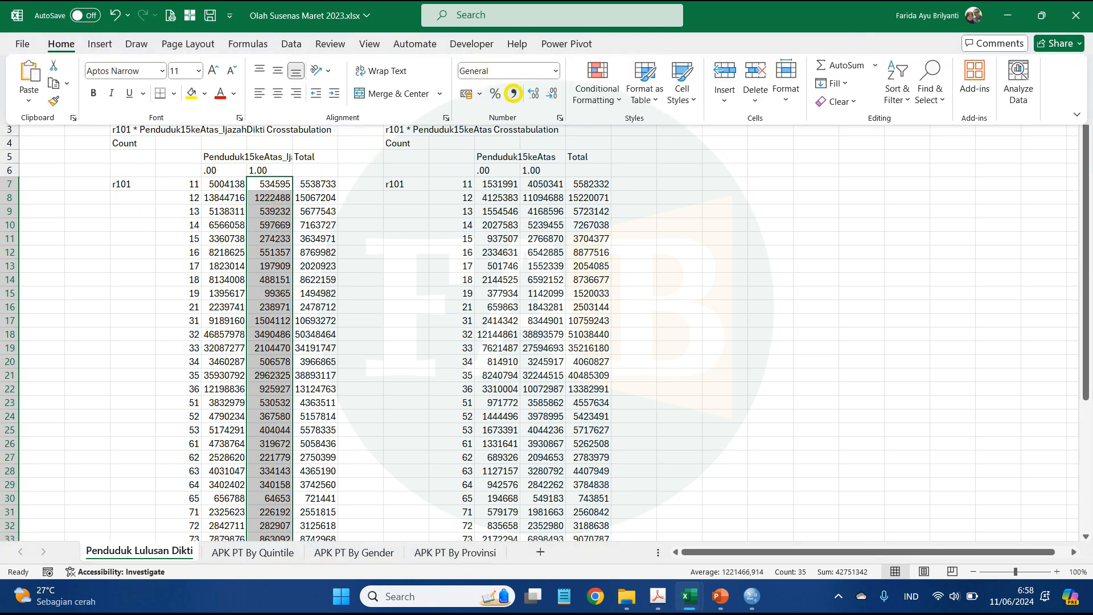
click(511, 92)
click(93, 93)
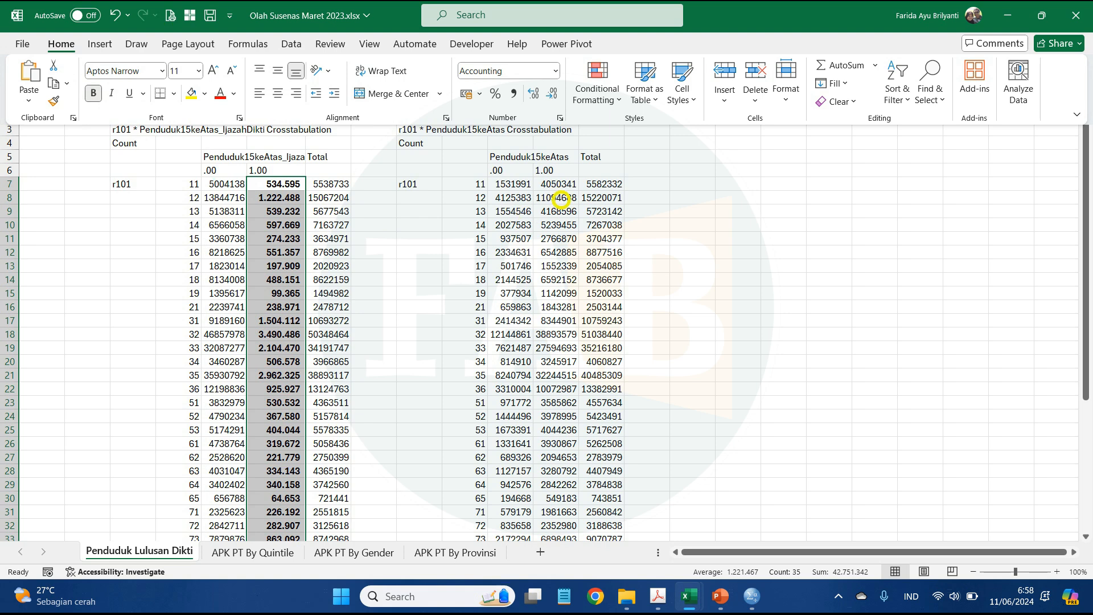
Step: Apply thousands separators and bold to the 1.00 counts of the Penduduk15keAtas crosstab, from L7 through the total row
click(562, 185)
click(563, 187)
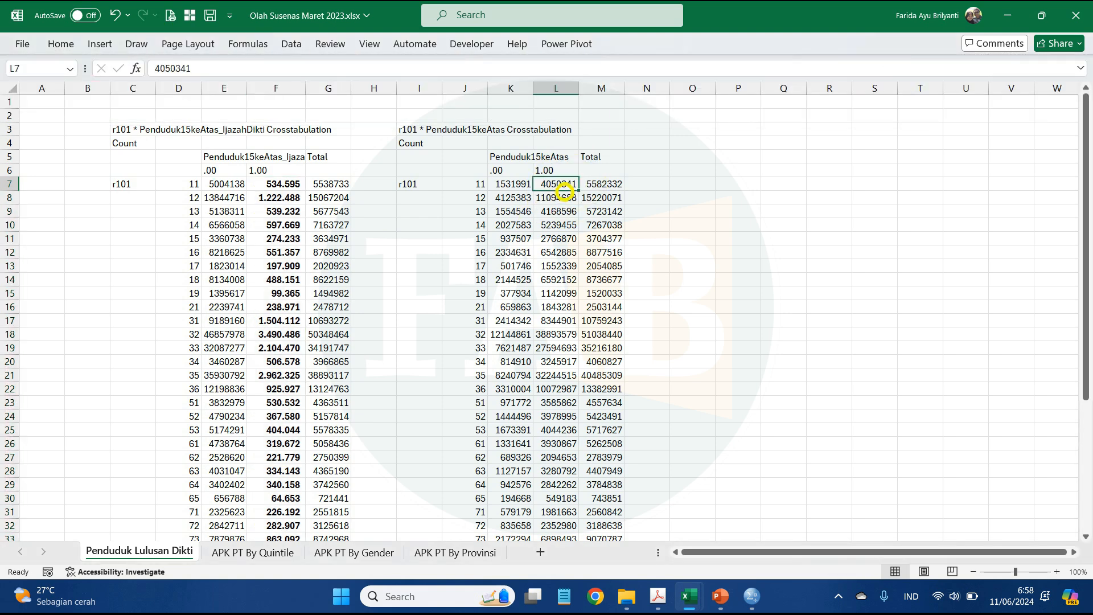
key(ctrl+shift+Down)
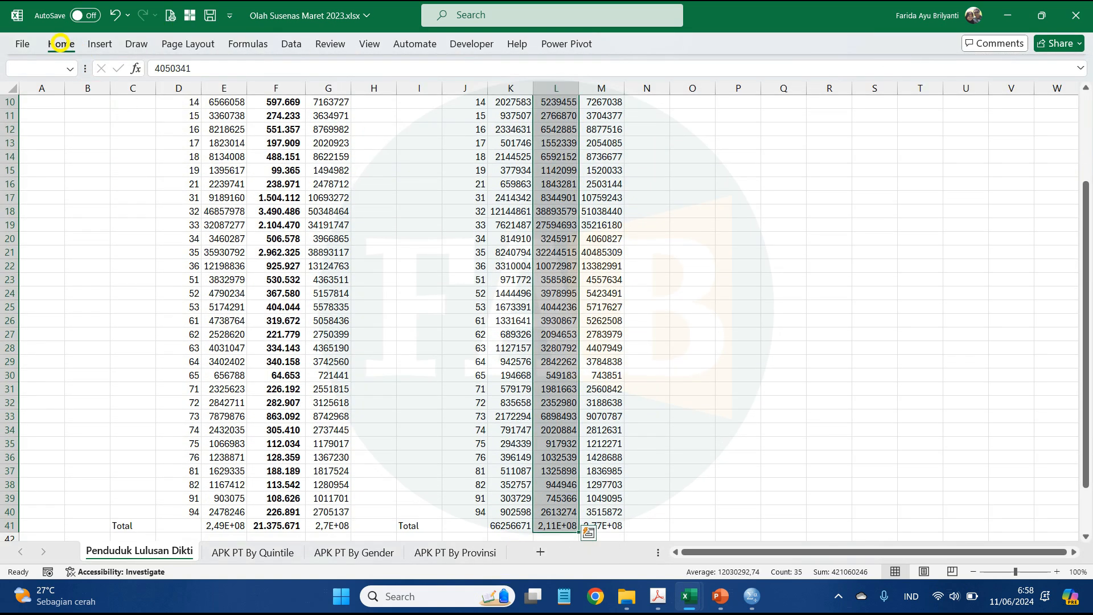
click(60, 44)
click(513, 93)
scroll(208, 147, up, 3)
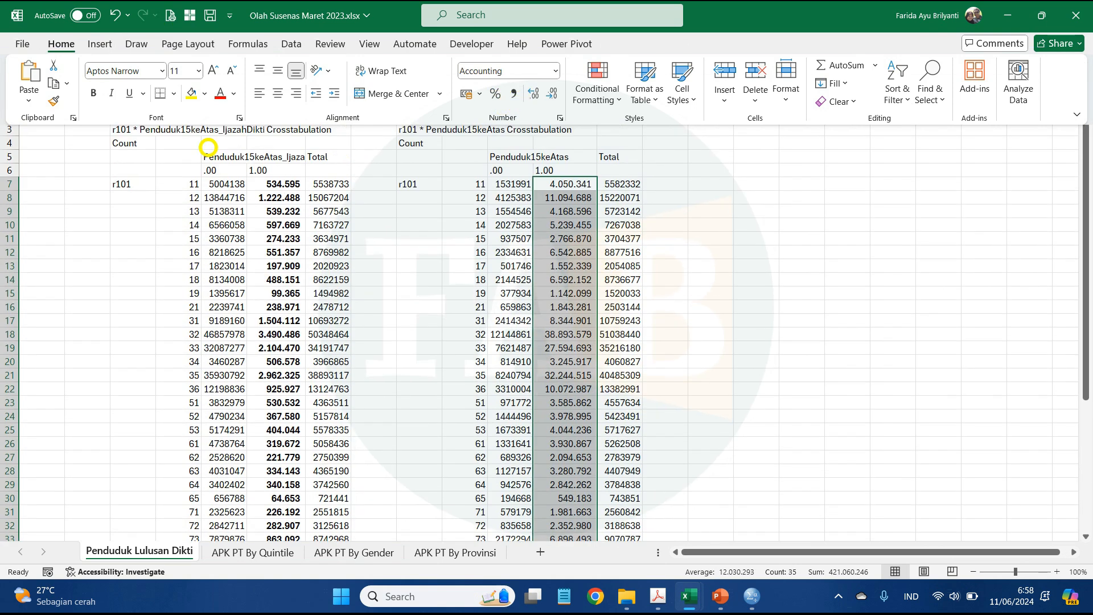
click(93, 92)
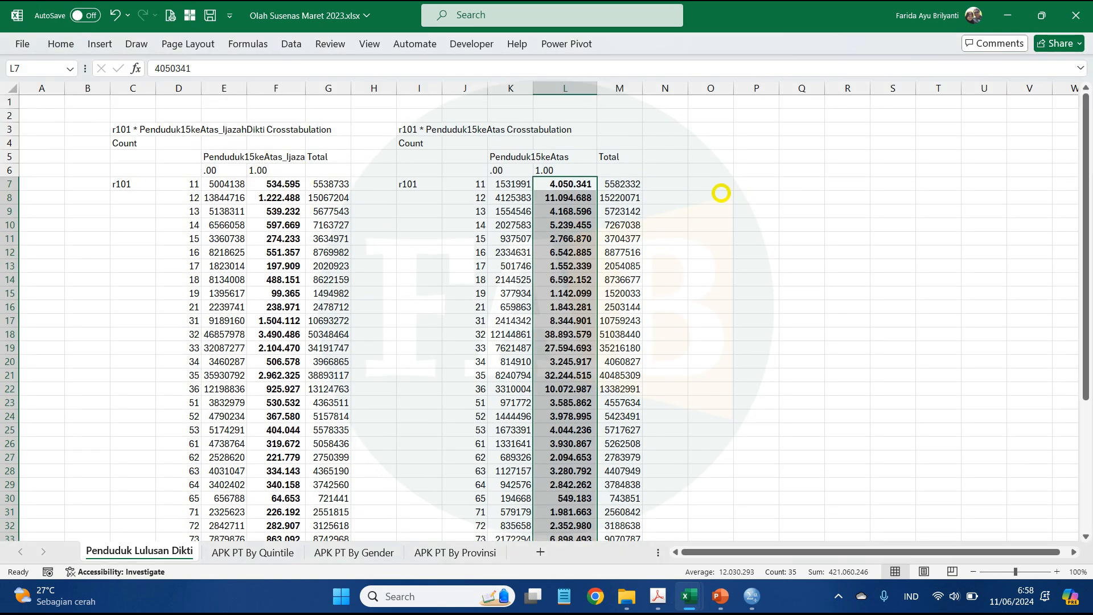
click(720, 182)
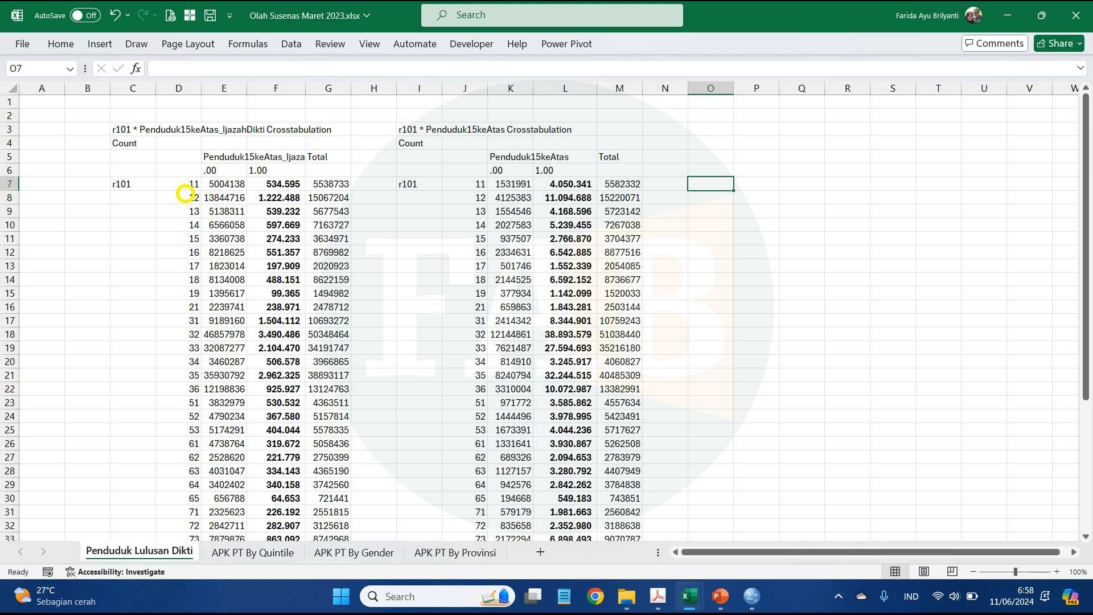
Step: Switch to the Layout data Susenas 202303 Kor workbook and bring up the R101 province labels on the value labels Kor RT sheet
click(185, 183)
scroll(201, 265, down, 3)
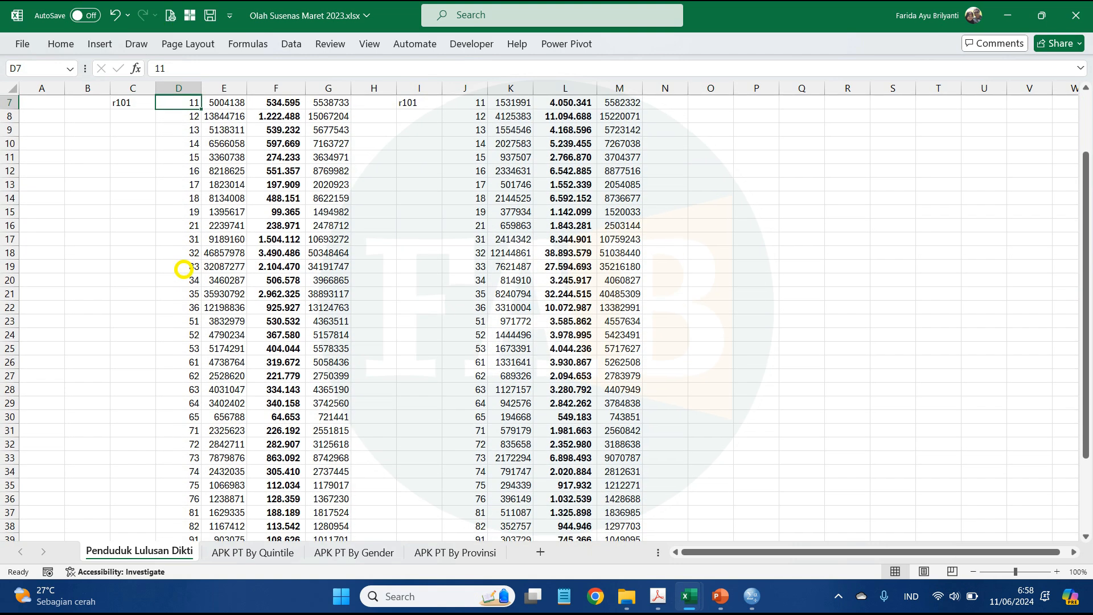
scroll(165, 378, up, 2)
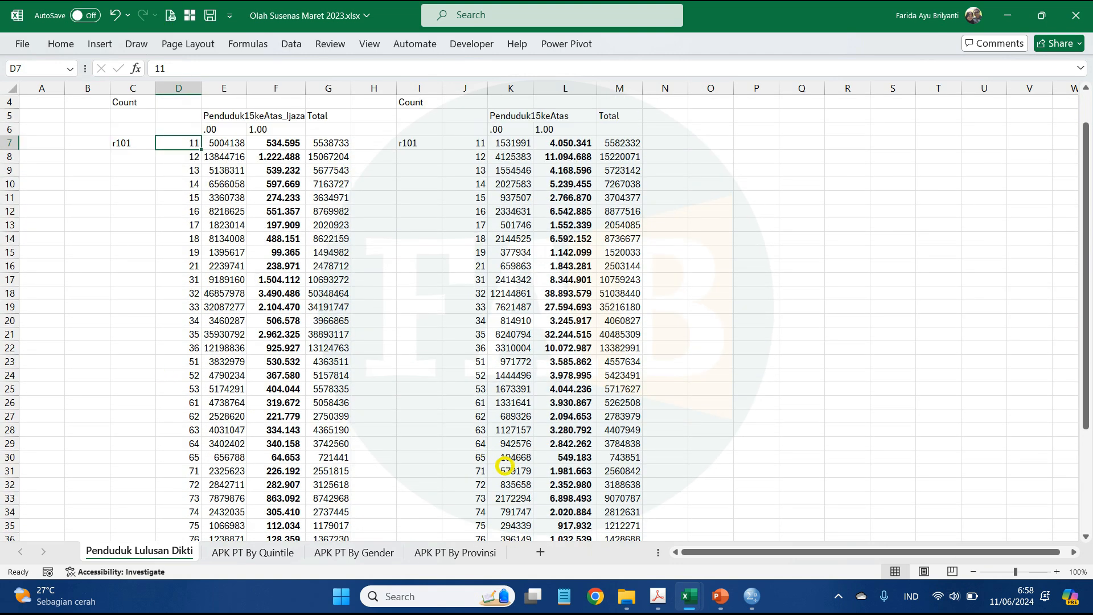
mouse_move(690, 602)
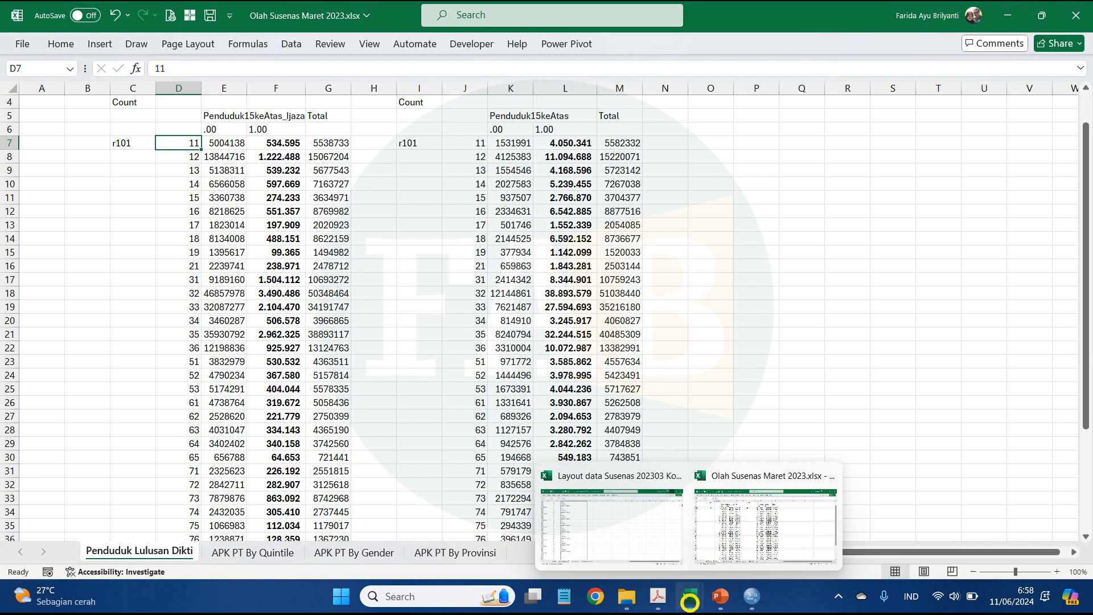
click(627, 596)
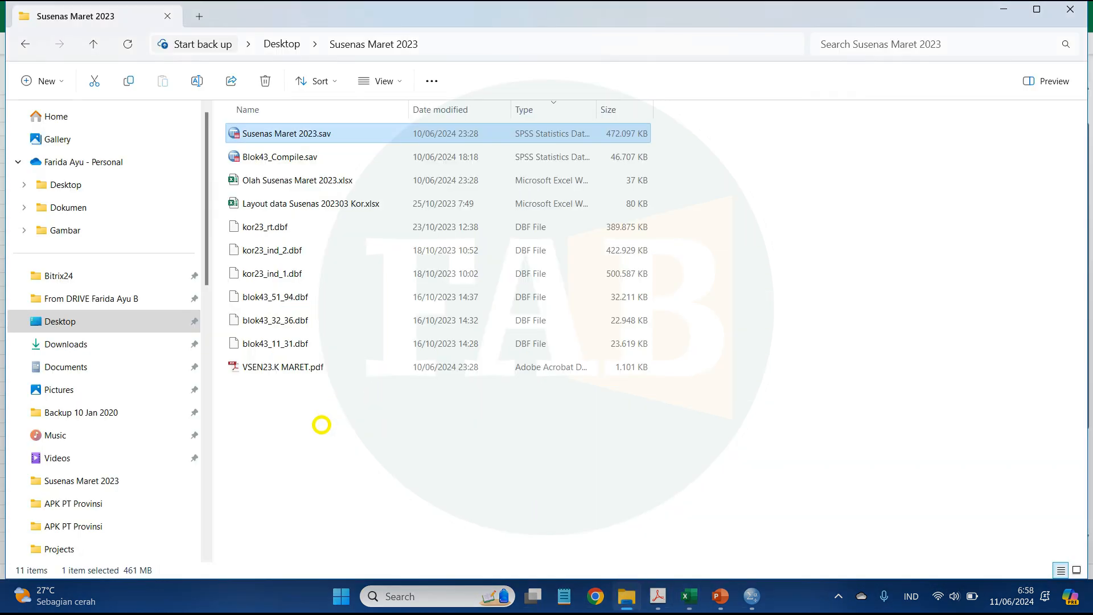
click(331, 415)
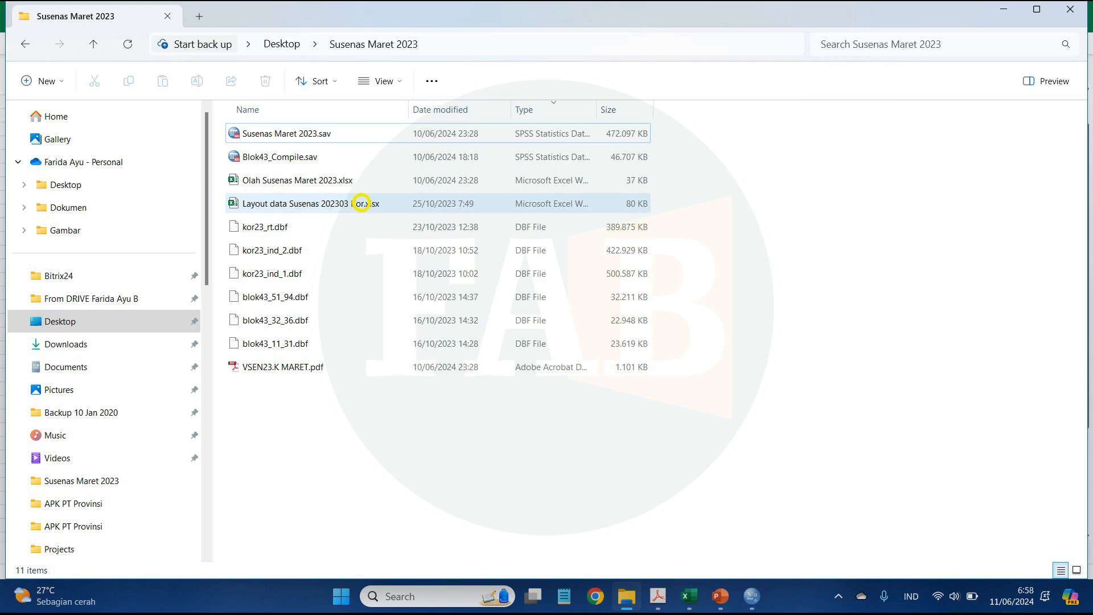
mouse_move(692, 604)
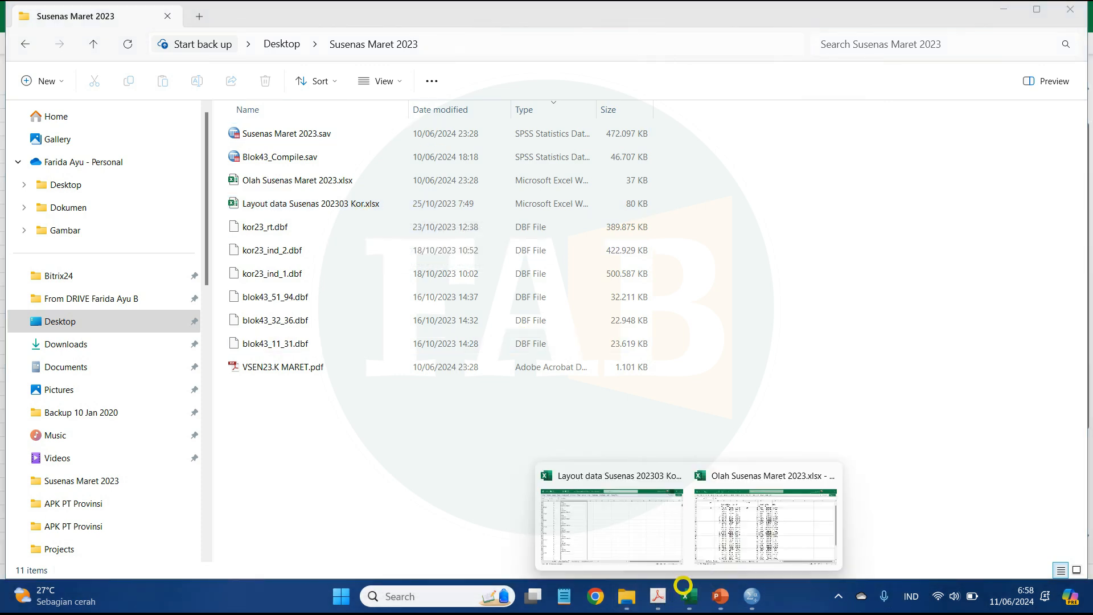
click(612, 524)
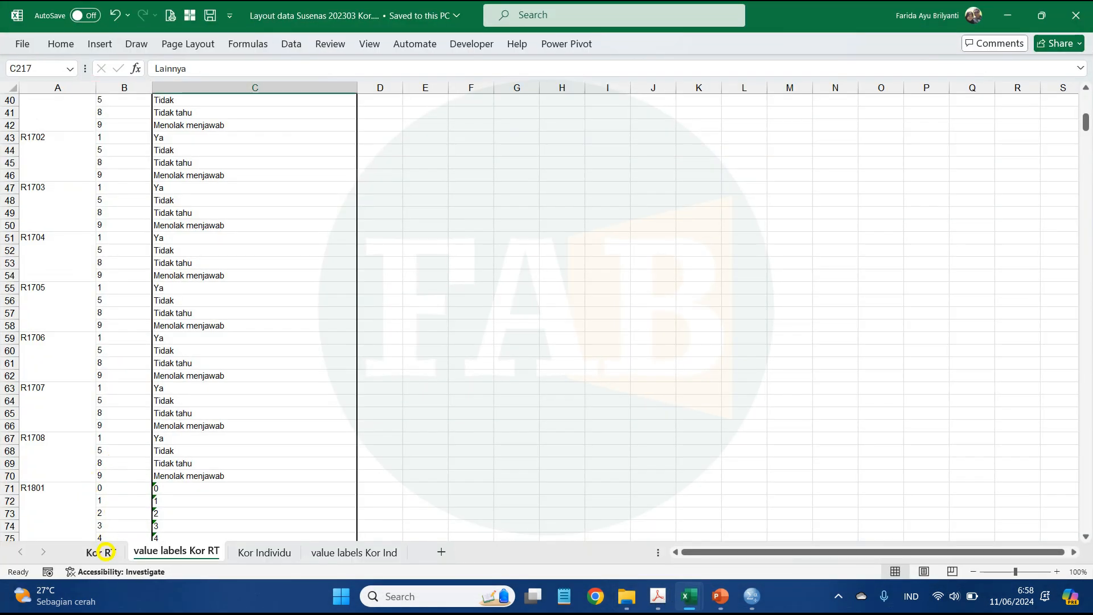
click(105, 551)
scroll(200, 273, up, 10)
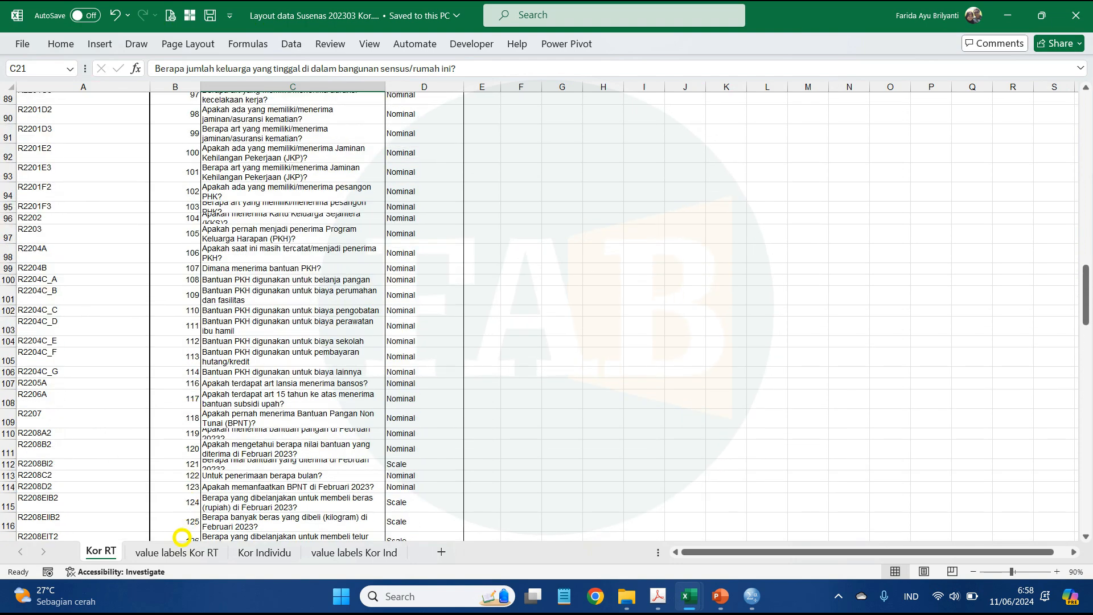
click(149, 551)
scroll(215, 349, up, 10)
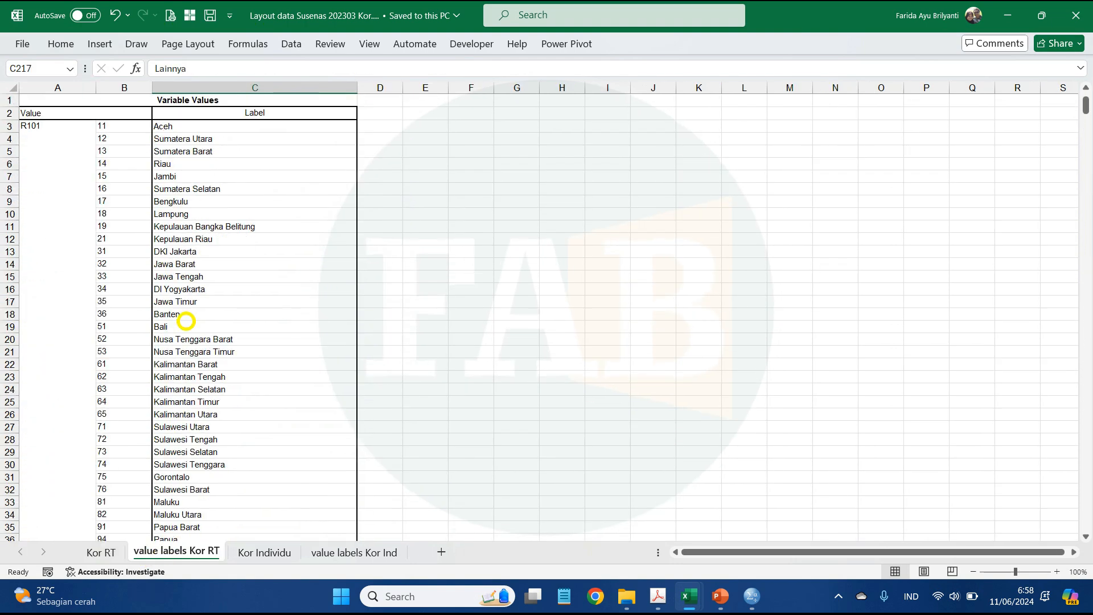
Step: Copy the R101 province codes and names in B3:C36 into cell A7 of the Penduduk Lulusan Dikti sheet in Olah Susenas Maret 2023.xlsx
click(118, 124)
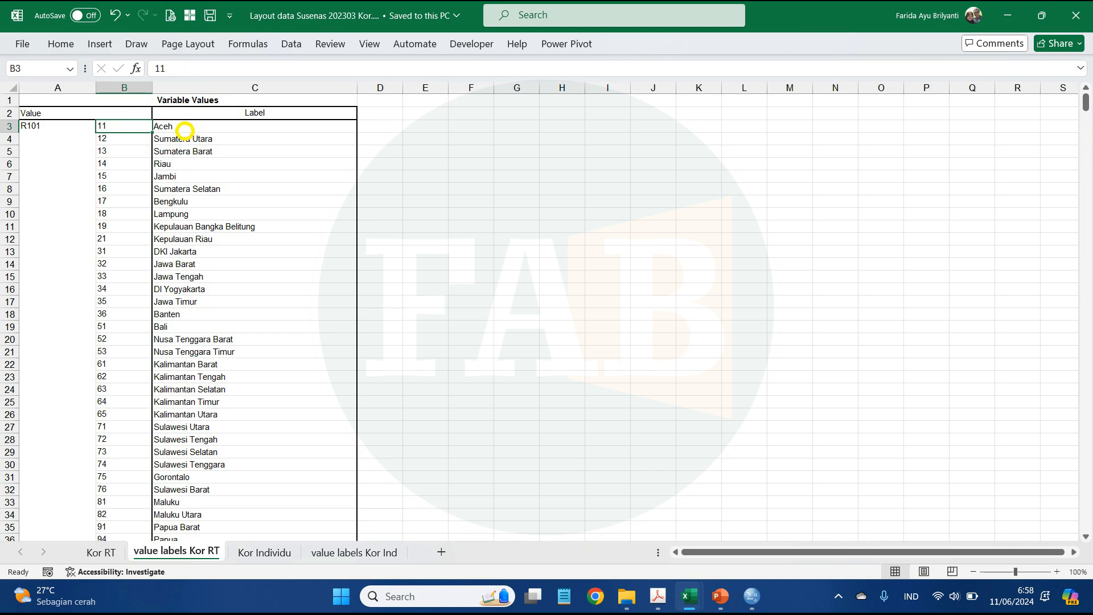
scroll(185, 214, down, 3)
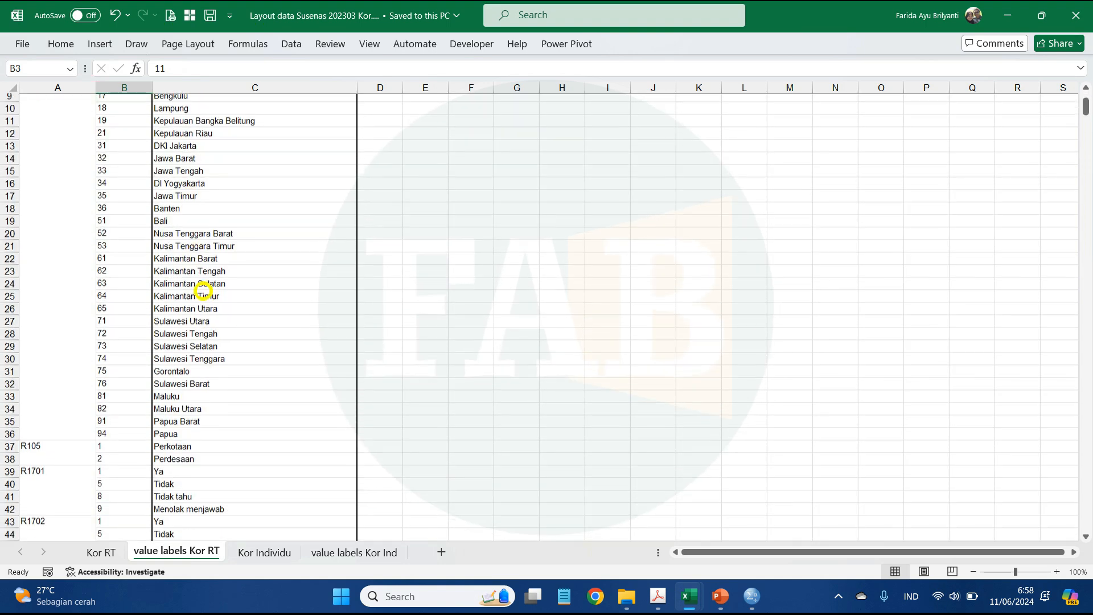
click(139, 426)
click(166, 426)
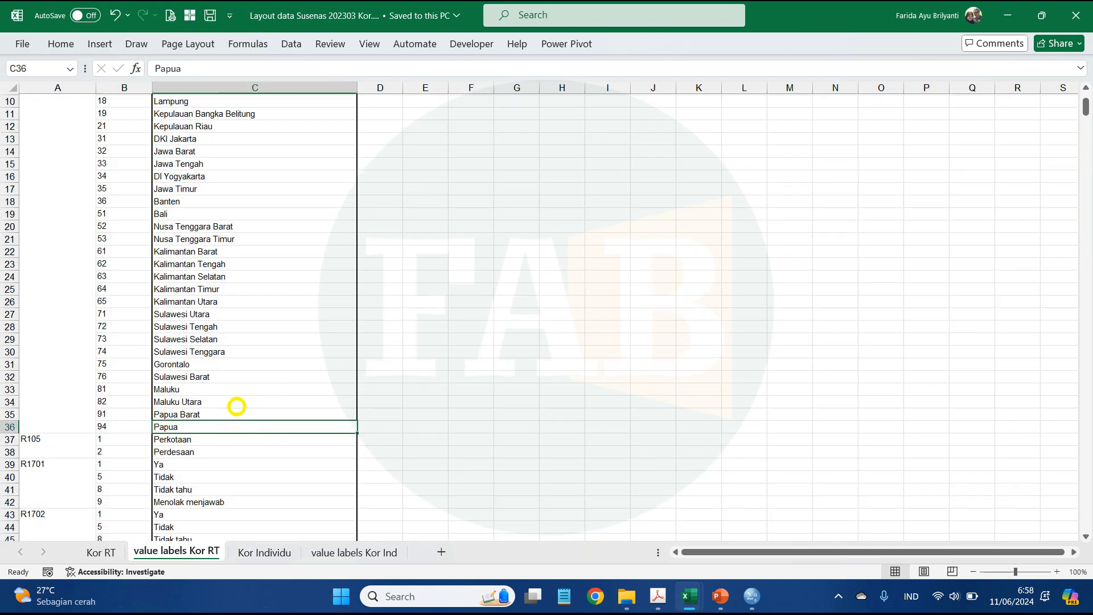
scroll(166, 399, up, 3)
shift+click(135, 125)
key(ctrl+c)
key(alt+Tab)
click(567, 221)
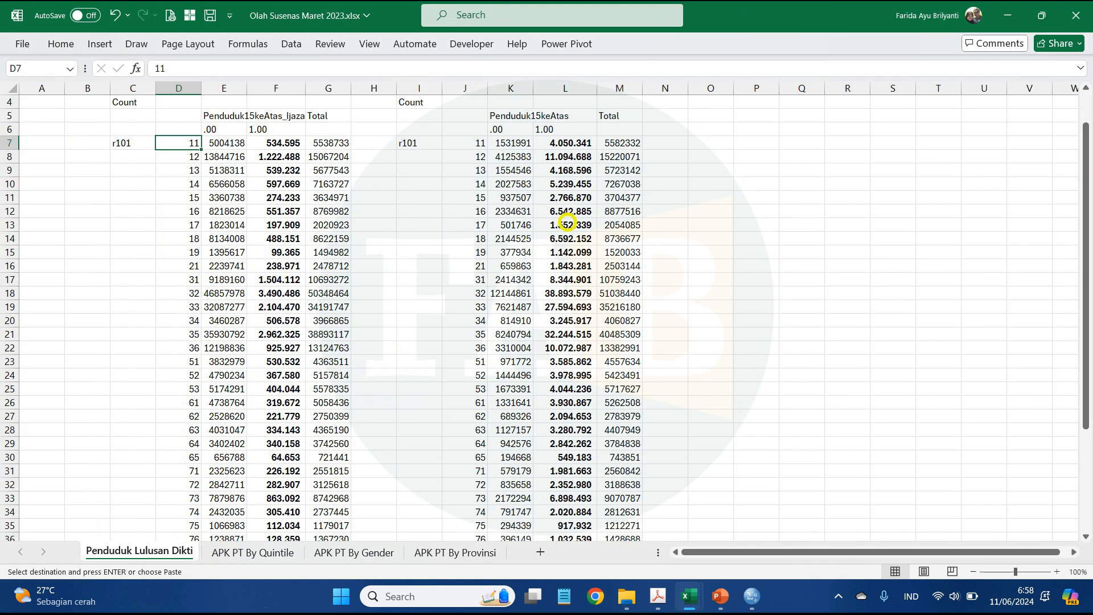
click(39, 143)
key(ctrl+v)
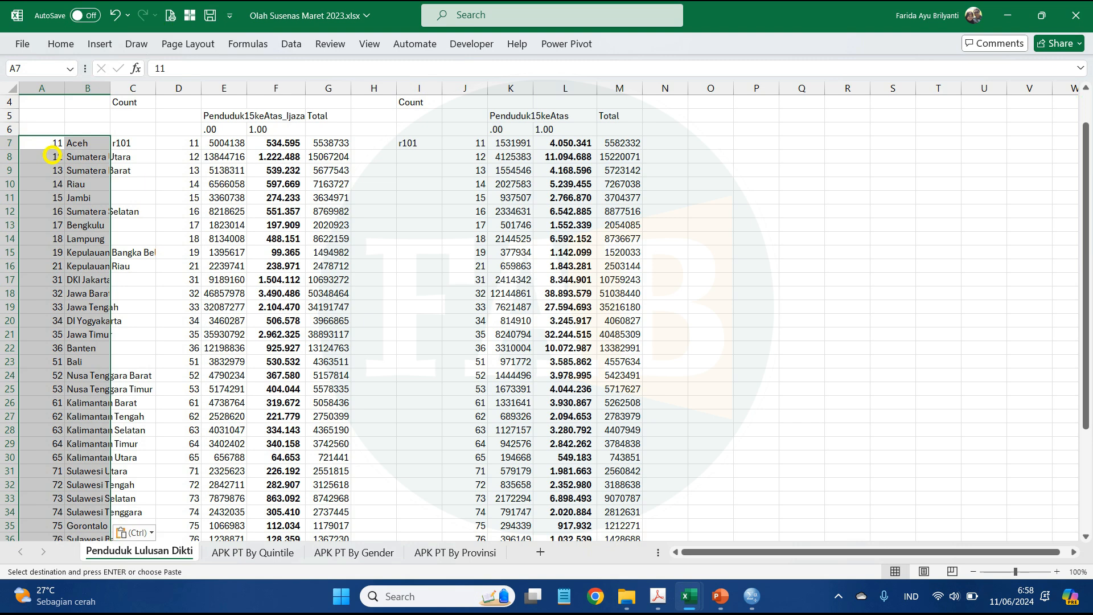
Step: Compare the pasted province codes and names in columns A and B with the crosstab's r101 codes in column D
click(52, 143)
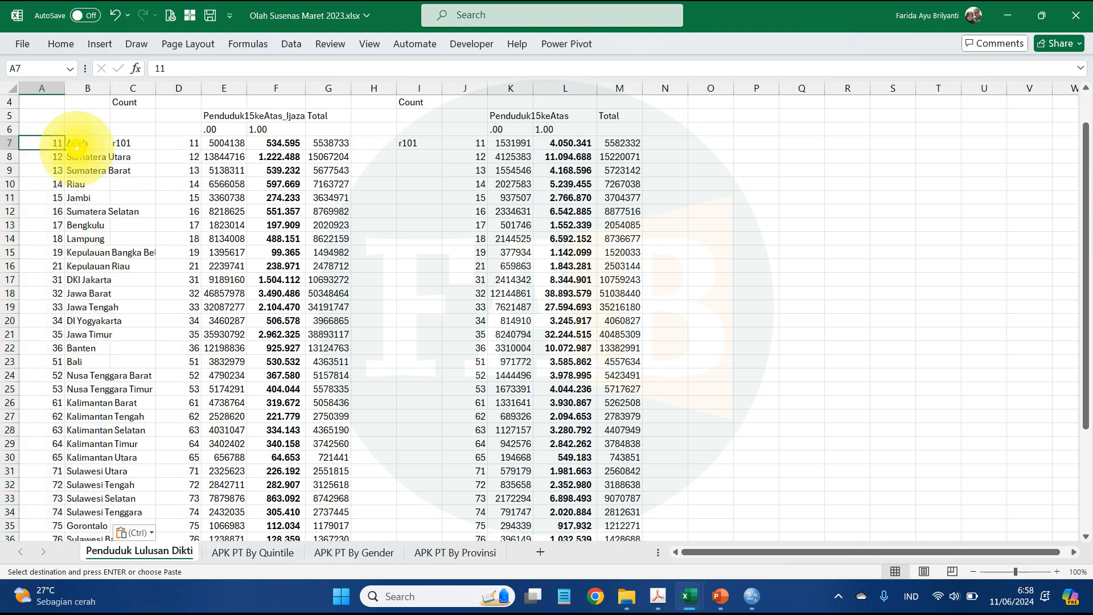
click(183, 144)
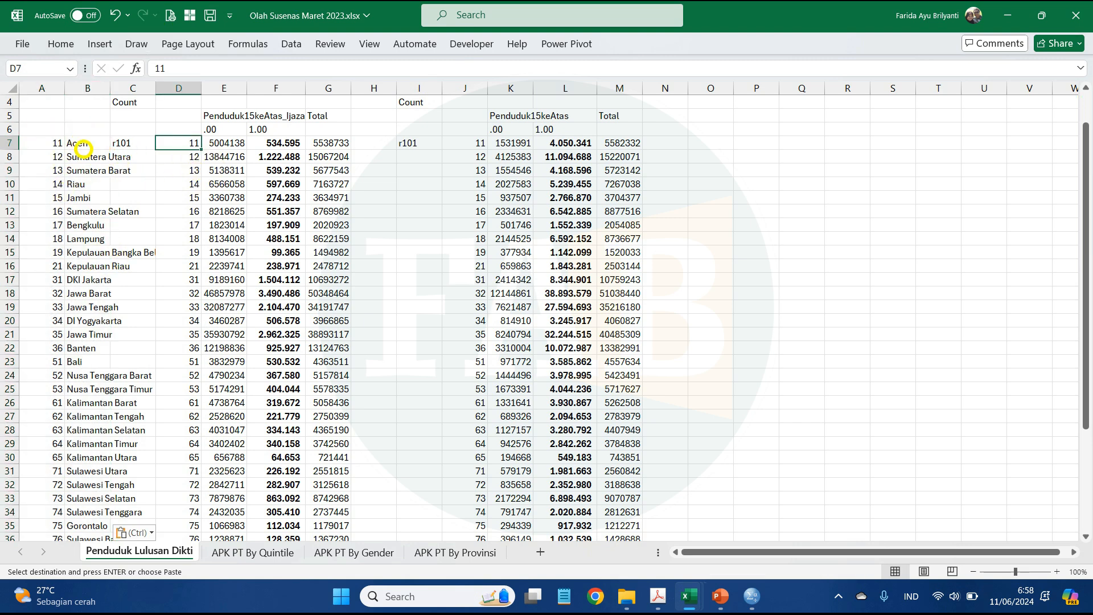
click(94, 142)
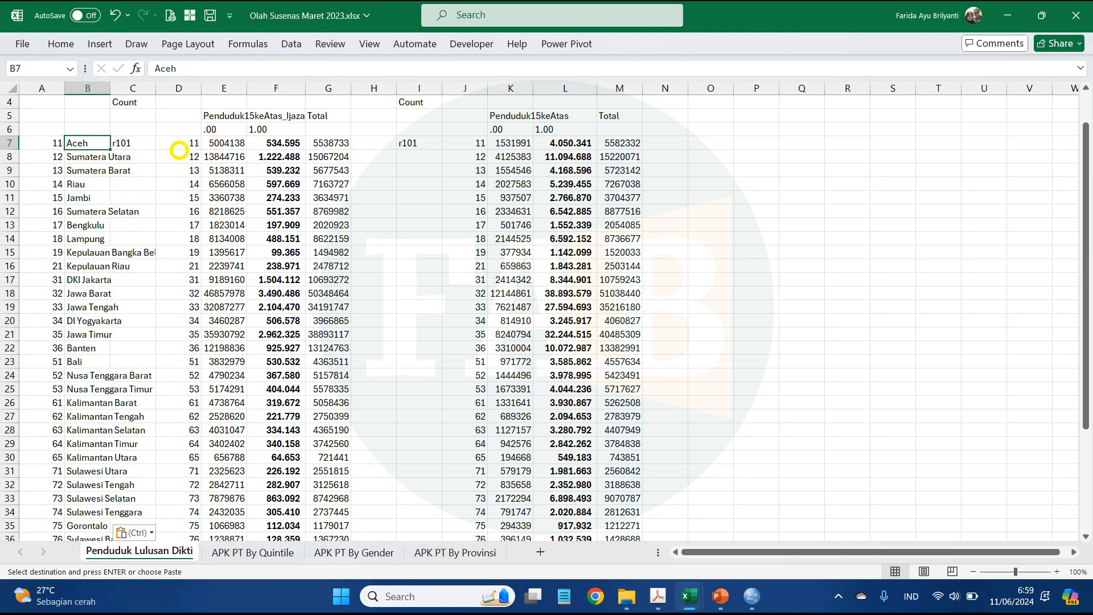
scroll(193, 193, down, 2)
scroll(192, 192, down, 1)
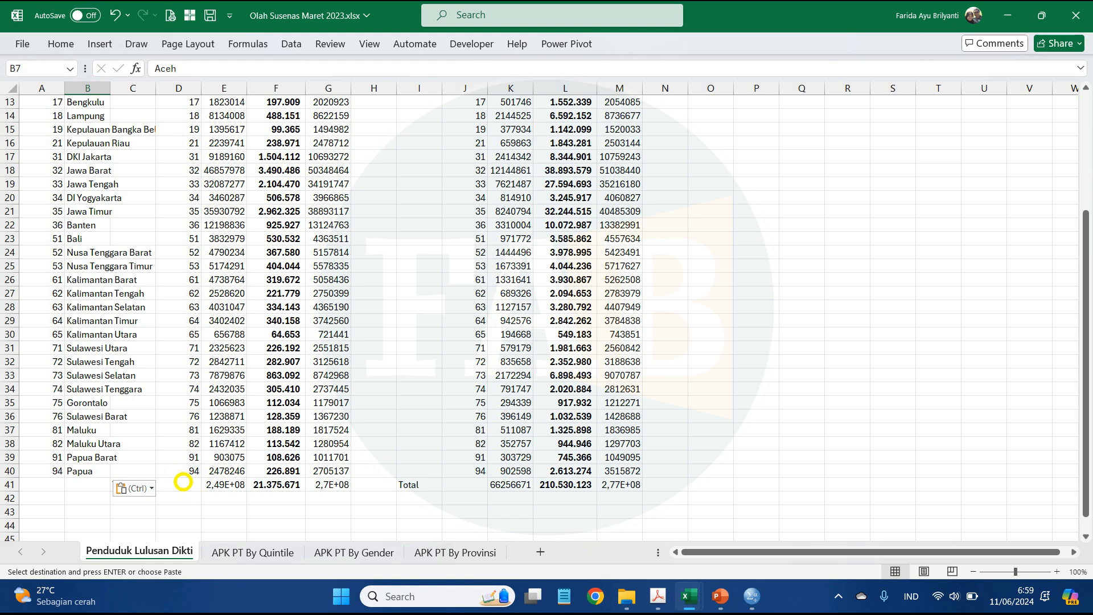
click(192, 488)
scroll(194, 431, up, 3)
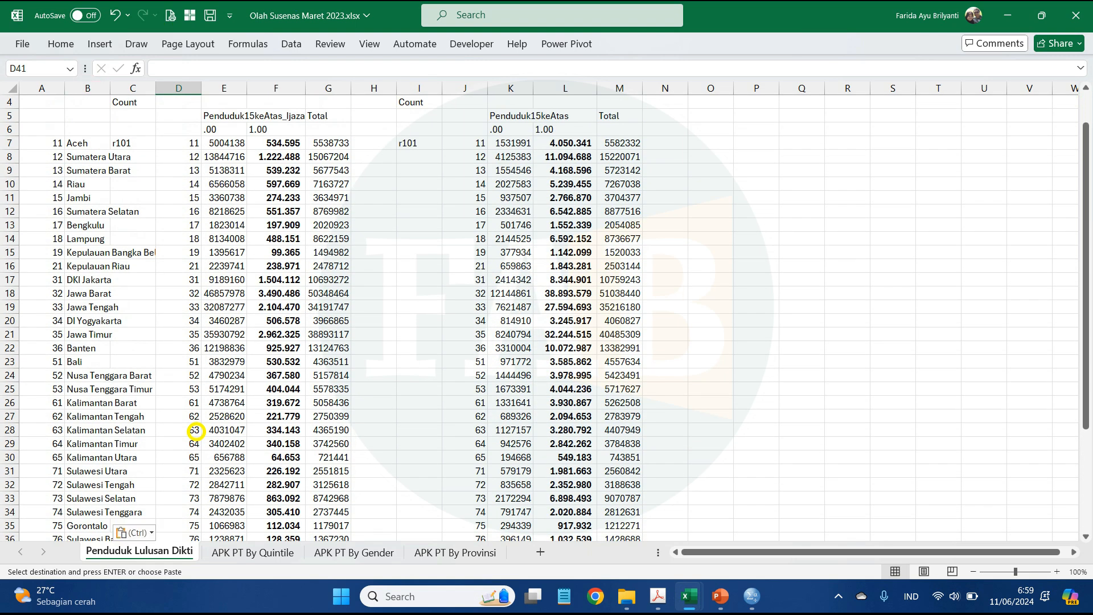
click(86, 144)
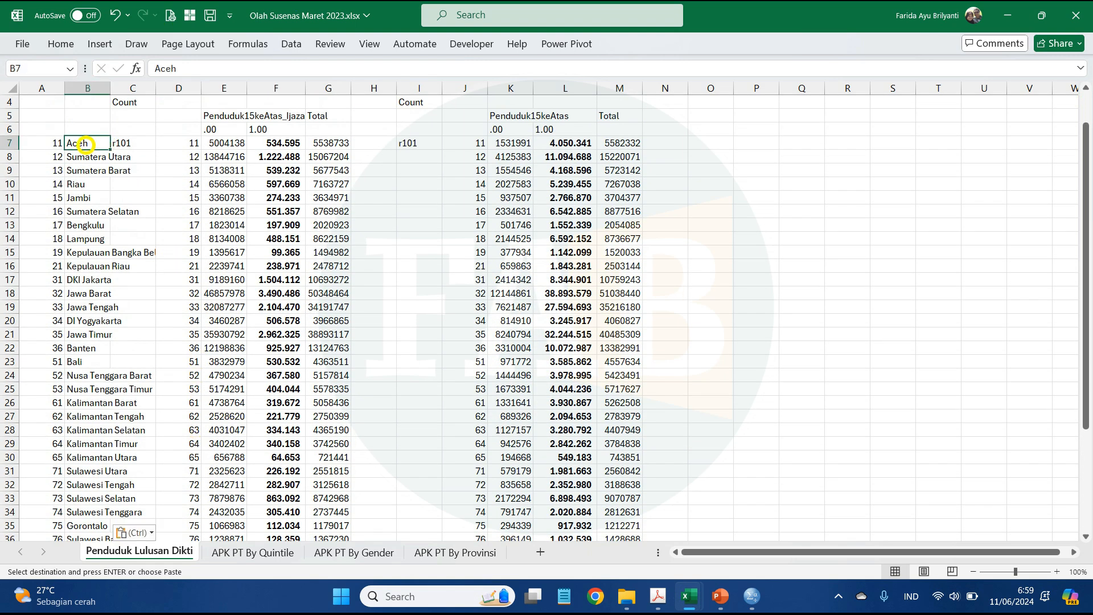
Step: Test whether the province codes match by entering =D7=A7 in H7 and filling it down to row 41
click(373, 144)
text(=)
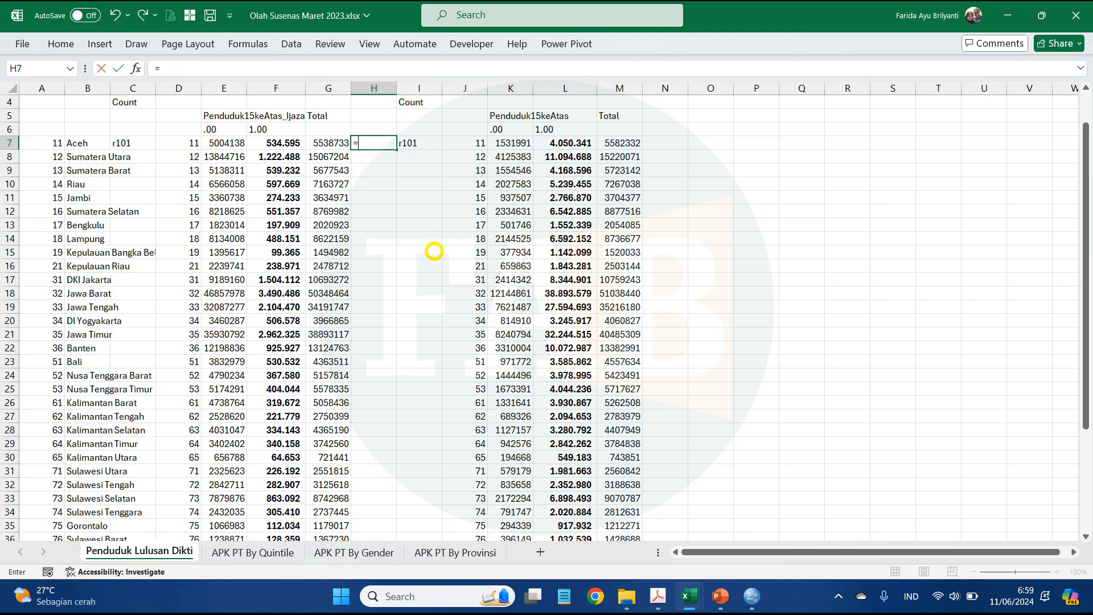
click(190, 143)
text(=)
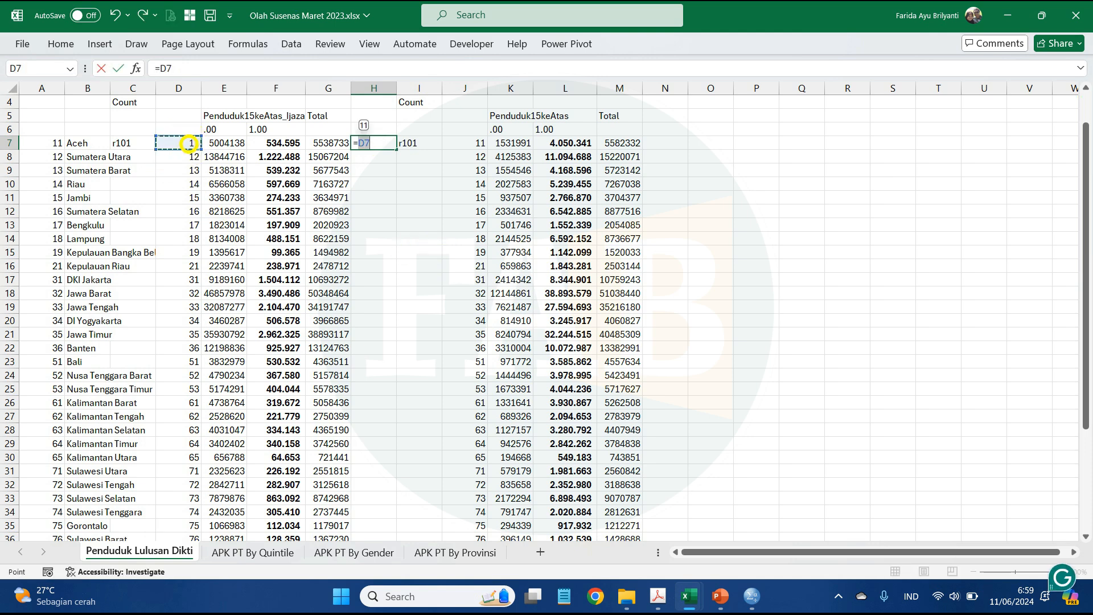
click(50, 143)
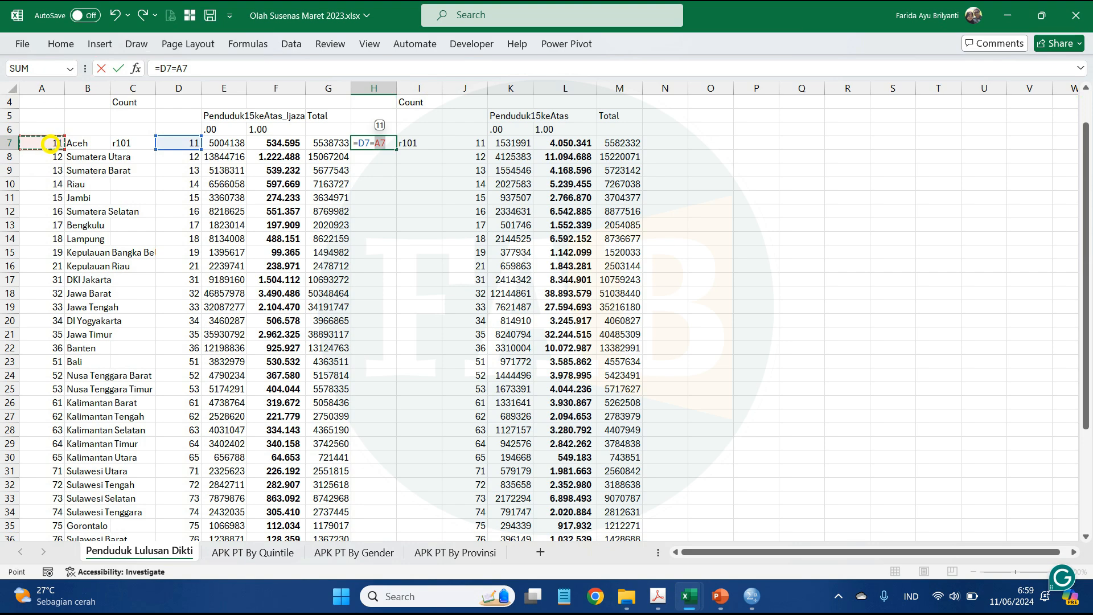
key(Return)
click(378, 143)
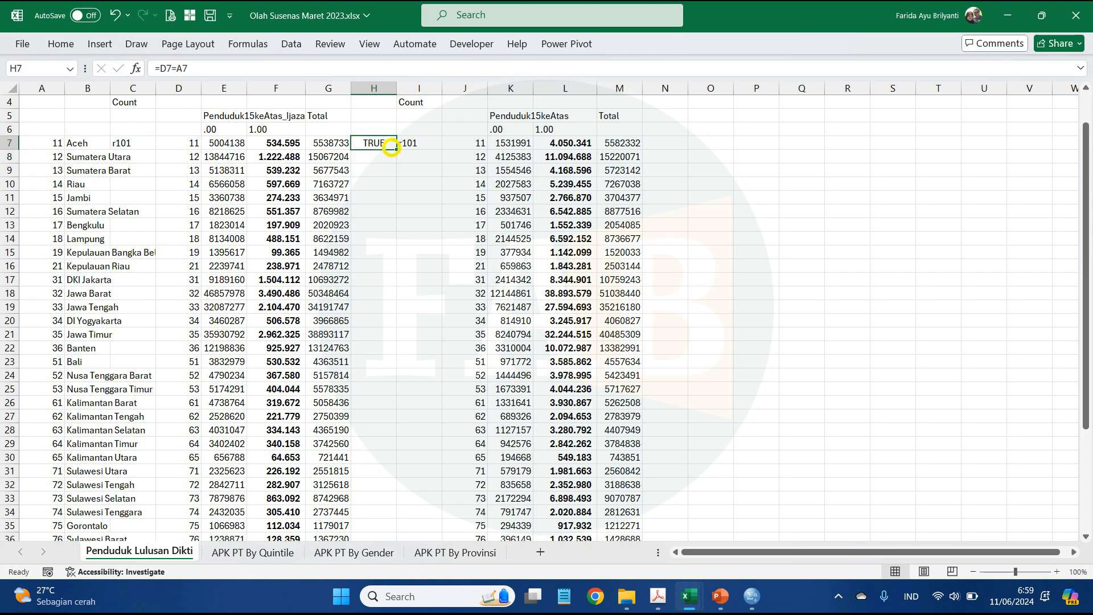
double_click(394, 149)
scroll(371, 349, down, 4)
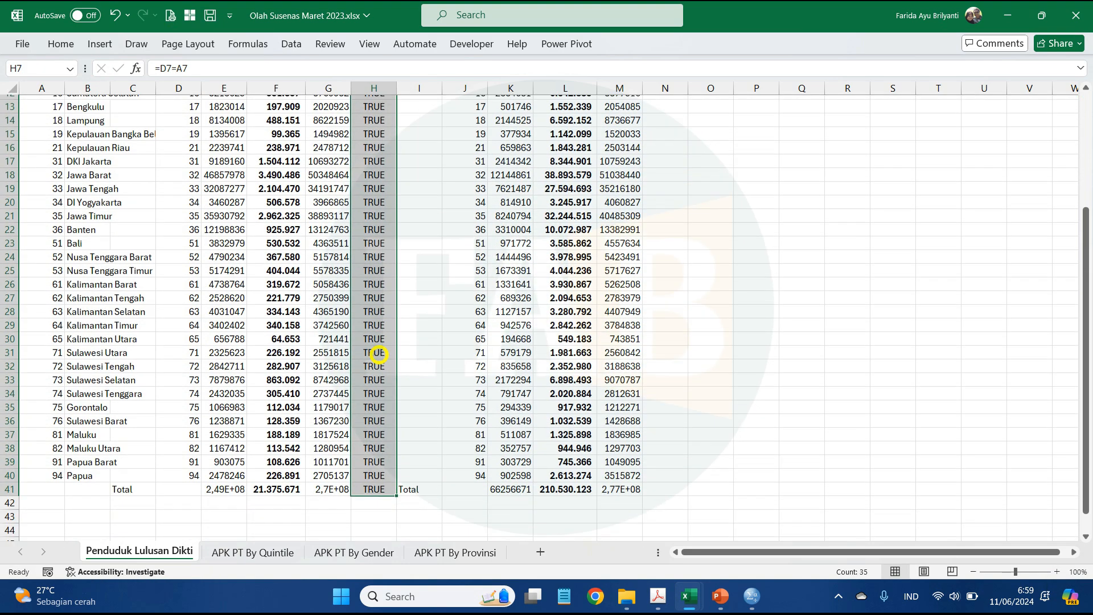
scroll(378, 354, up, 5)
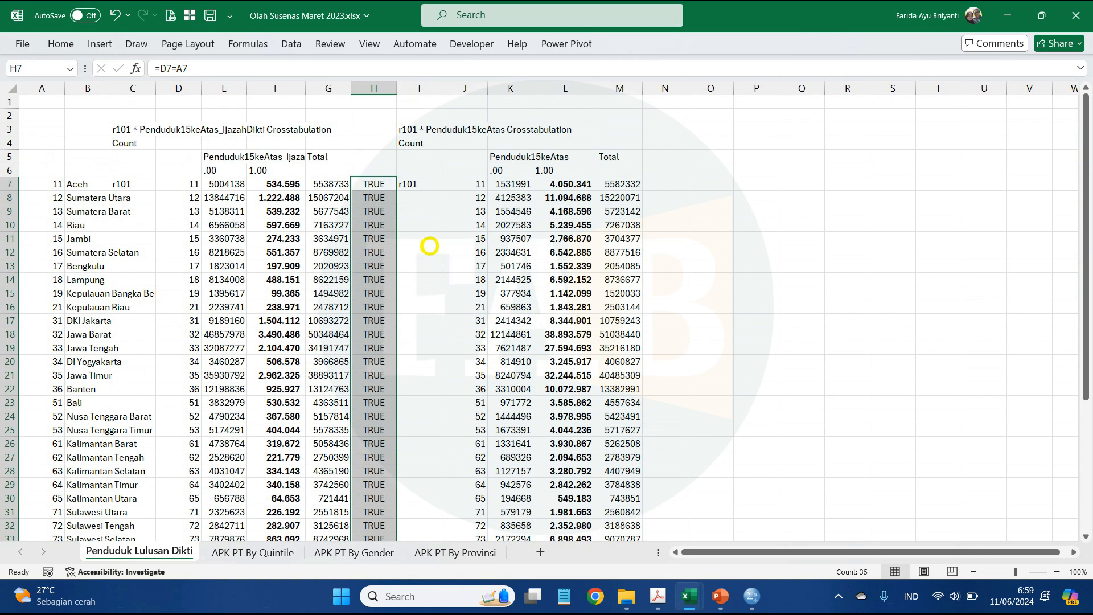
Step: Undo the fill in column H and remove the code comparison formula from H7
key(ctrl+z)
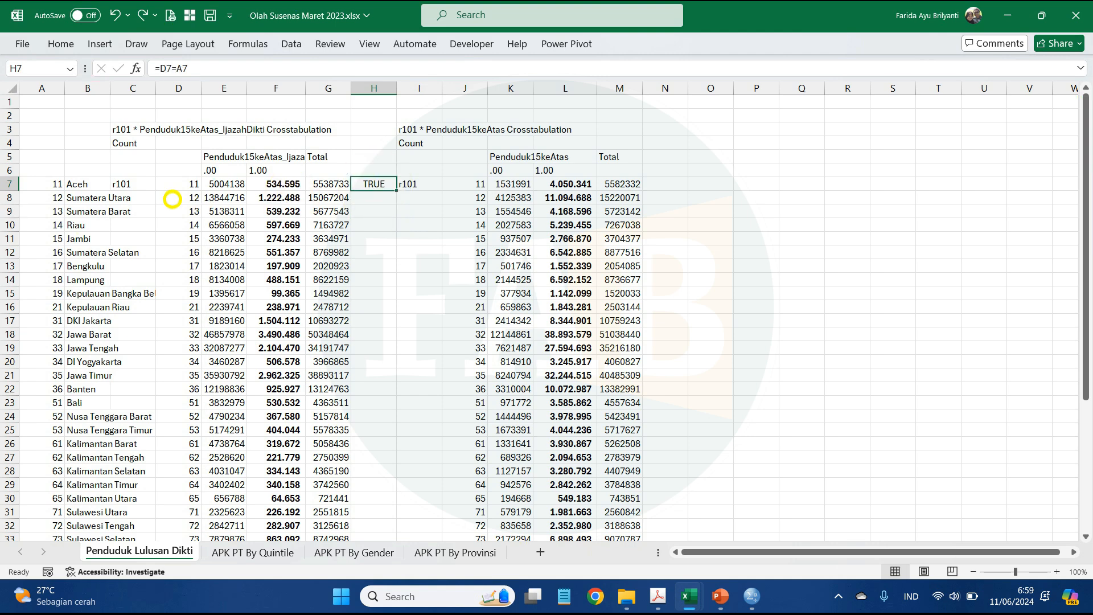
click(185, 182)
click(83, 182)
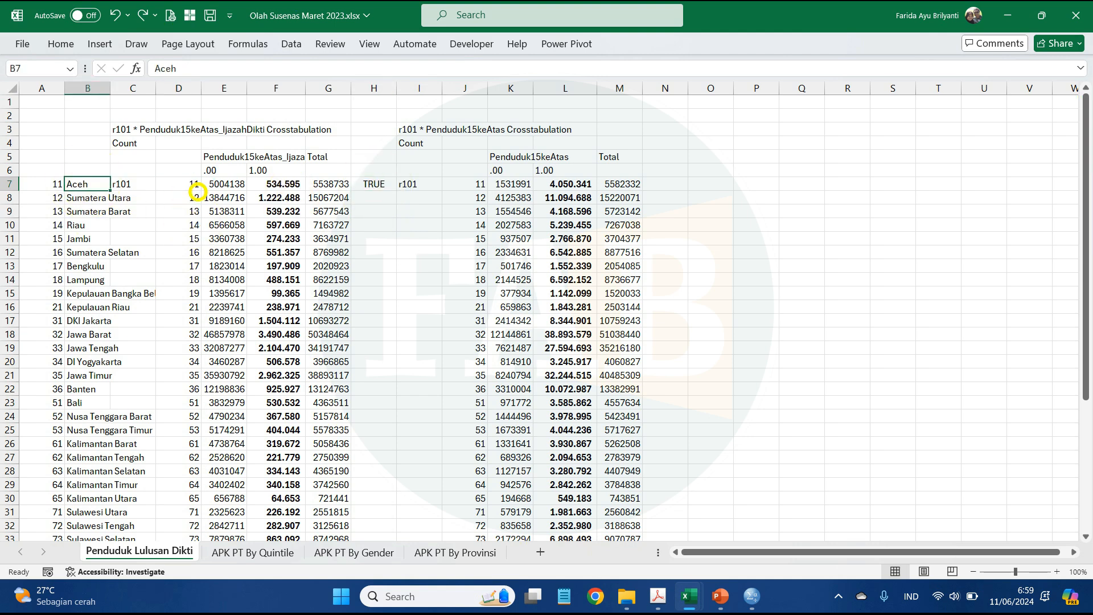
click(380, 183)
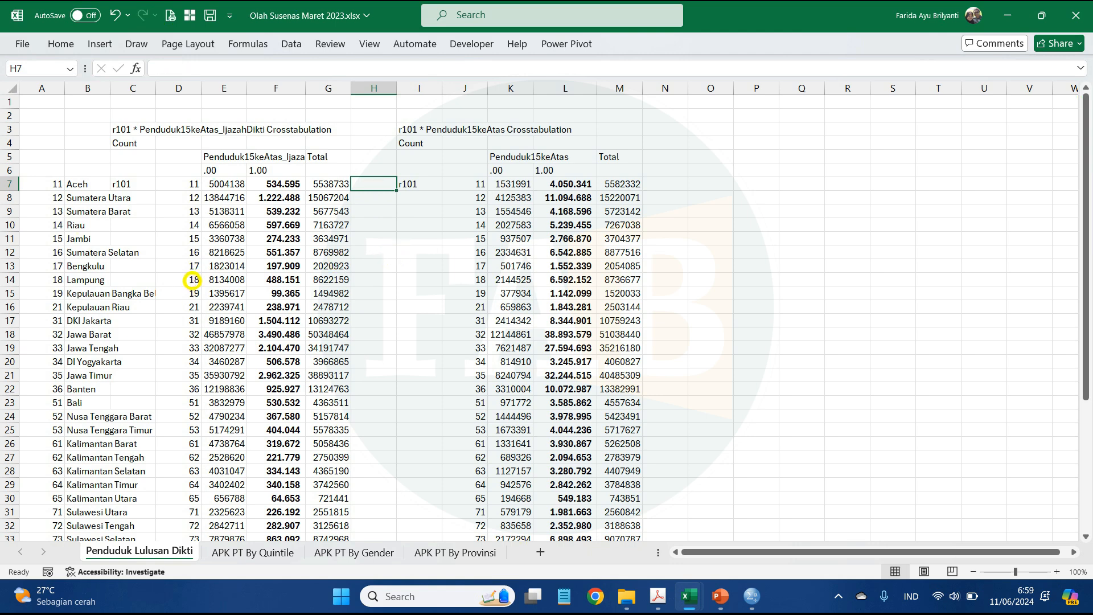
Step: Copy the province names in B7:B40 into column P, starting at P7
scroll(194, 280, down, 1)
scroll(191, 268, up, 1)
click(188, 183)
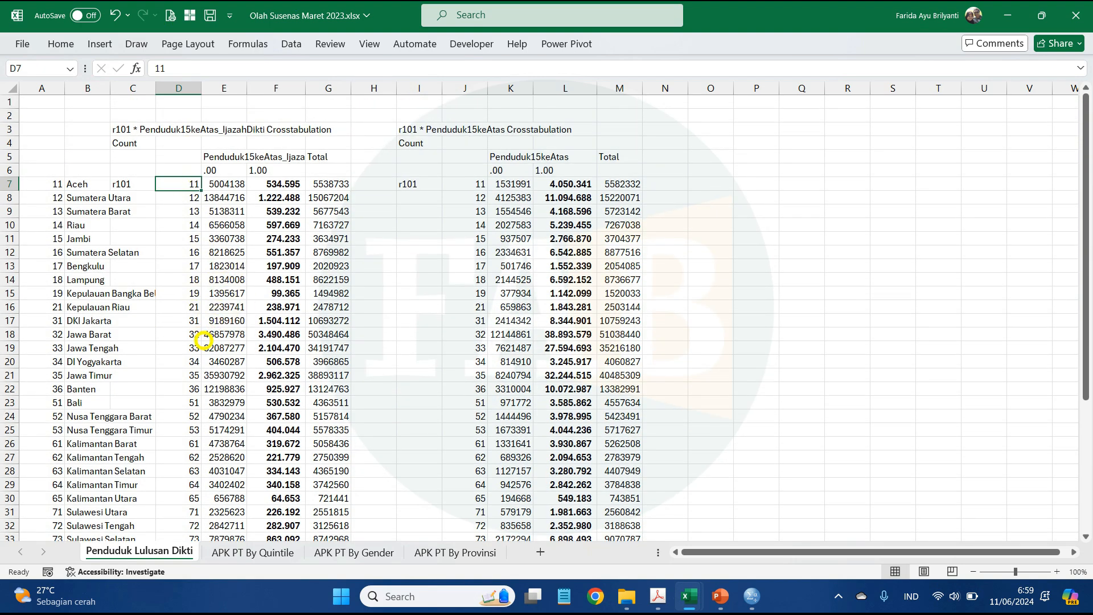
scroll(207, 331, down, 4)
shift+click(186, 474)
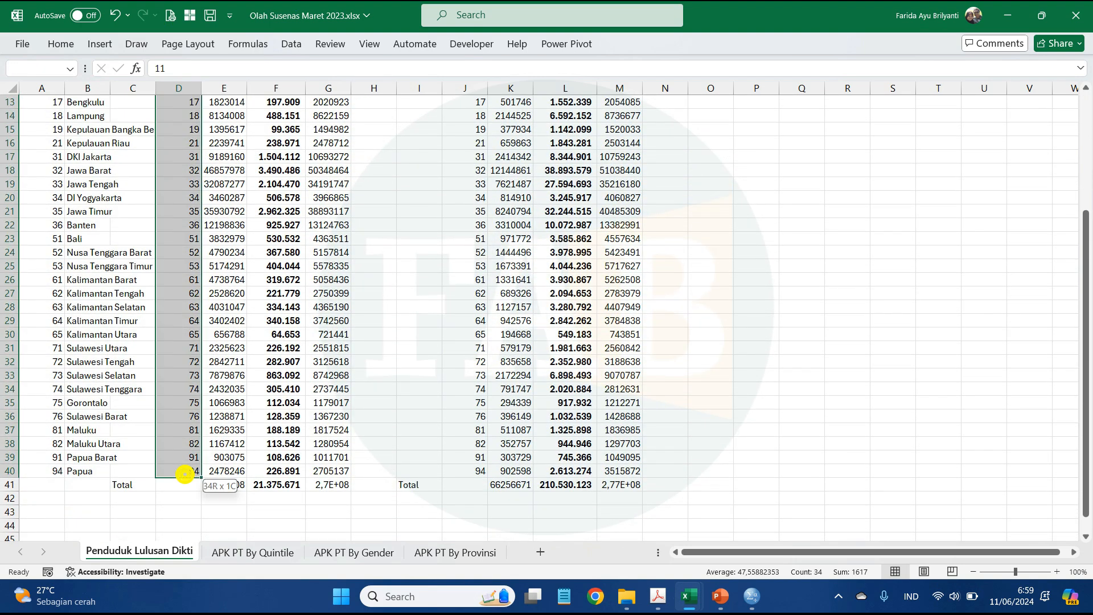
scroll(187, 474, up, 4)
click(83, 183)
drag(82, 184, 98, 426)
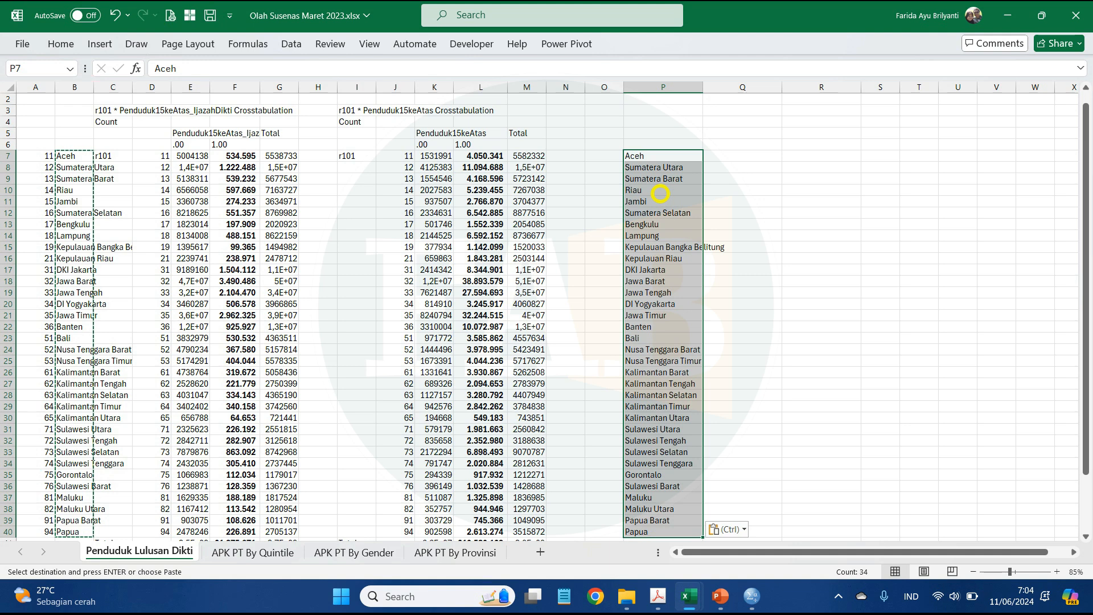
Step: Copy the 1.00 counts of the Penduduk15keAtas_IjazahDikti crosstab in F7:F41 as values into Q7
drag(238, 156, 270, 239)
key(ctrl+shift+Down)
key(ctrl+c)
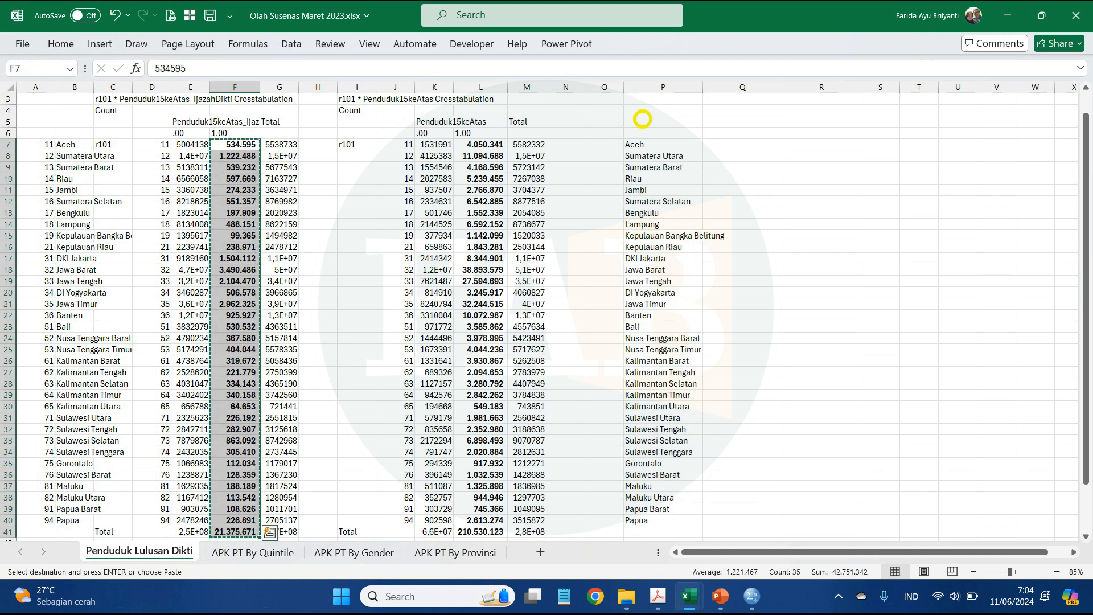
click(739, 144)
key(ctrl+shift+v)
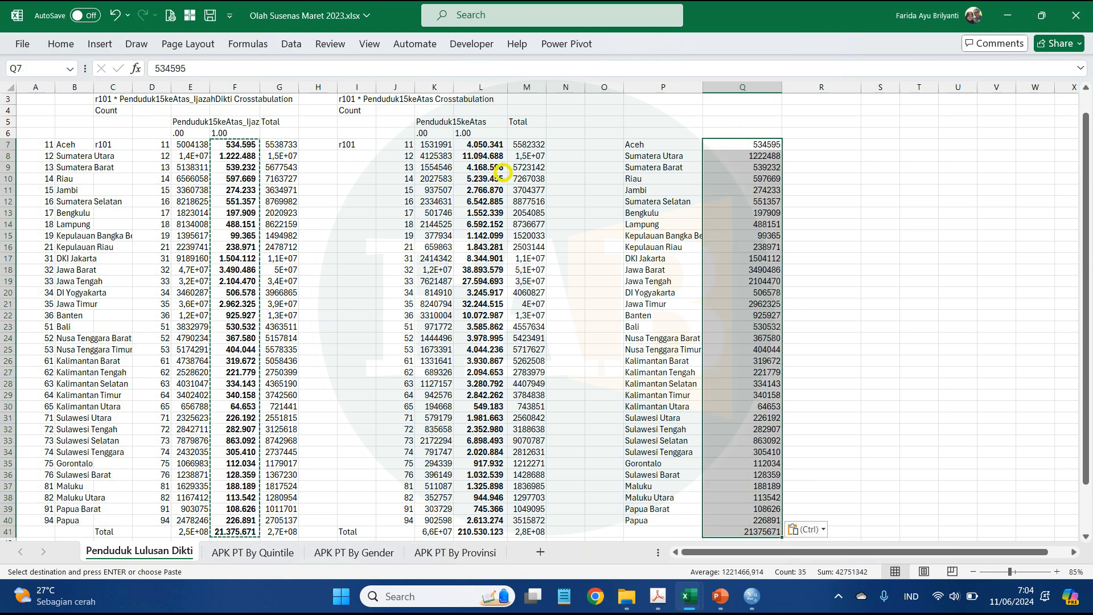
Step: Copy the 1.00 counts of the Penduduk15keAtas crosstab in L7:L41 as values into R7
click(484, 144)
key(ctrl+shift+Down)
key(ctrl+c)
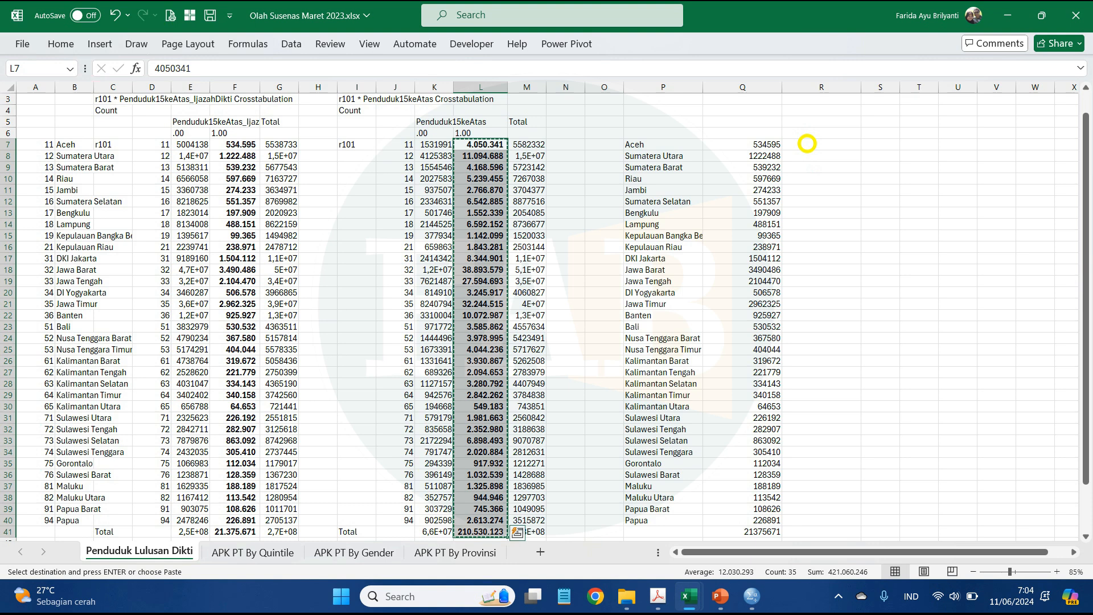
click(820, 146)
key(ctrl+shift+v)
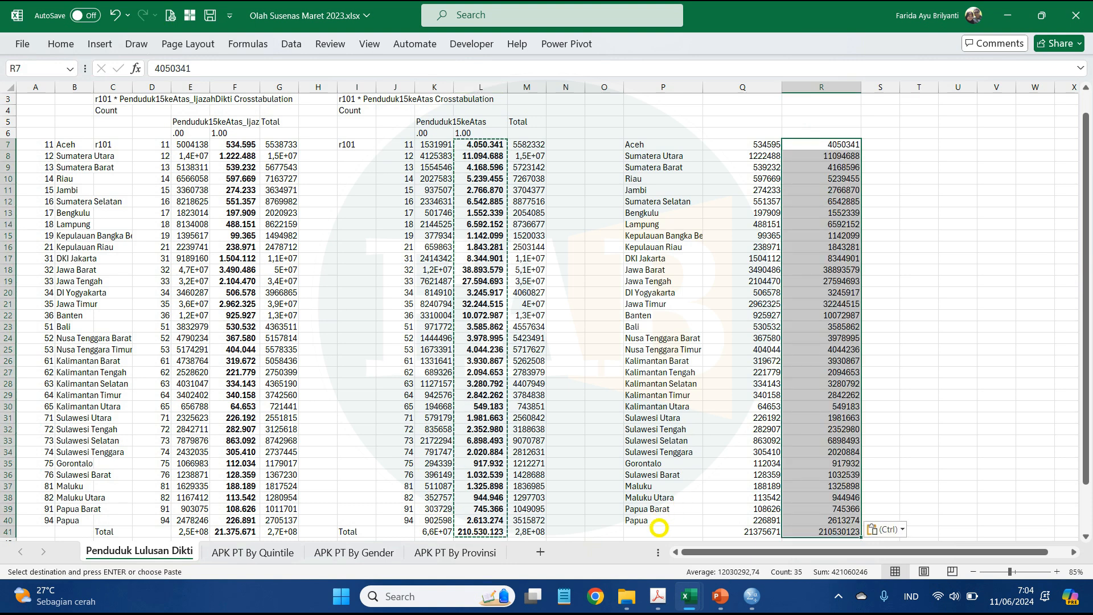
Step: Label the total row of the new table Nasional in P41
click(659, 532)
text(Nasio)
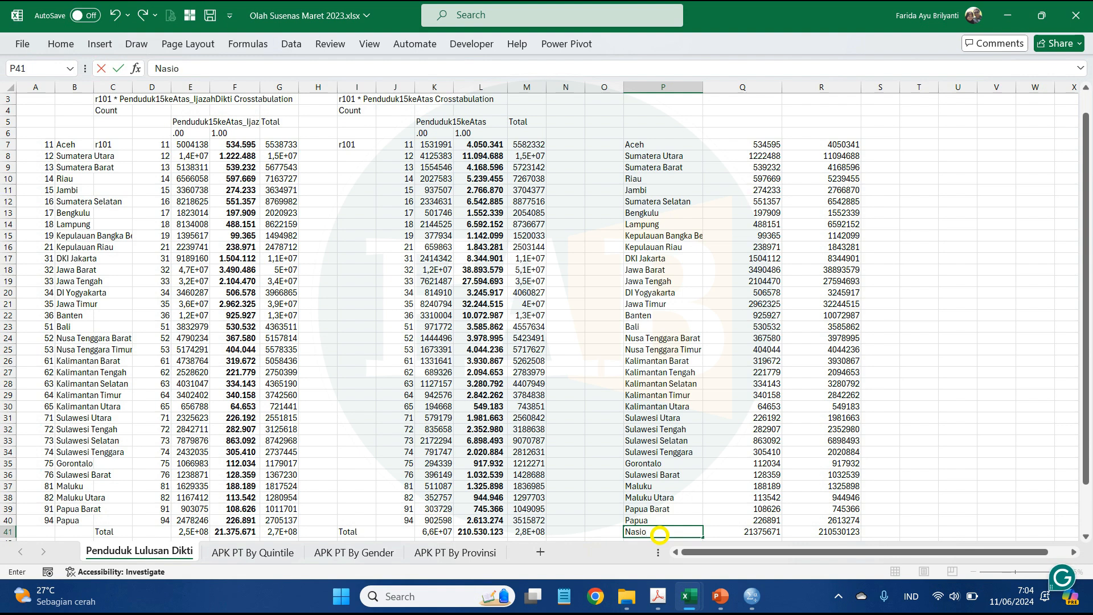
text(nal)
Step: Enter the headers Provinsi, Penduduk 15+ Ijazah Dikti, Penduduk 15+ and Persentase in P6:S6
click(670, 131)
text(Provinsi)
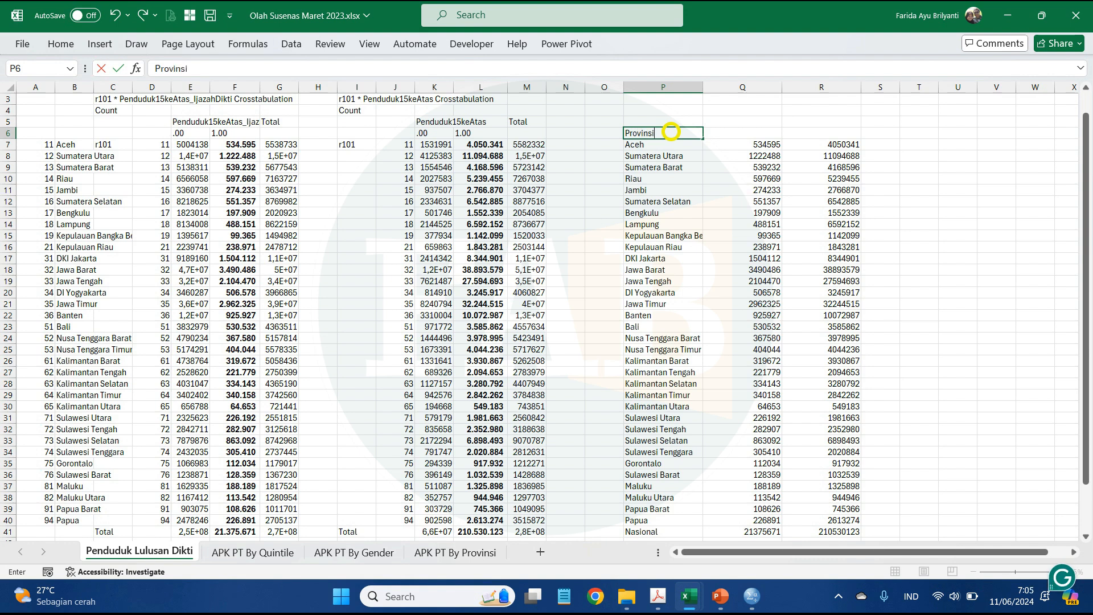
key(Tab)
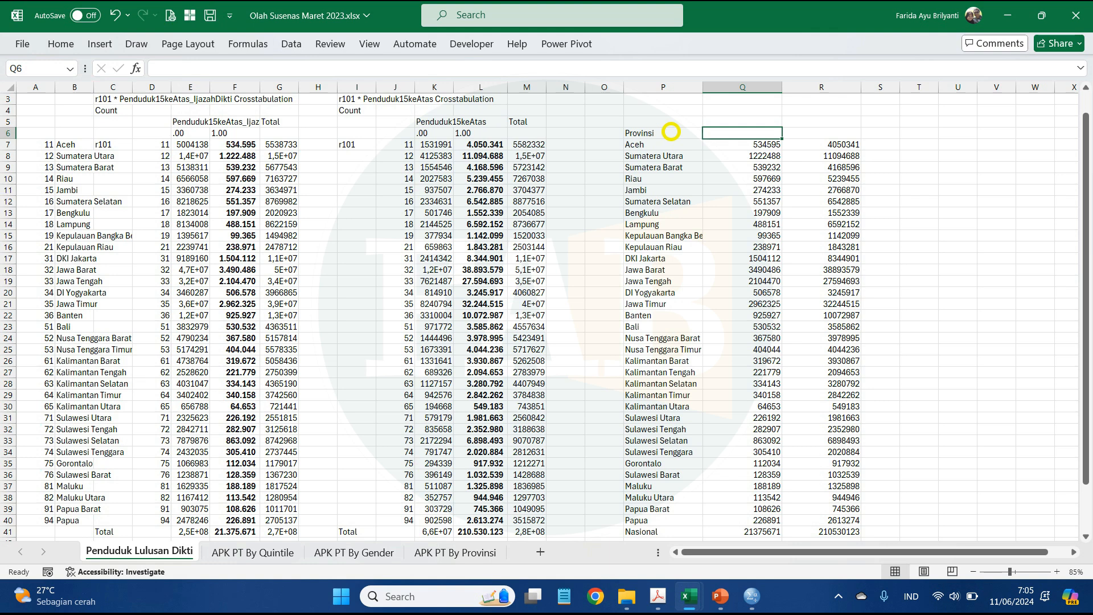
text(Penduduk 15+ Ijazah Dikti)
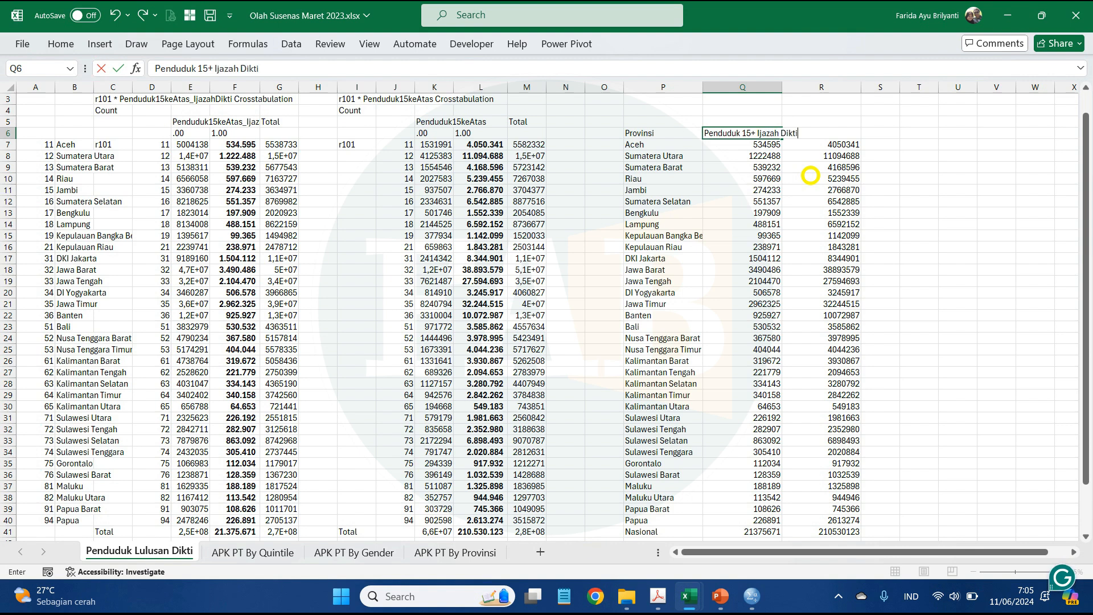
key(Tab)
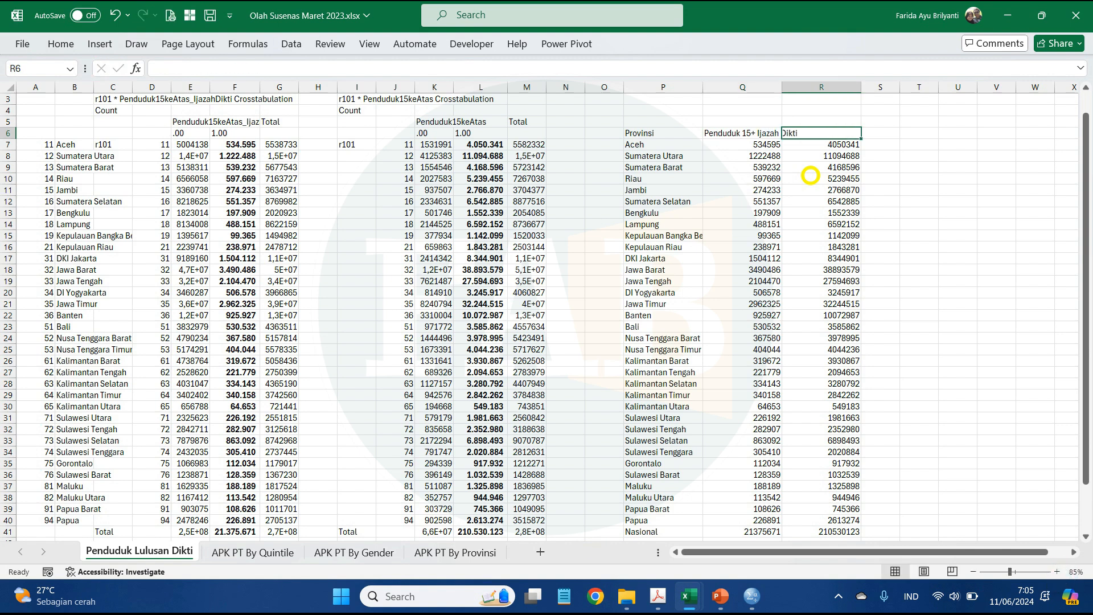
text(Penduduk 15+)
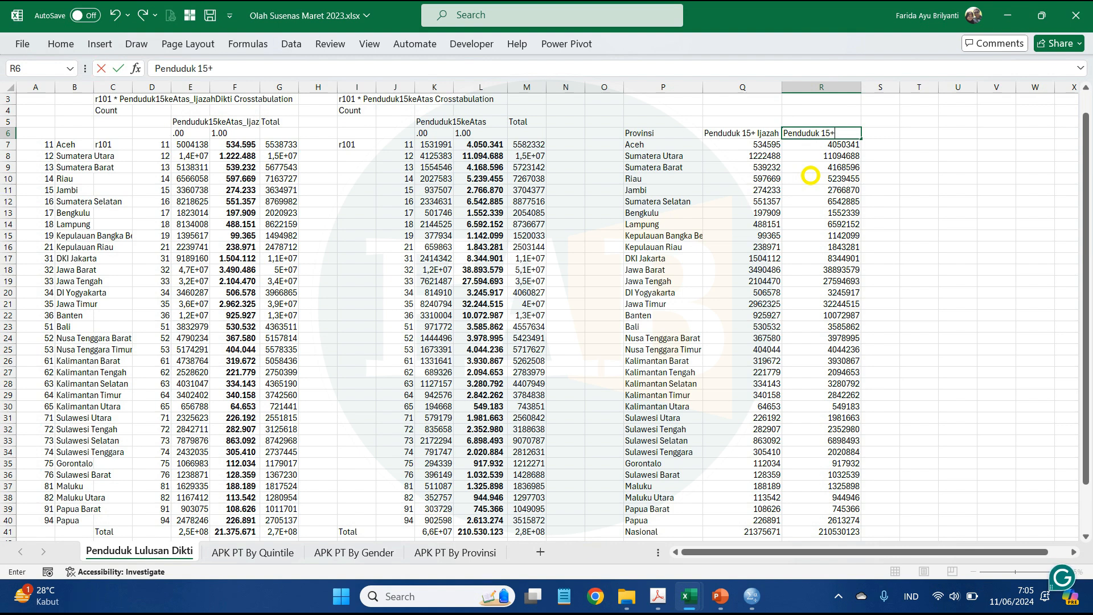
key(Tab)
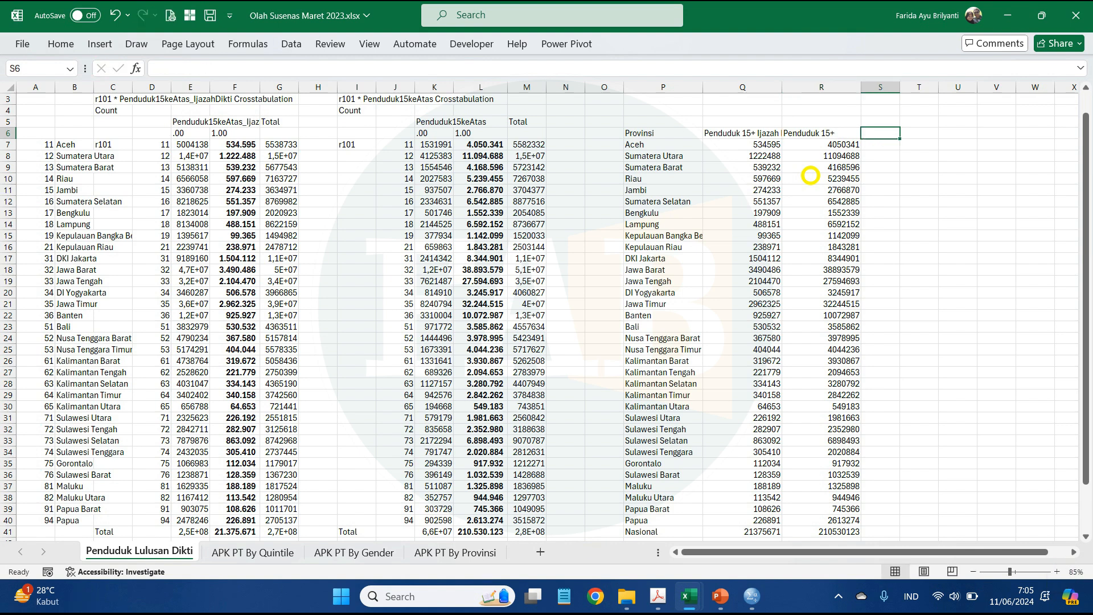
text(Persentase)
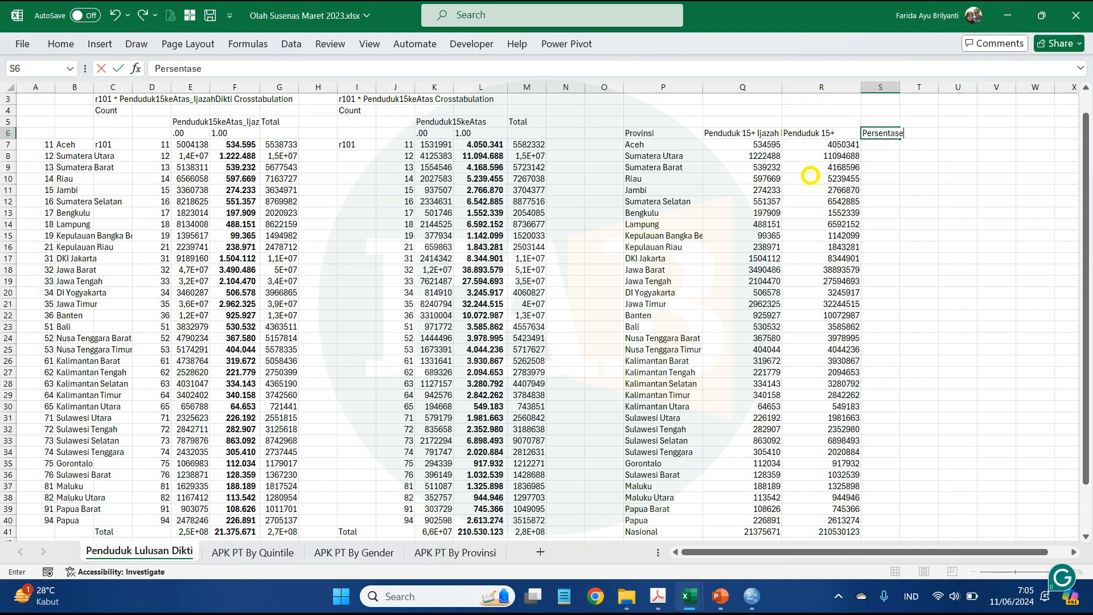
key(Return)
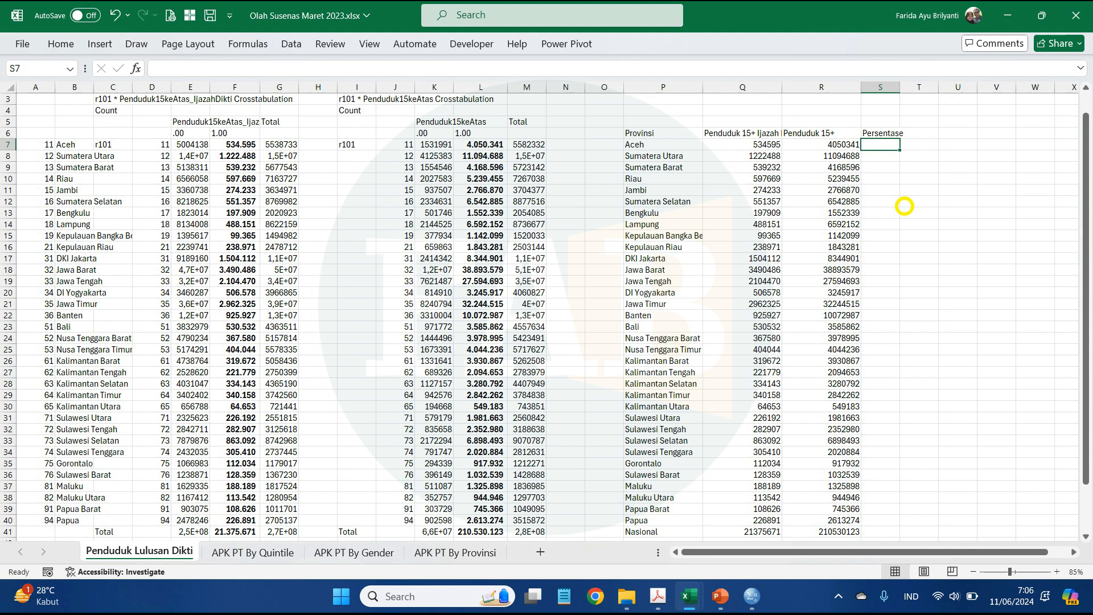
Step: Calculate the graduate percentage in S7 with =(Q7/R7)*100 and fill it down to the Nasional row
text(=()
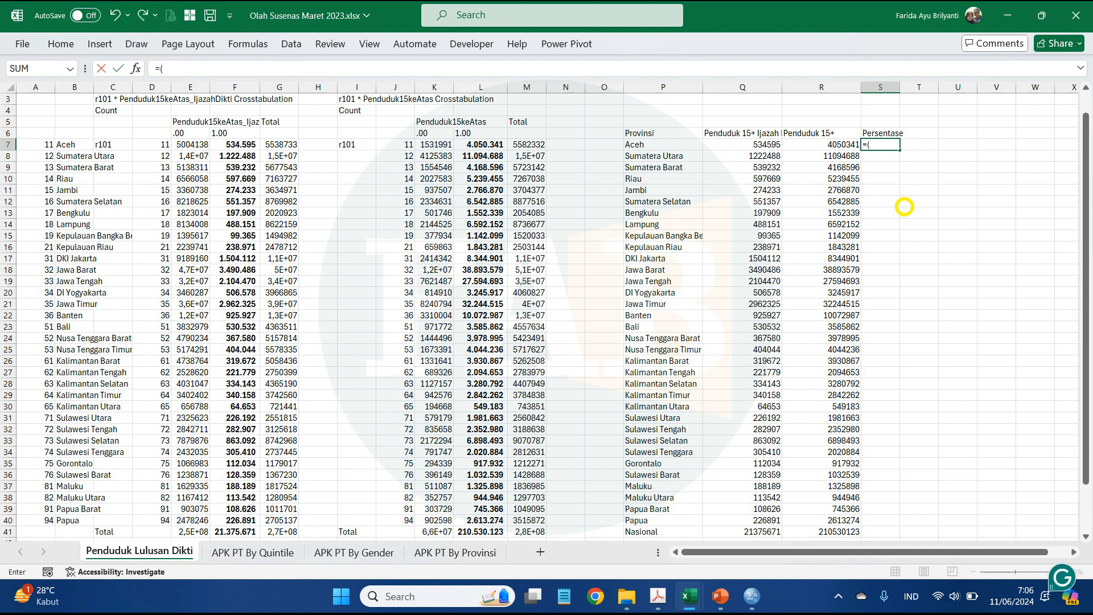
click(766, 144)
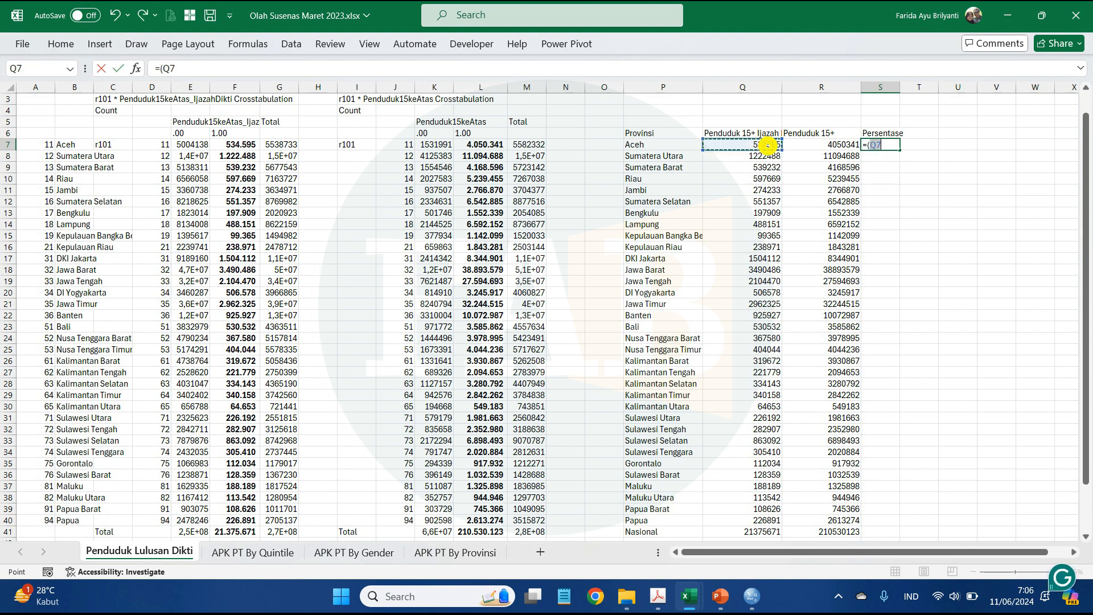
text(/)
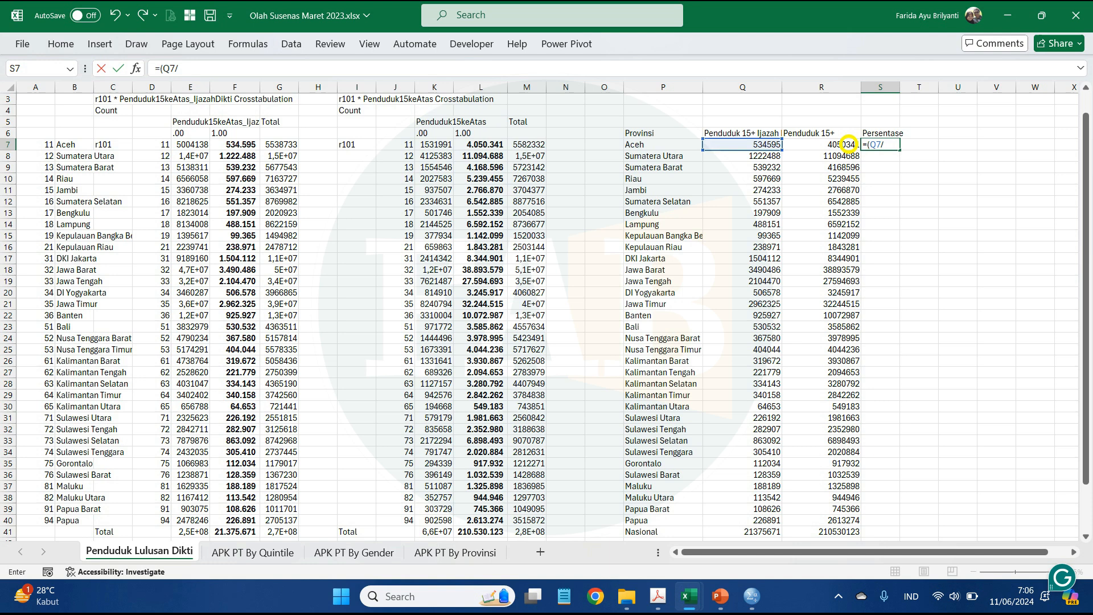
click(848, 144)
text()*10)
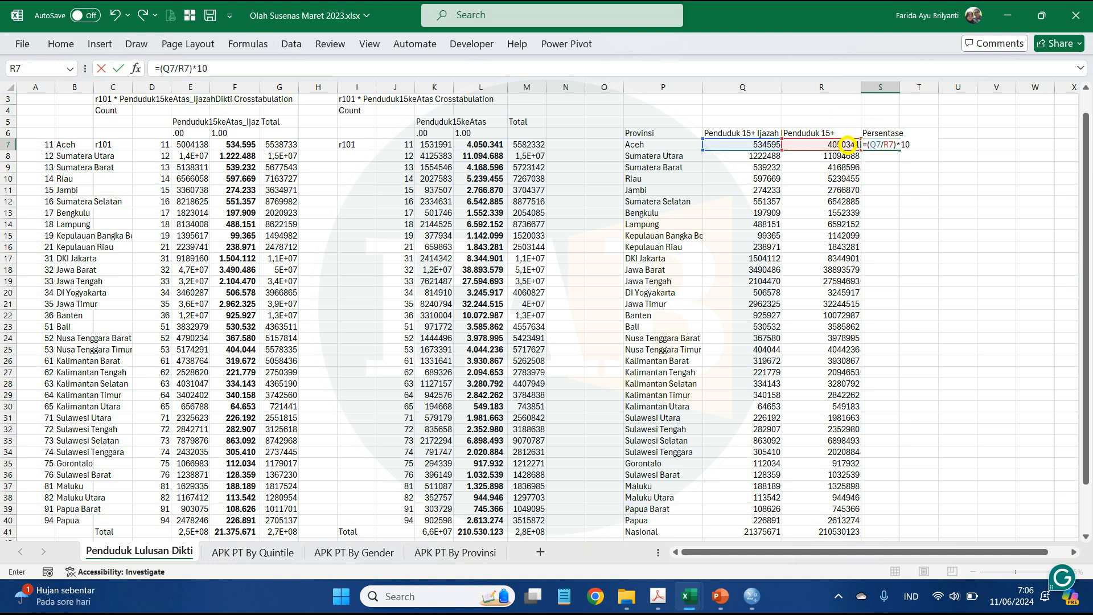
text(0)
key(Return)
click(880, 145)
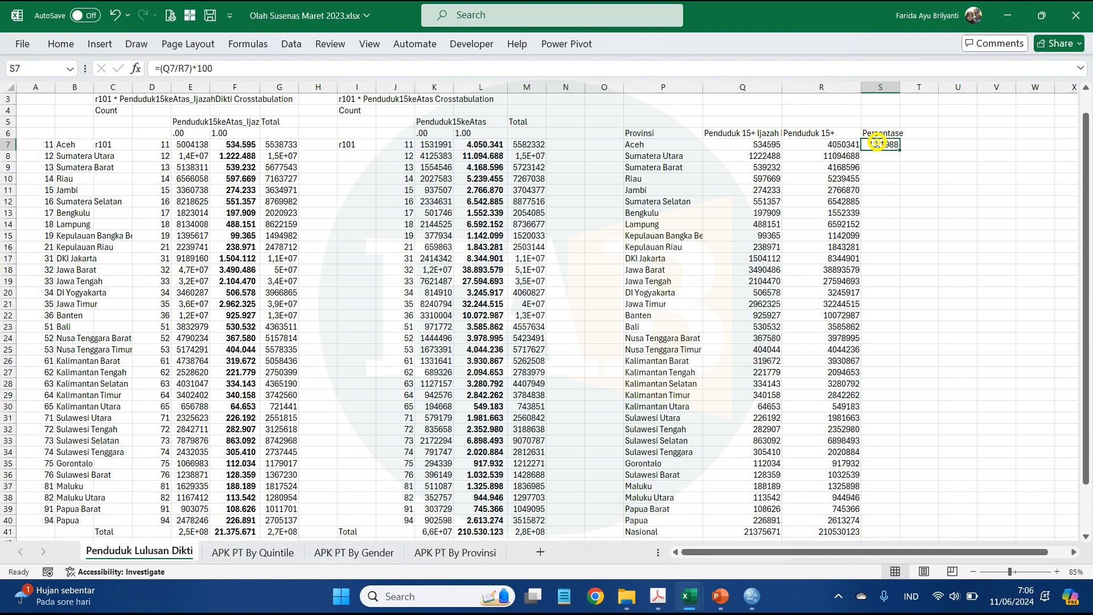
double_click(899, 149)
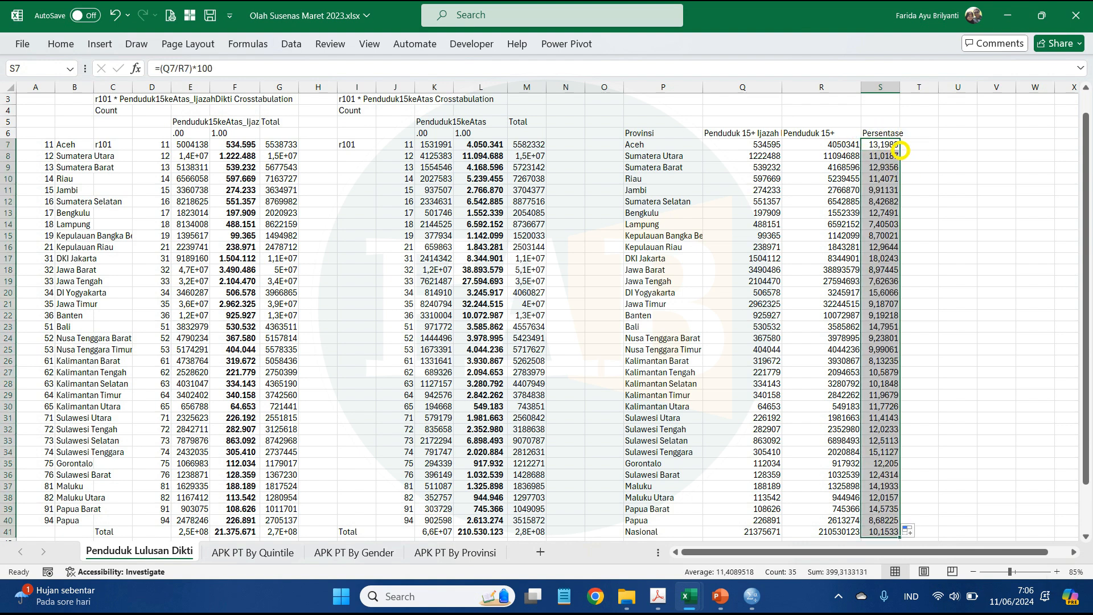
Step: Format the percentages in S7:S41 with comma style, two decimal places and bold
click(59, 44)
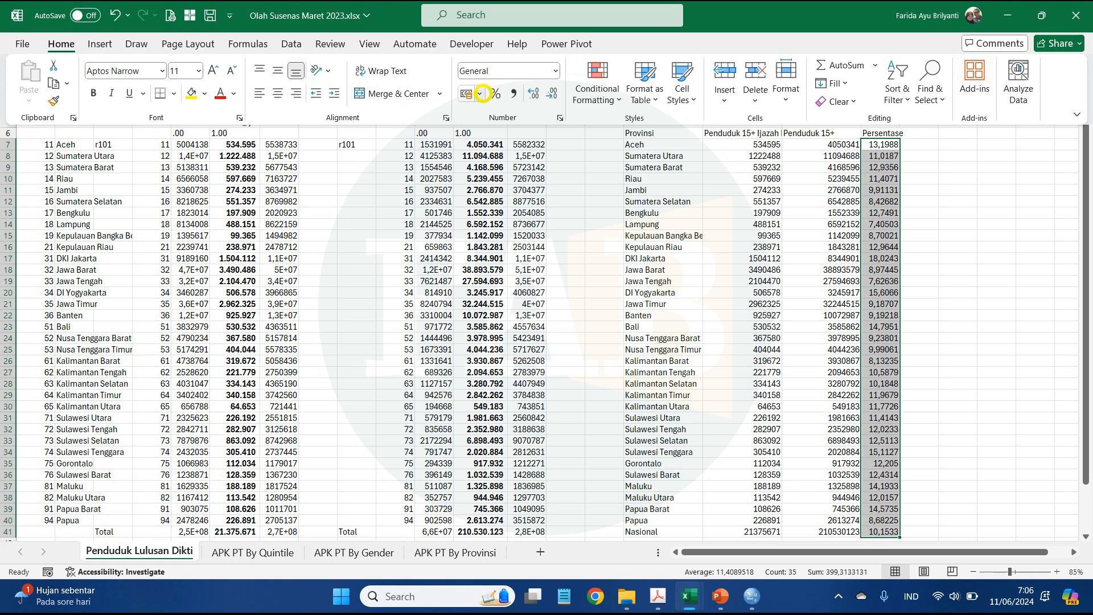
click(512, 95)
click(532, 90)
click(532, 90)
click(94, 92)
Step: Format the population figures in Q7:R41 with comma-style thousands separators and no decimals
click(749, 143)
click(749, 144)
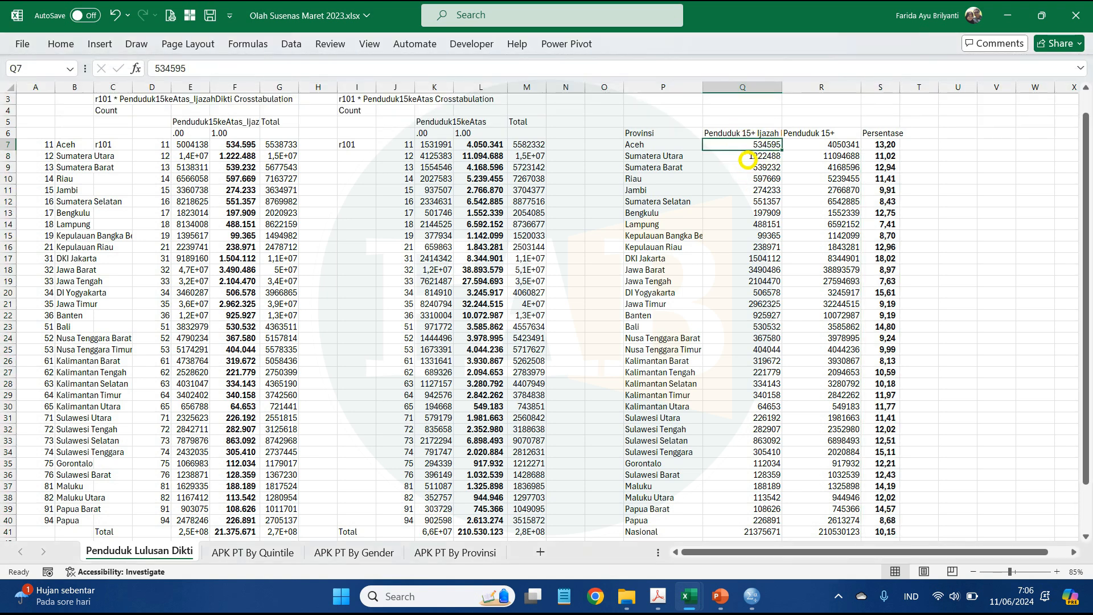
key(shift+Right)
key(ctrl+shift+Down)
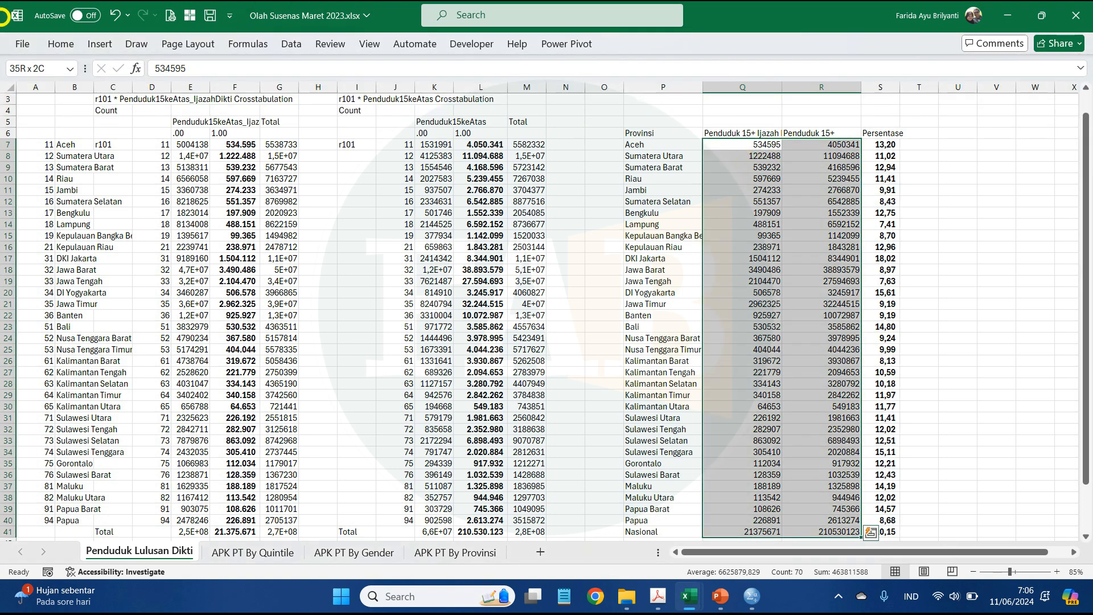
click(58, 43)
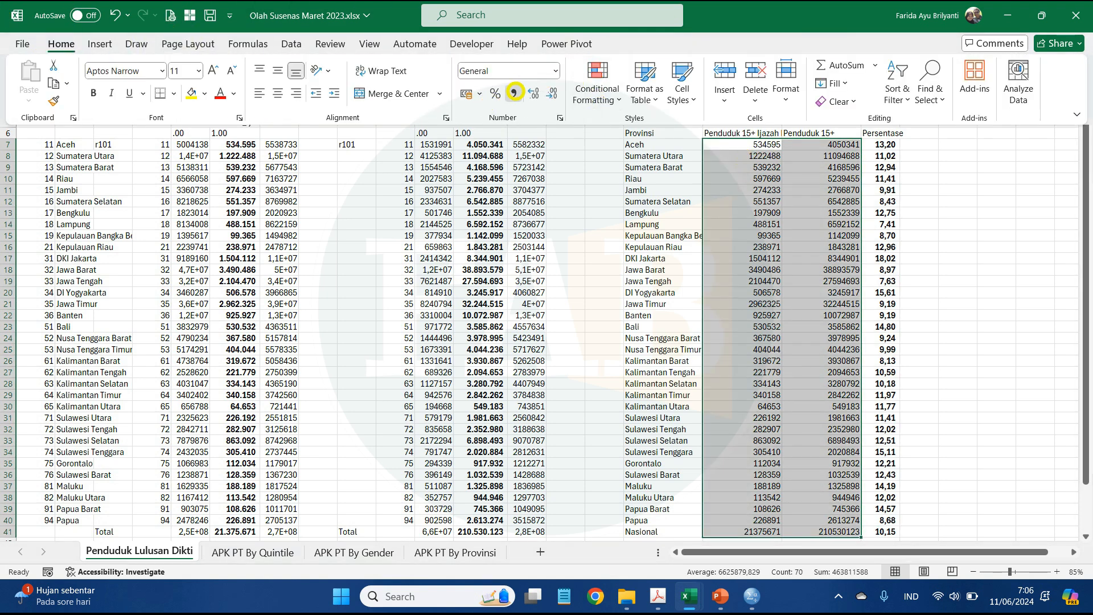
click(514, 92)
click(933, 146)
click(934, 145)
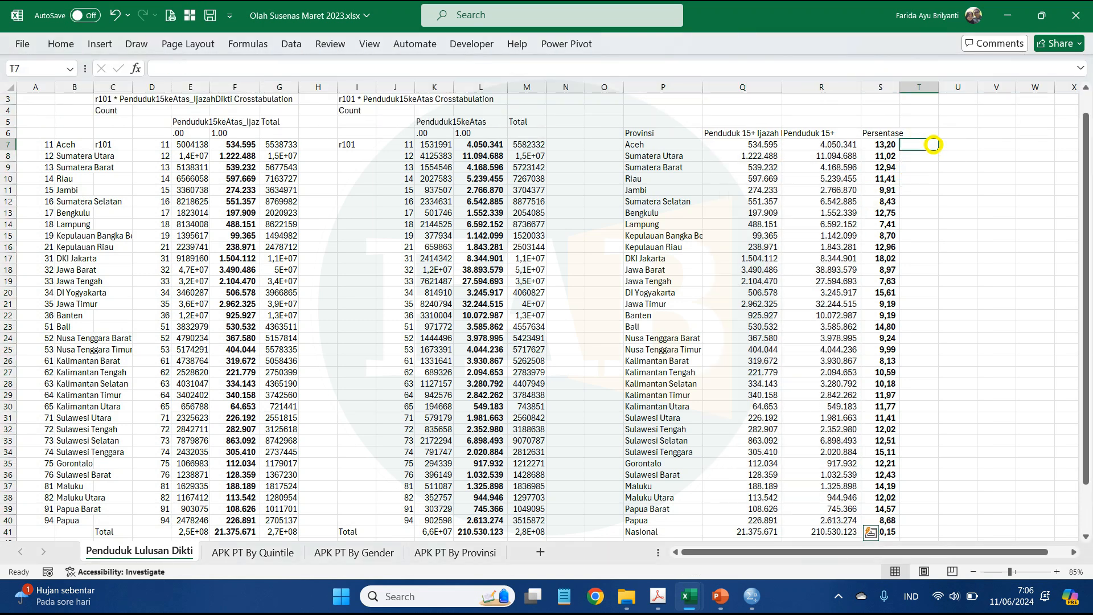
Step: Make the header row P6:S6 of the new table bold
key(Right)
key(Right)
key(Left)
key(Left)
key(Left)
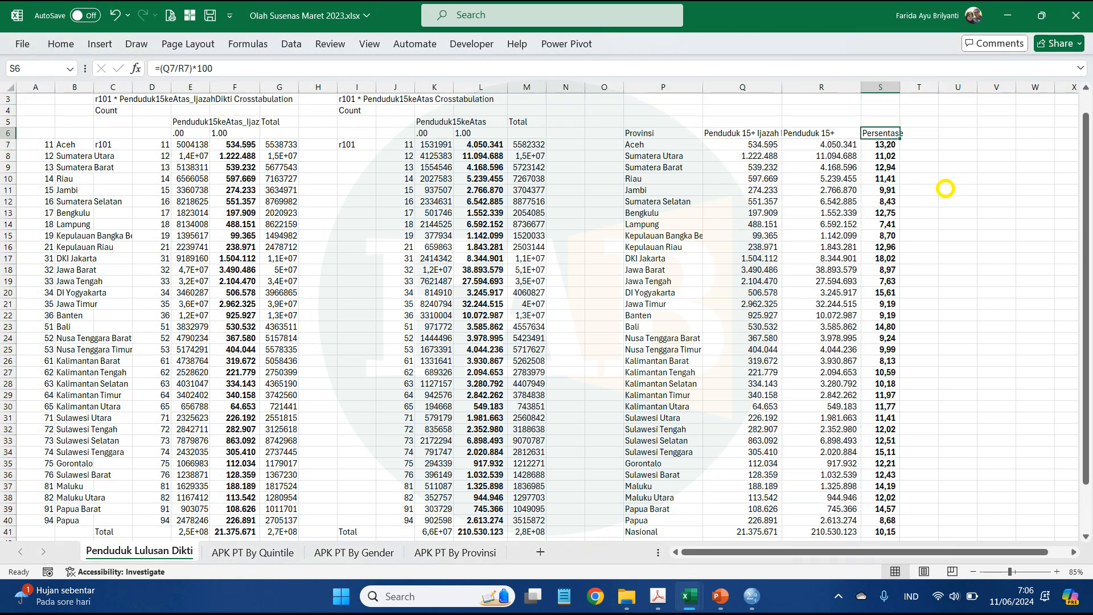
key(Up)
key(ctrl+shift+Left)
key(ctrl+b)
key(Right)
key(Right)
key(Right)
key(Right)
key(Right)
key(Right)
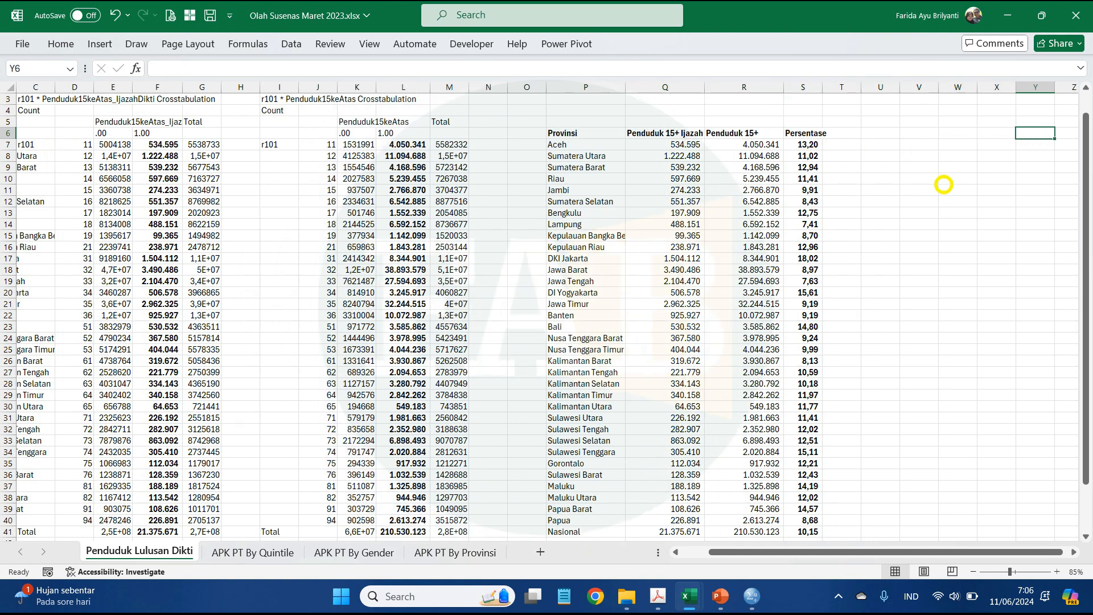
scroll(943, 184, down, 1)
drag(1085, 187, 1085, 169)
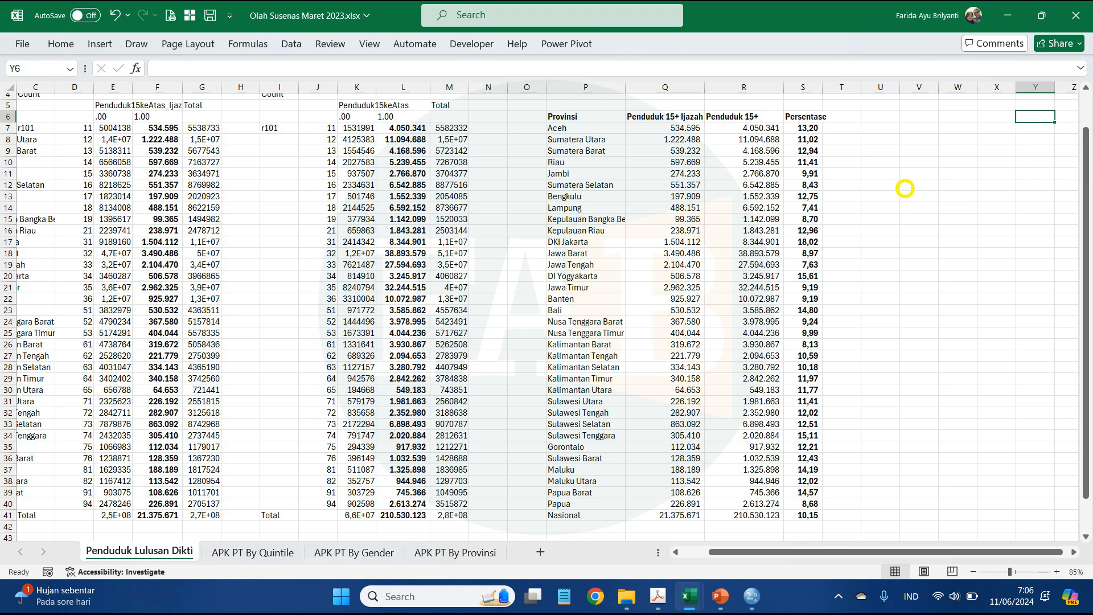
Step: Copy the province names with the Nasional row from P7:P41 into column U starting at U7
click(578, 136)
key(Up)
key(ctrl+shift+Down)
key(ctrl+c)
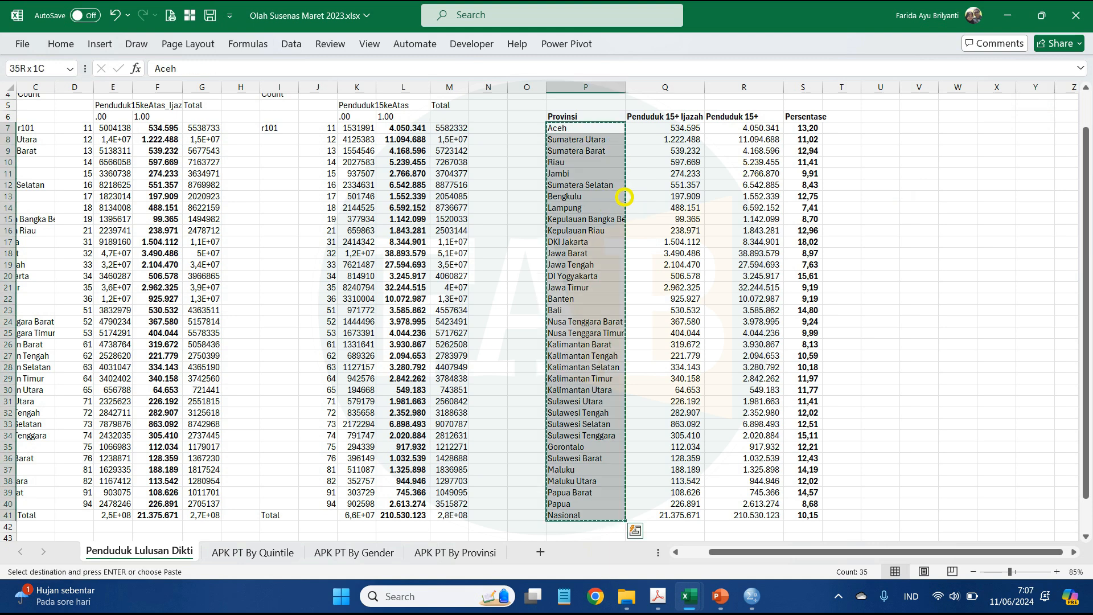
key(Right)
key(Right)
key(Right)
key(Right)
key(Right)
key(ctrl+shift+Down)
key(ctrl+v)
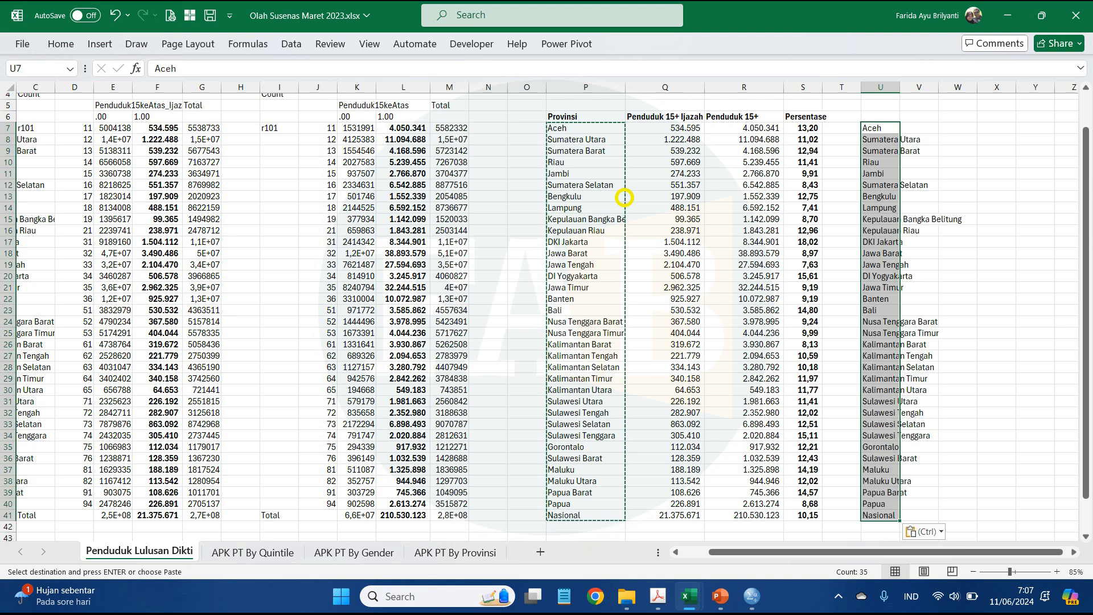
Step: Copy the percentages in S7:S41 and paste them as values only into column V starting at V7
key(Left)
key(Left)
key(ctrl+shift+Down)
key(ctrl+c)
key(Right)
key(Right)
key(Right)
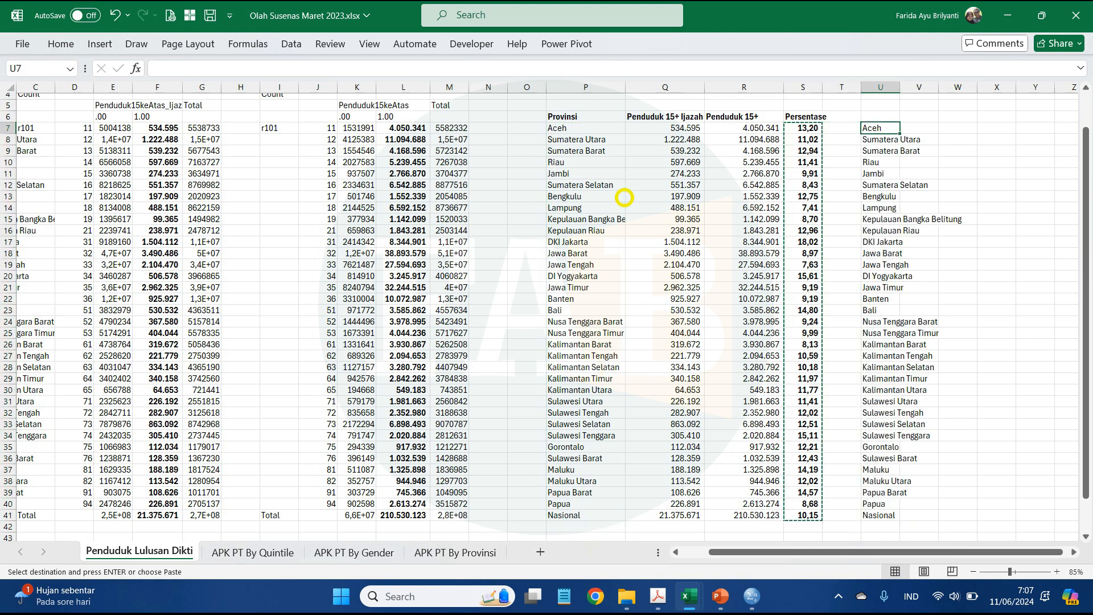
key(ctrl+shift+v)
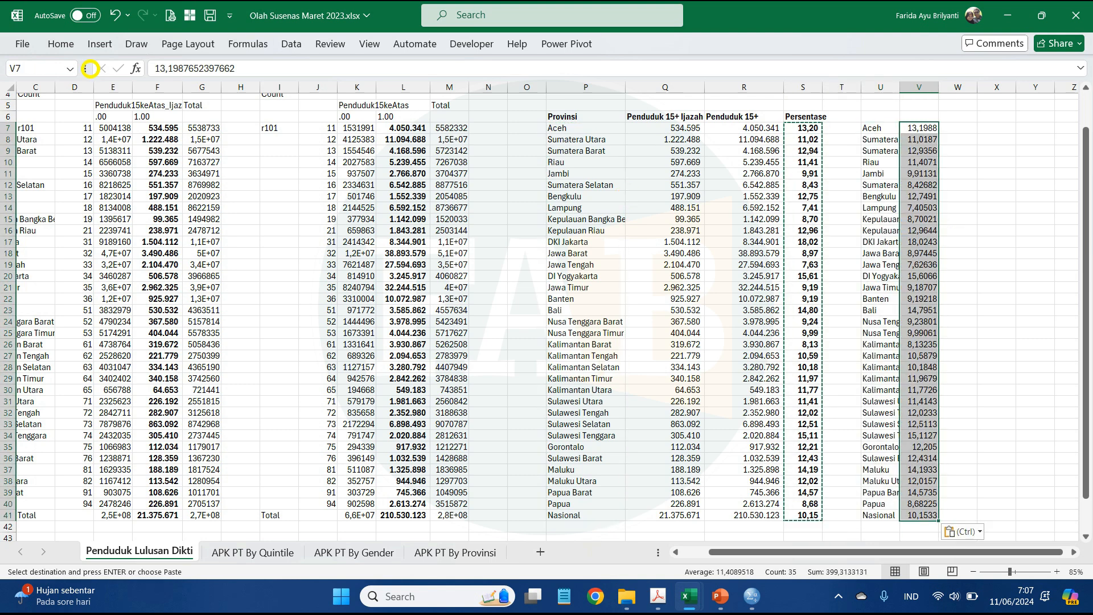
Step: Format the pasted percentages in V7:V41 with comma style and two decimal places
click(59, 43)
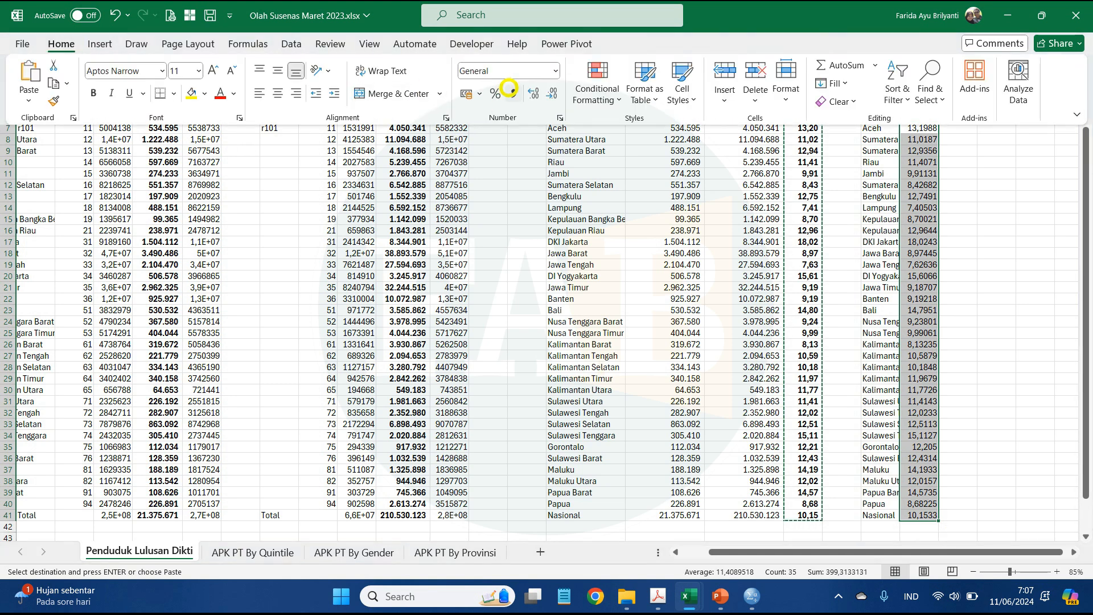
click(514, 92)
click(533, 92)
click(533, 93)
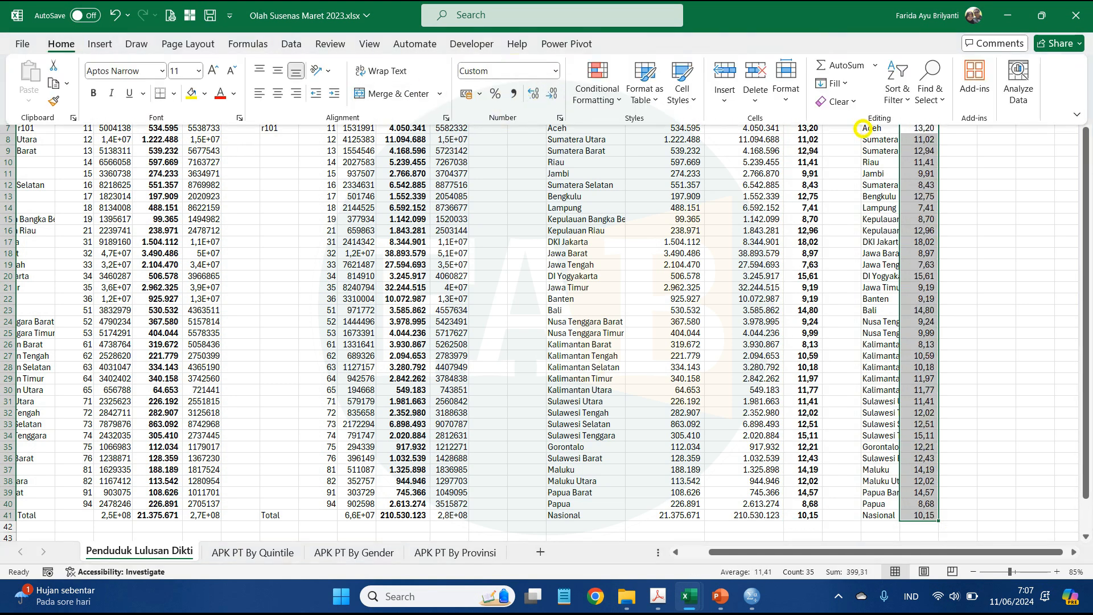
Step: Sort the range U7:V41 by the cell values of column V from smallest to largest, treating it as having no headers
click(883, 132)
click(885, 126)
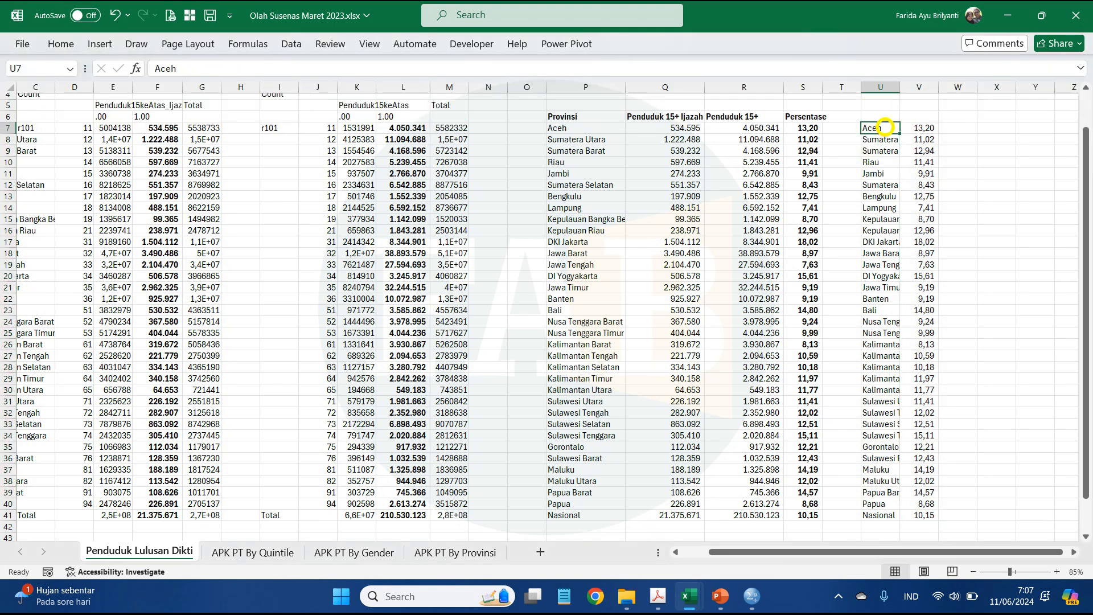
key(shift+Right)
key(ctrl+shift+Down)
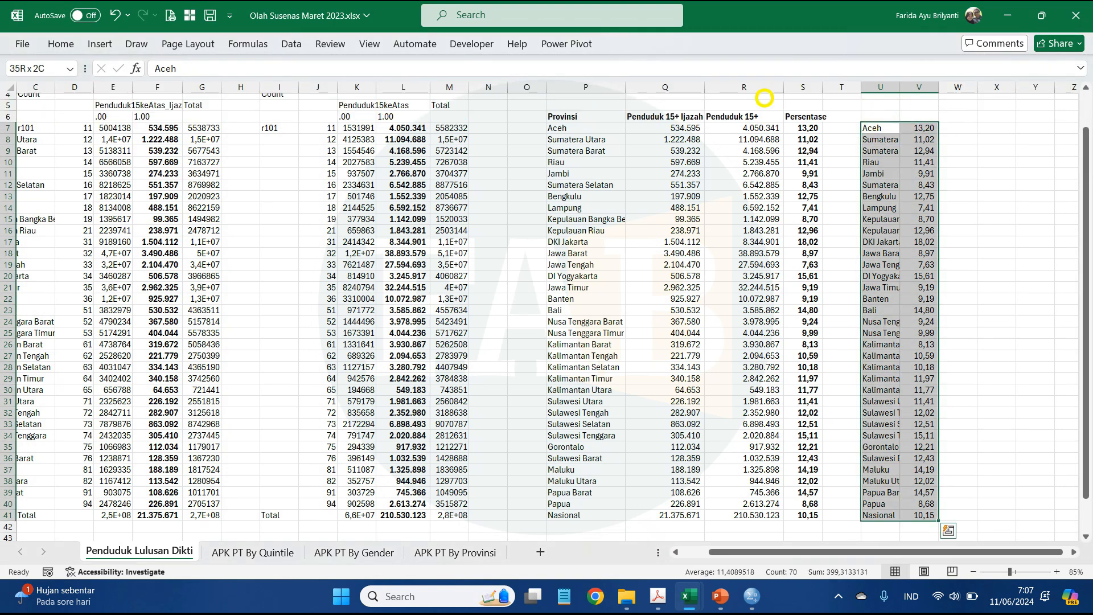
click(59, 44)
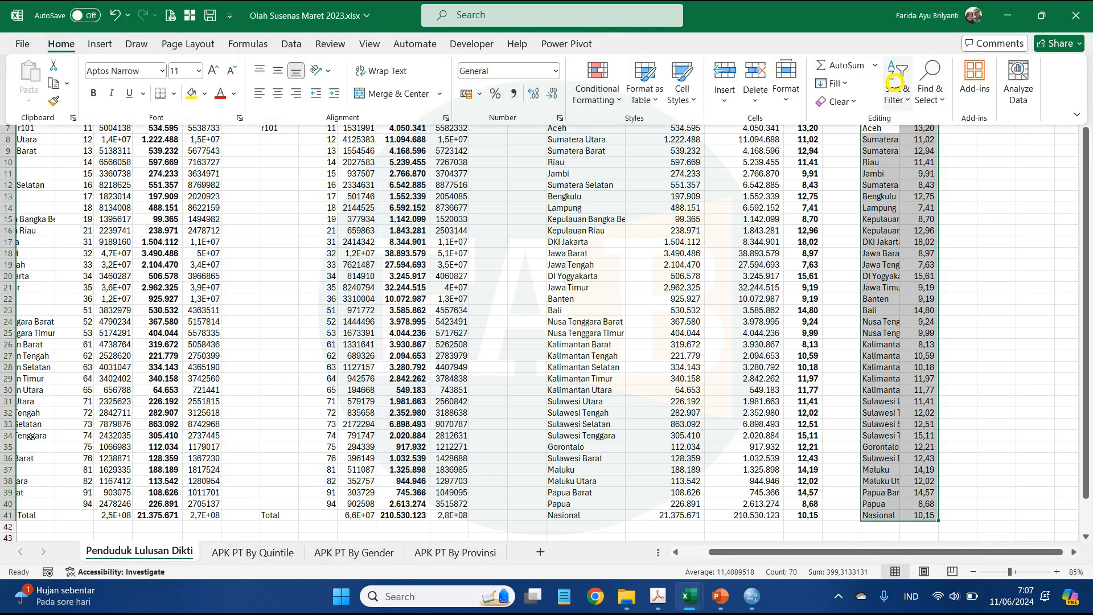
click(898, 85)
click(934, 163)
click(534, 320)
click(510, 341)
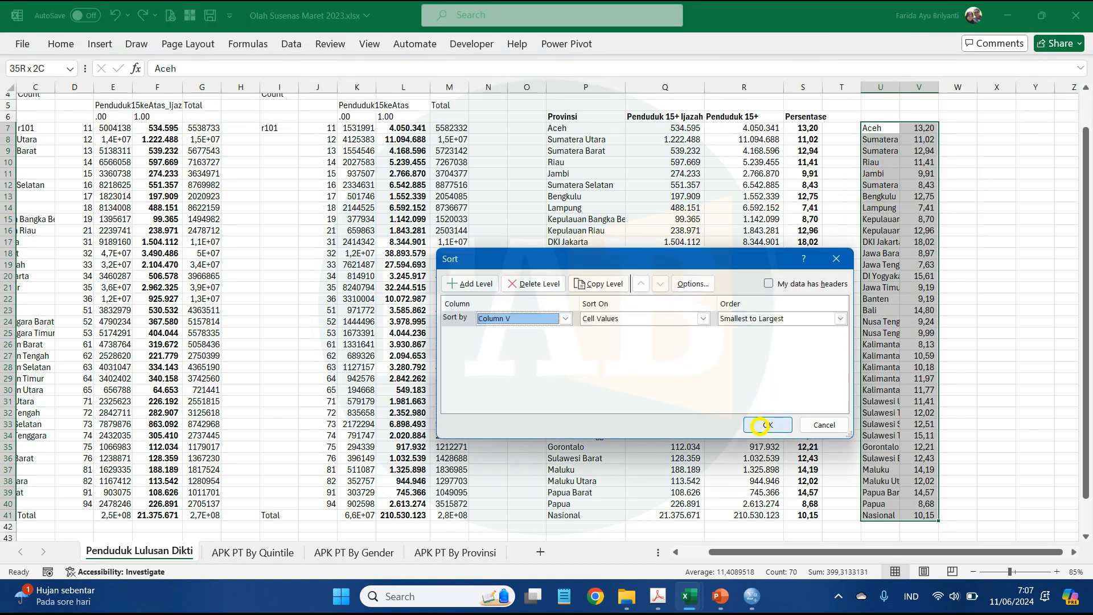
click(767, 424)
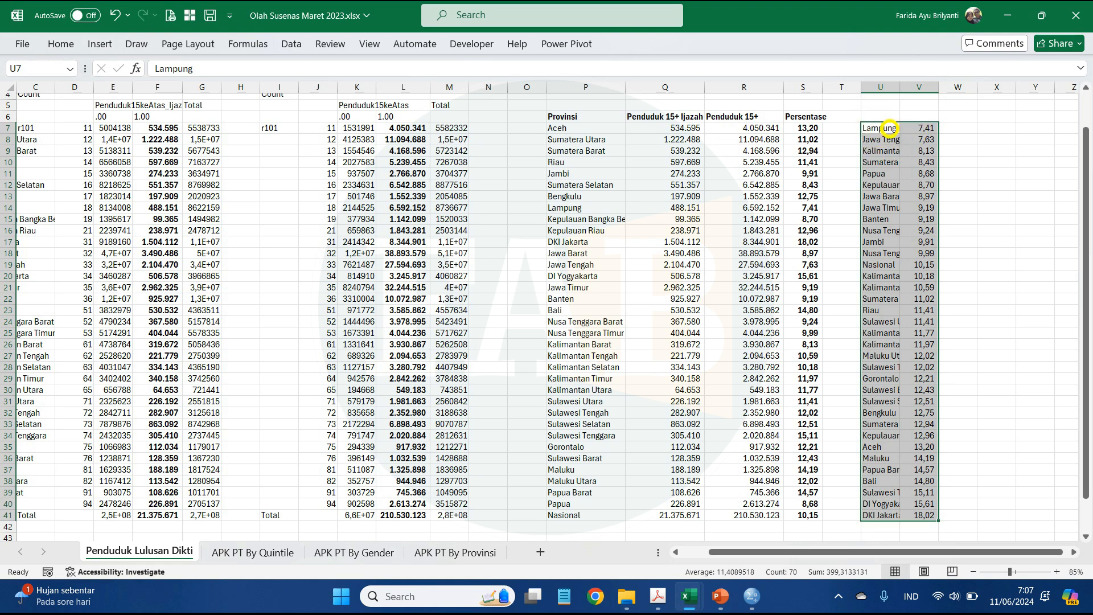
Step: Autofit column U to the province names and bold the Nasional row in U19:V19
click(889, 127)
double_click(900, 89)
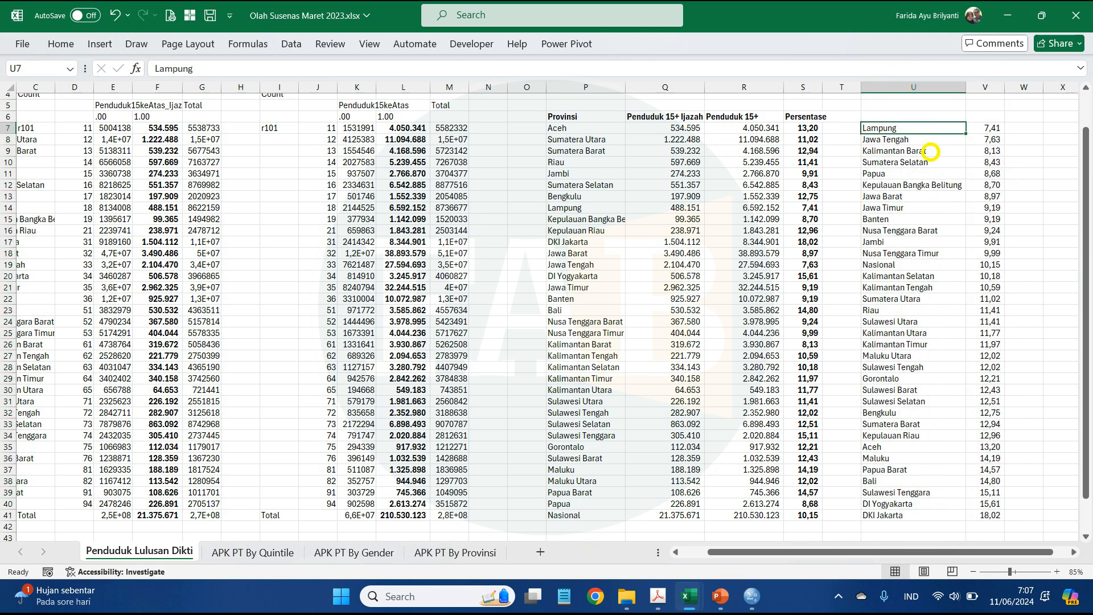
click(946, 515)
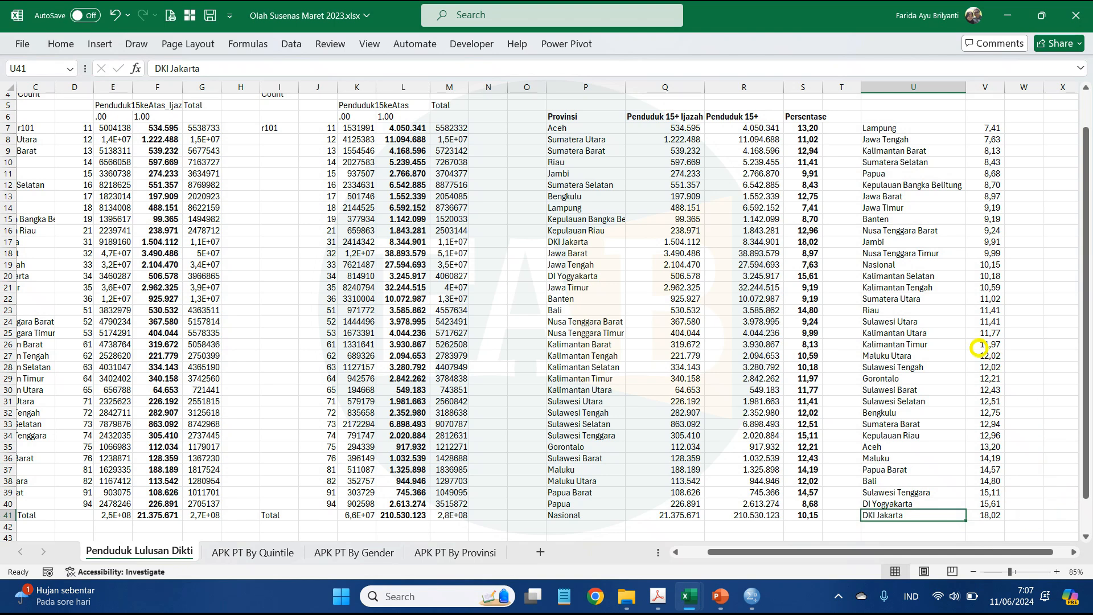
drag(911, 265, 989, 266)
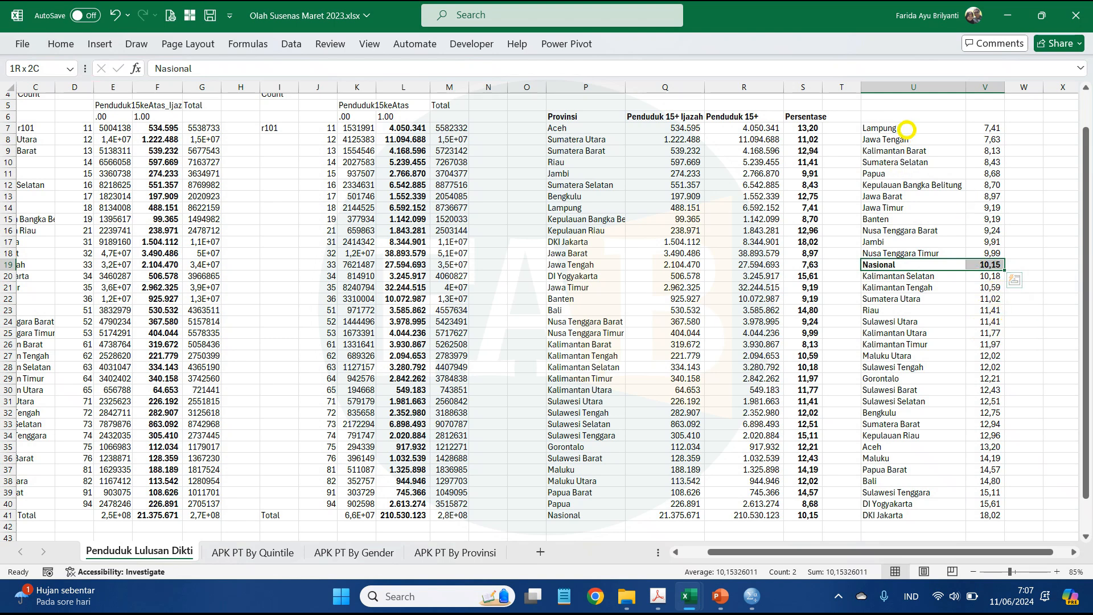
Step: Insert a clustered bar chart of U7:V41, place it beside the sorted list and stretch it down to about row 41
click(907, 127)
key(shift+Right)
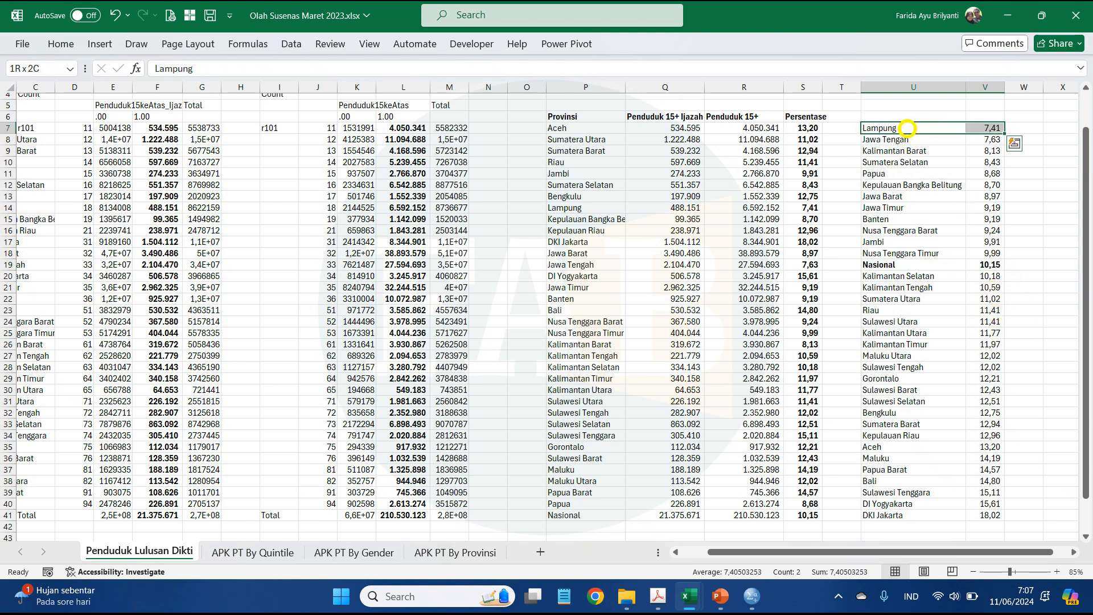
scroll(1072, 545, right, 6)
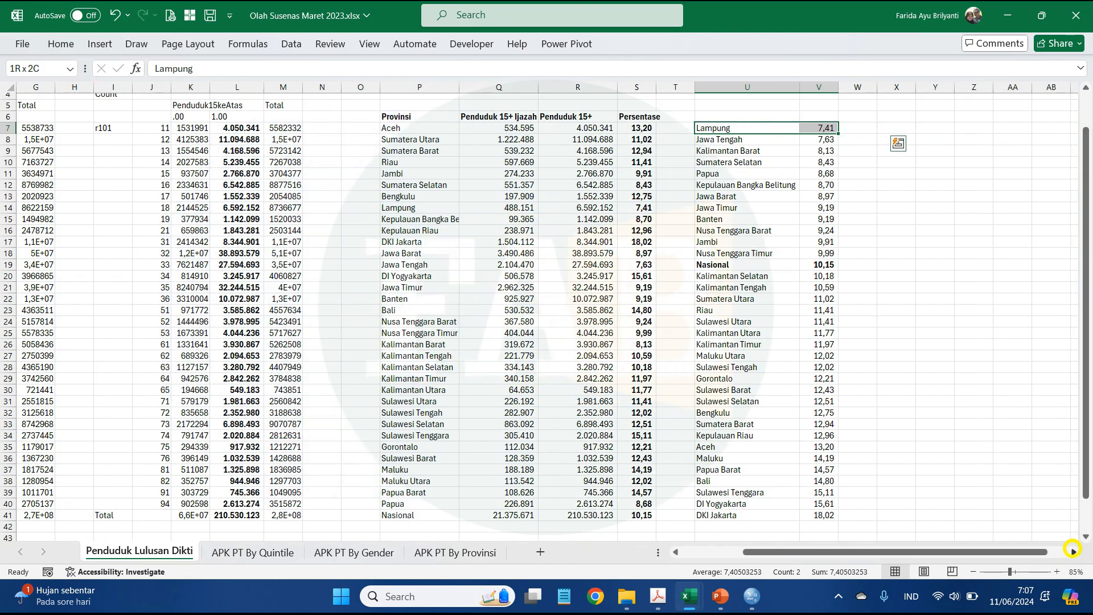
shift+click(744, 515)
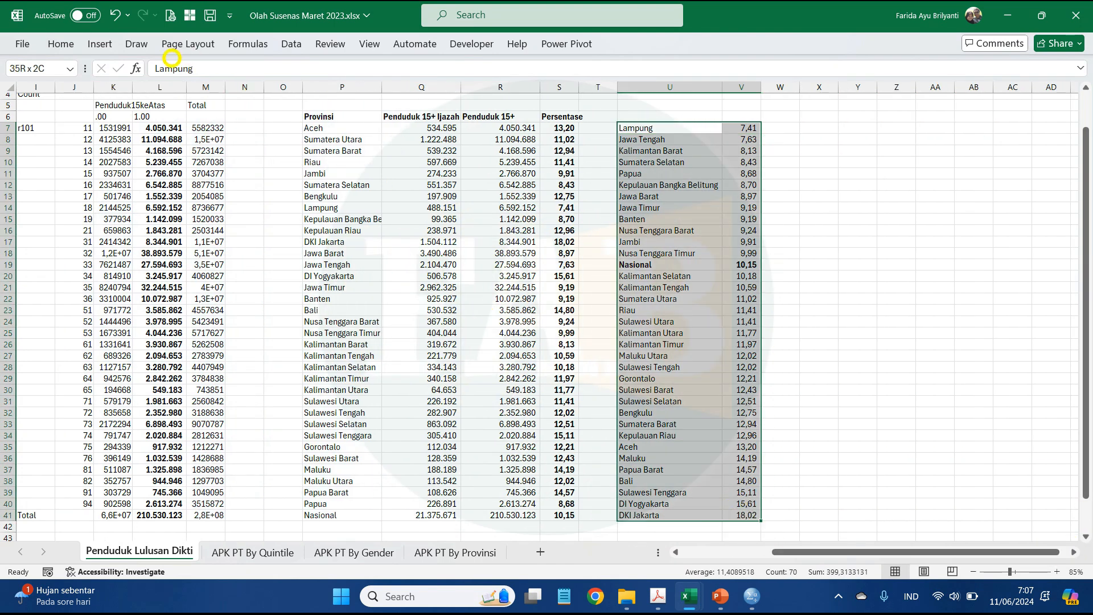
click(97, 44)
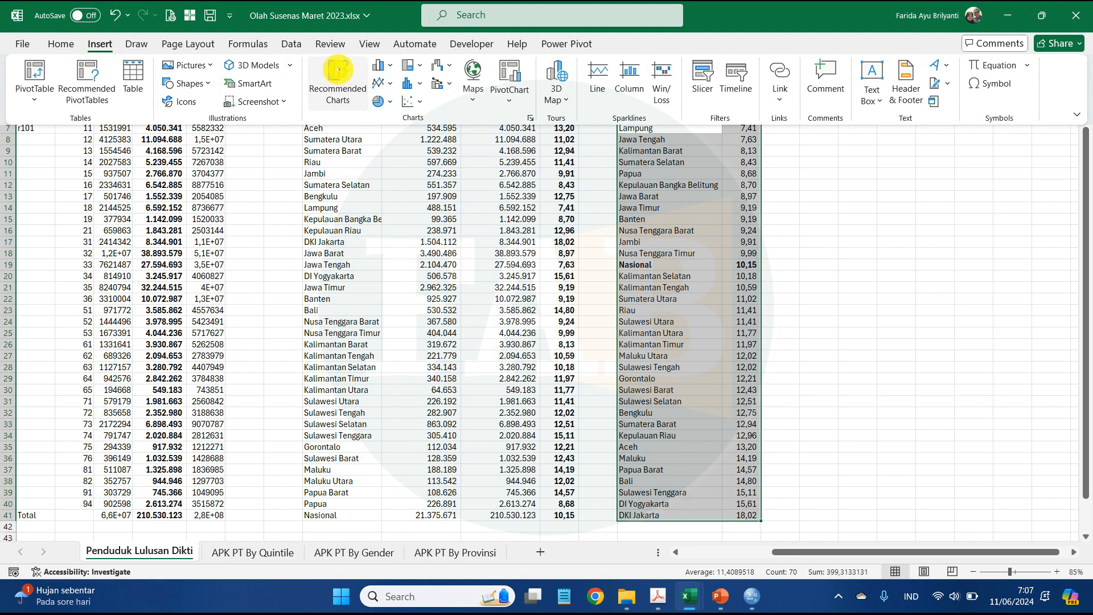
click(337, 70)
click(387, 237)
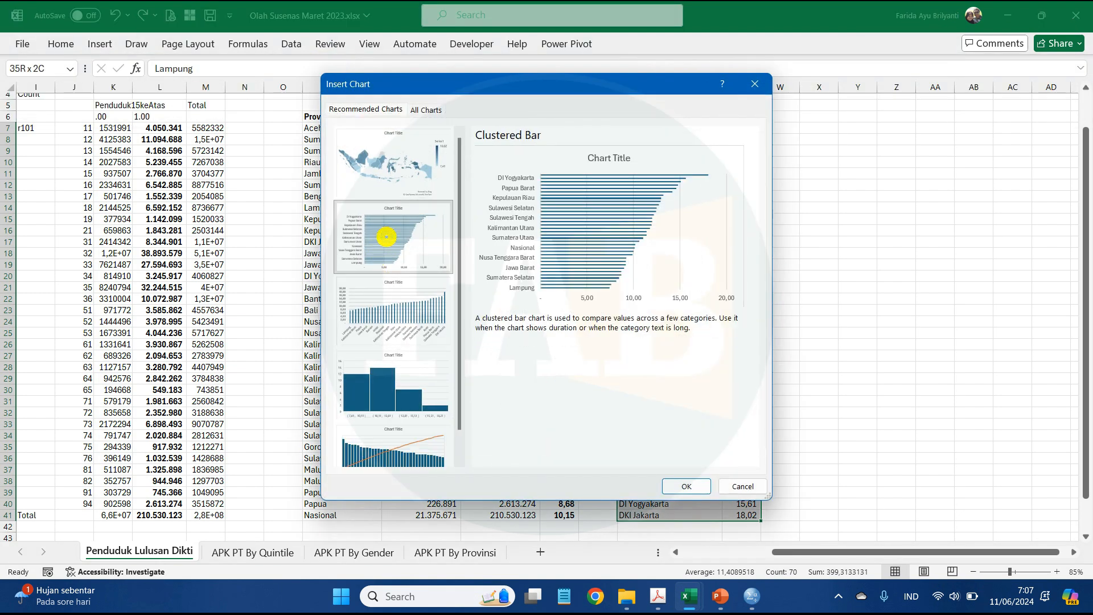
click(687, 486)
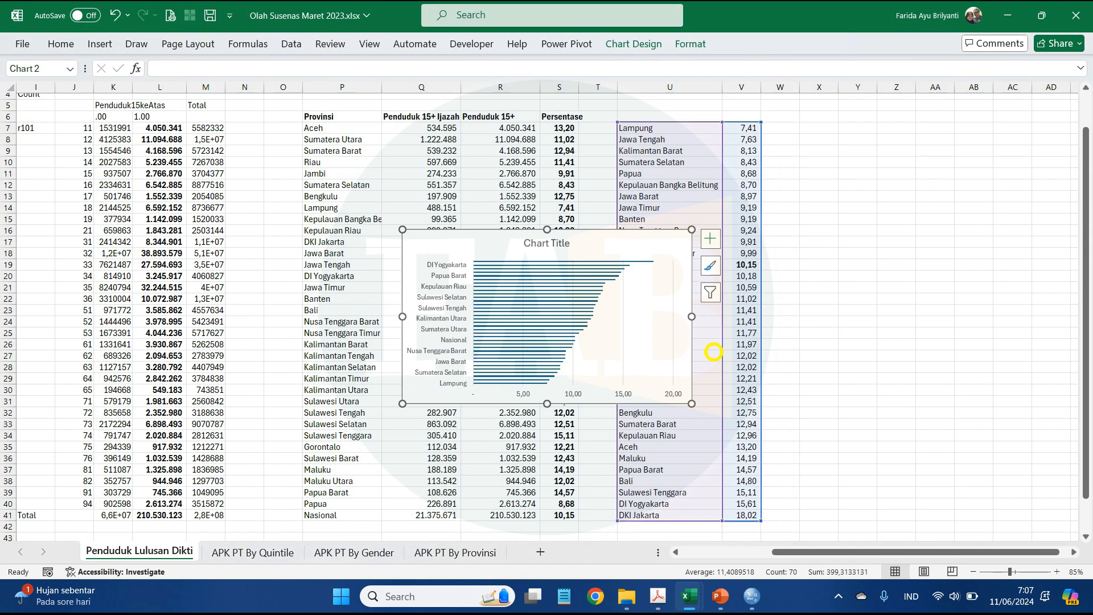
drag(589, 231, 963, 122)
drag(920, 294, 935, 513)
Step: Title the chart "Persentase Penduduk Usia 15 Tahun ke Atas yang Telah Menamatkan Pendidikan Tinggi, susenas Maret 2023"
click(921, 127)
double_click(921, 126)
text(Persen)
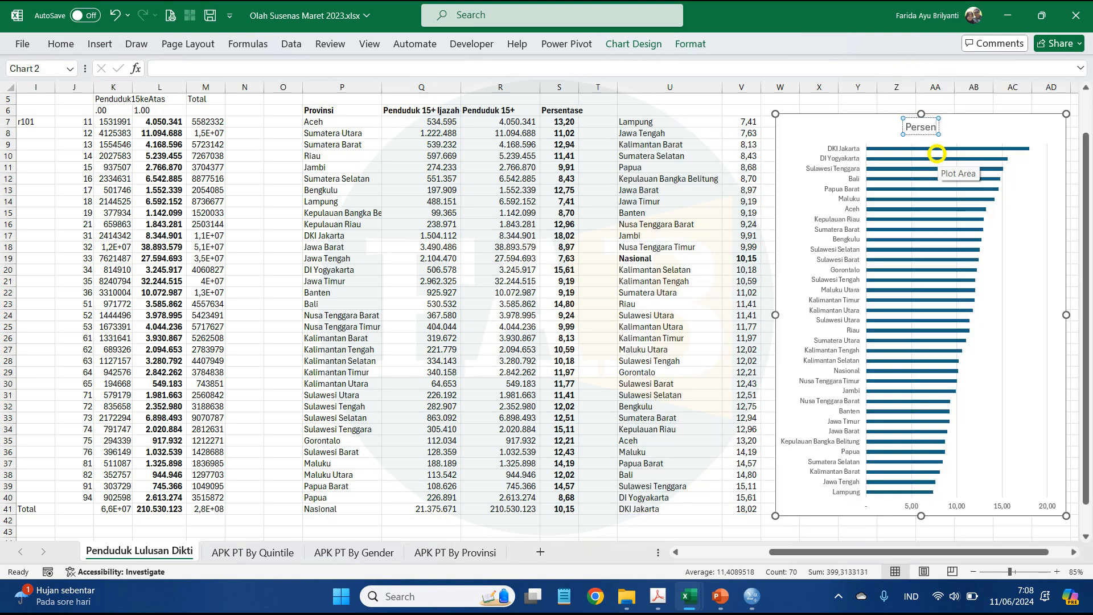
text(Usia L)
key(BackSpace)
text(15)
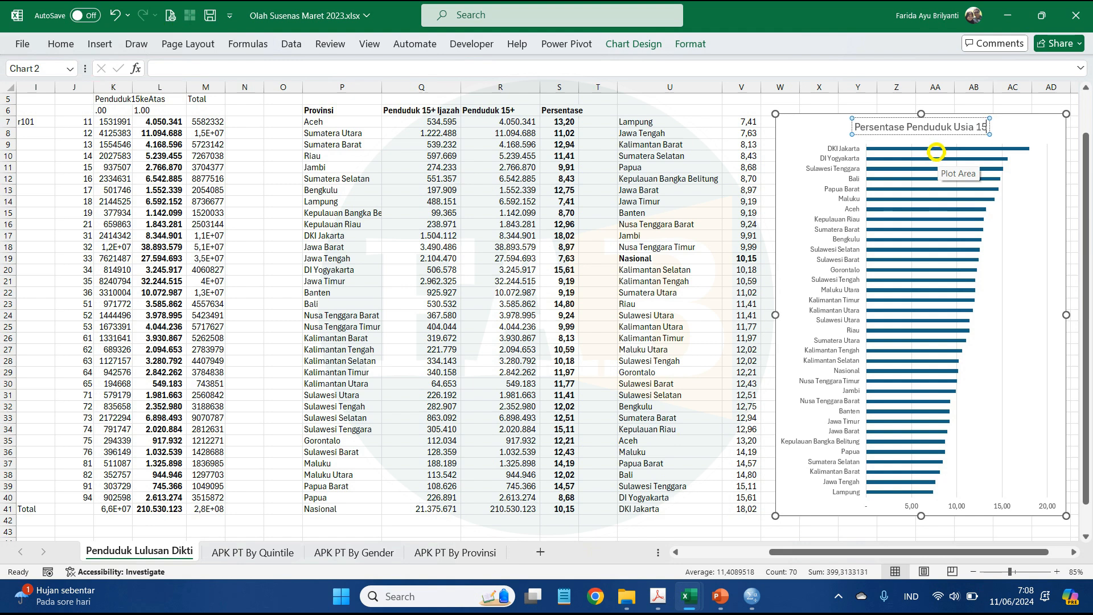
text( Tahun)
text( ke Atas yang)
text( Telah Menama)
text(tkan Pendidikan)
text( Tinggi,)
key(Return)
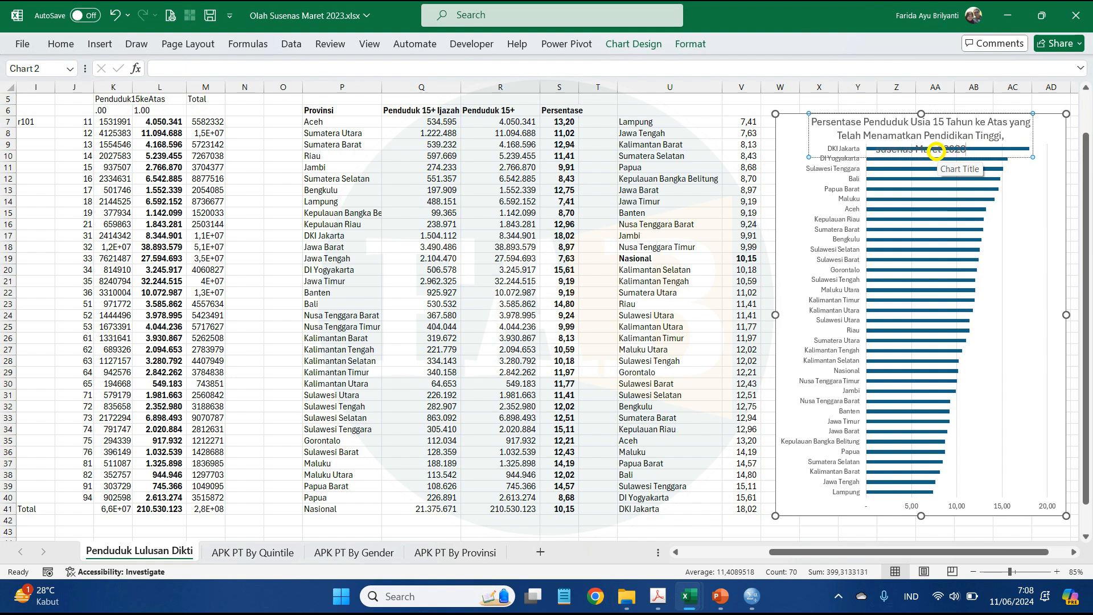
Step: Set the font colour of all text in the bar chart to black
click(921, 516)
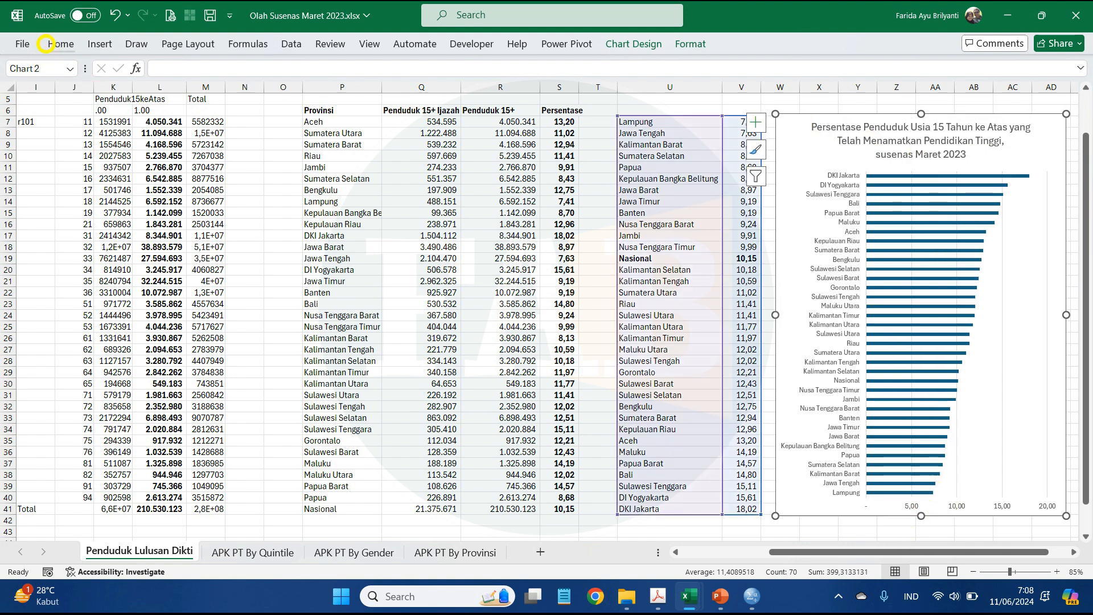
click(60, 43)
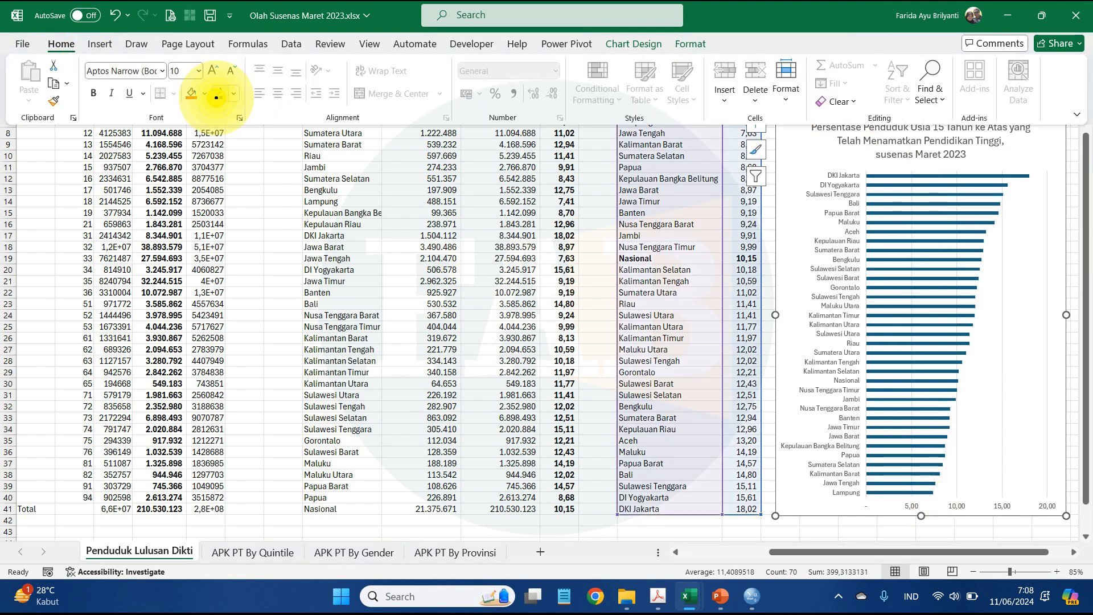
click(775, 312)
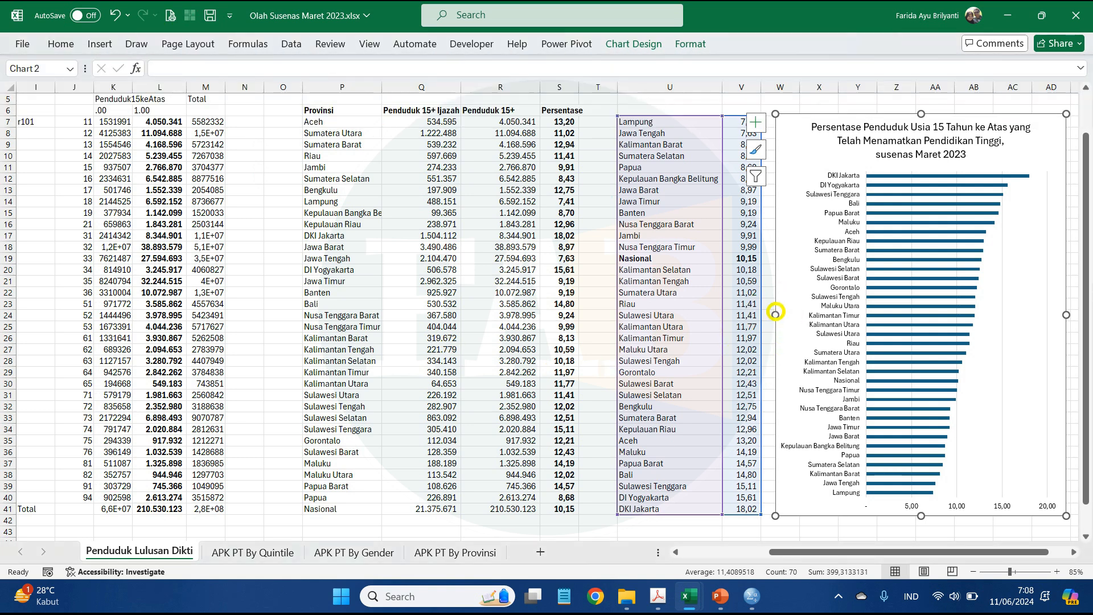
Step: Reduce the gap width of the bar chart's data series to make the province bars thicker
click(882, 285)
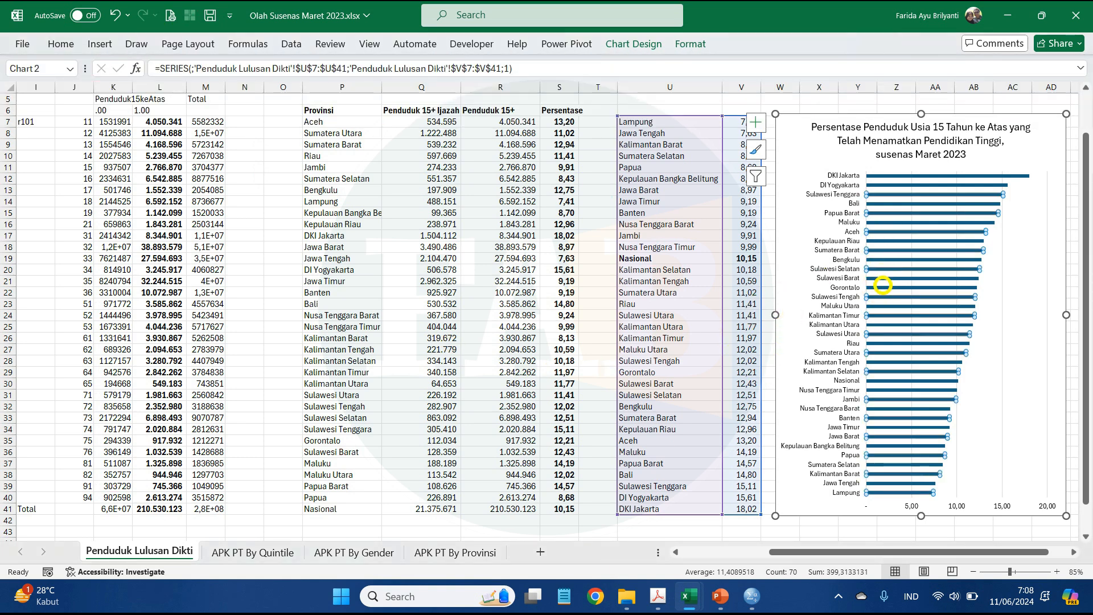
right_click(883, 285)
click(911, 446)
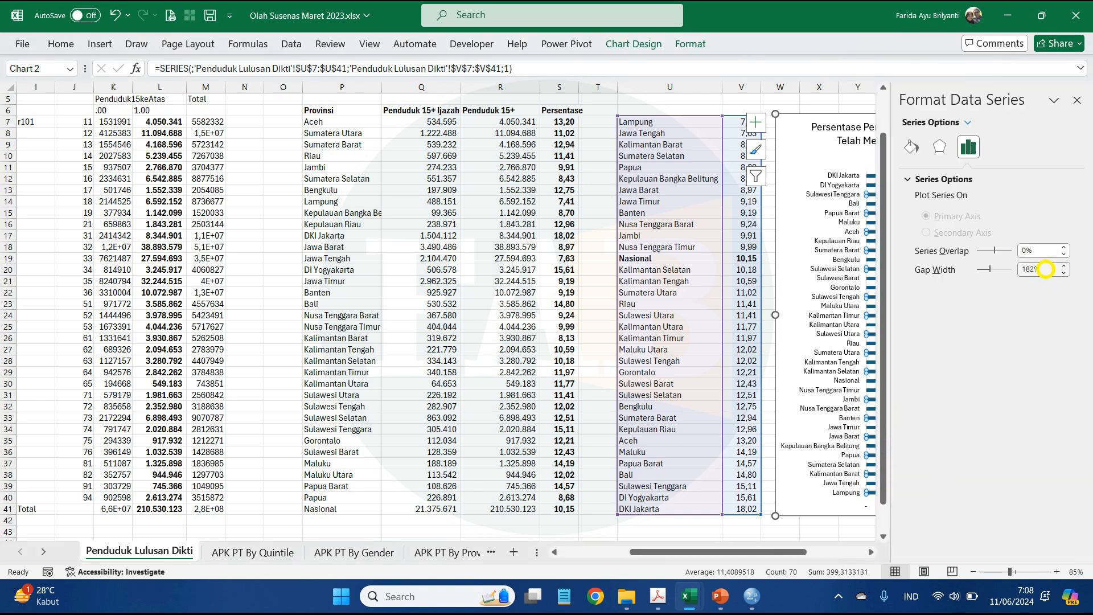
click(1044, 269)
key(Return)
click(1077, 100)
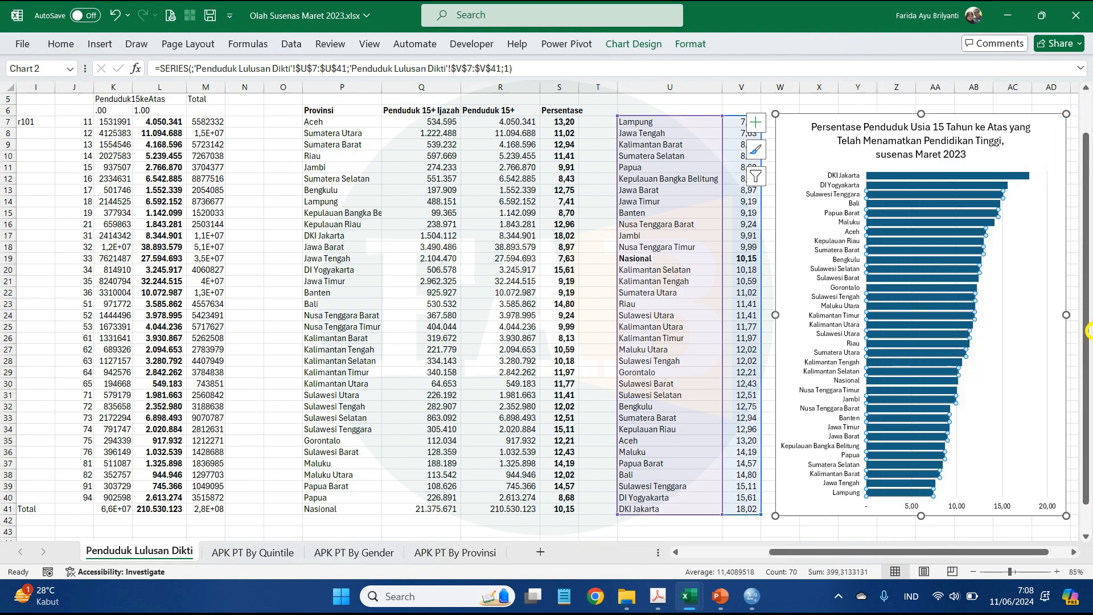
Step: Fill only the Nasional bar in the chart with orange
click(1071, 552)
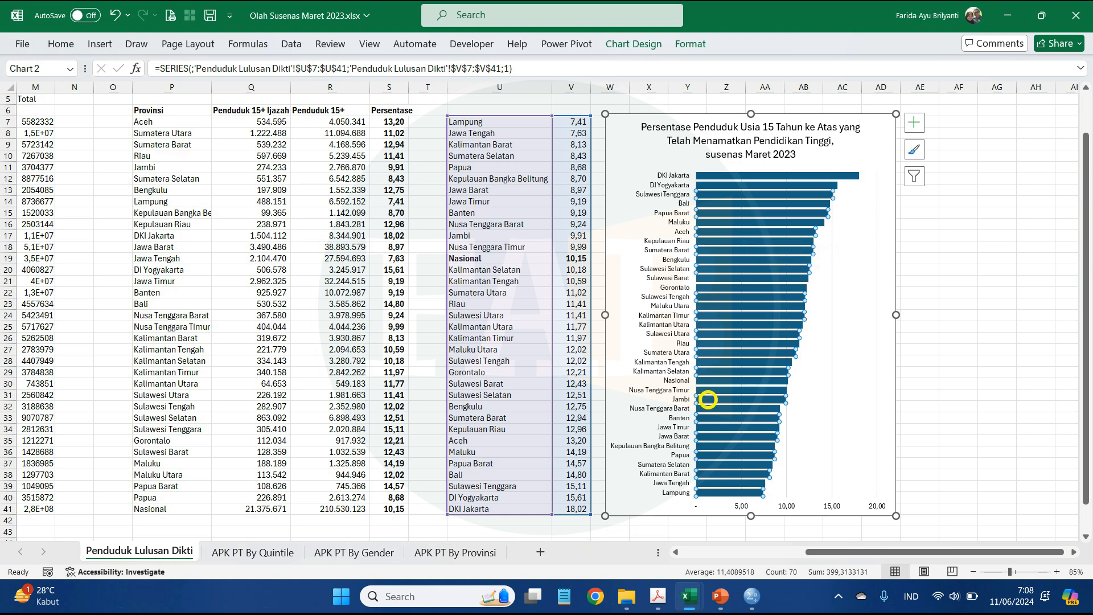
click(727, 380)
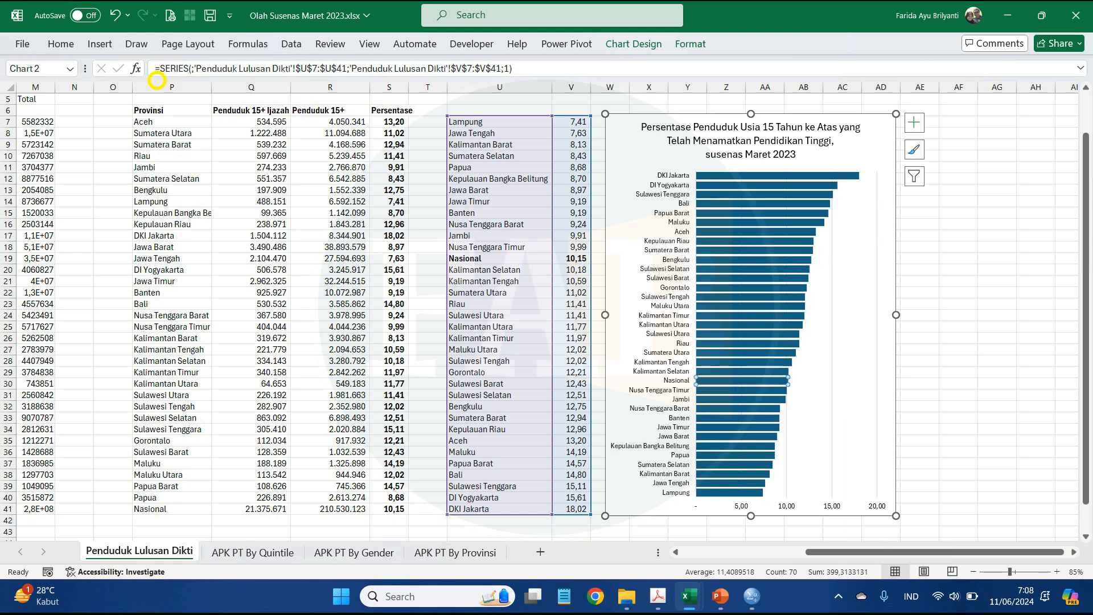
click(60, 44)
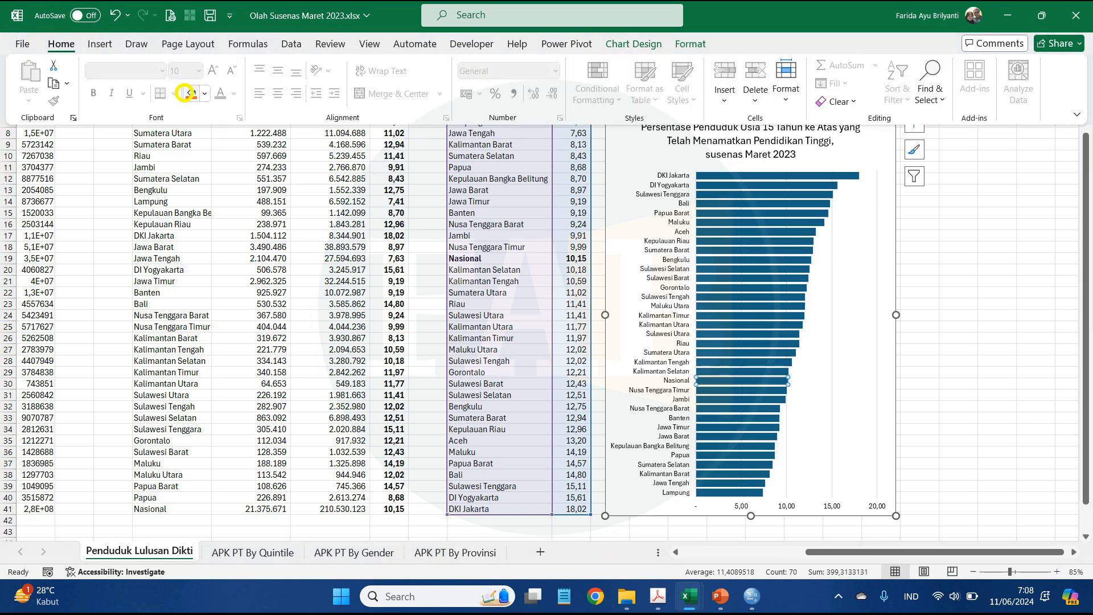
click(638, 44)
click(632, 44)
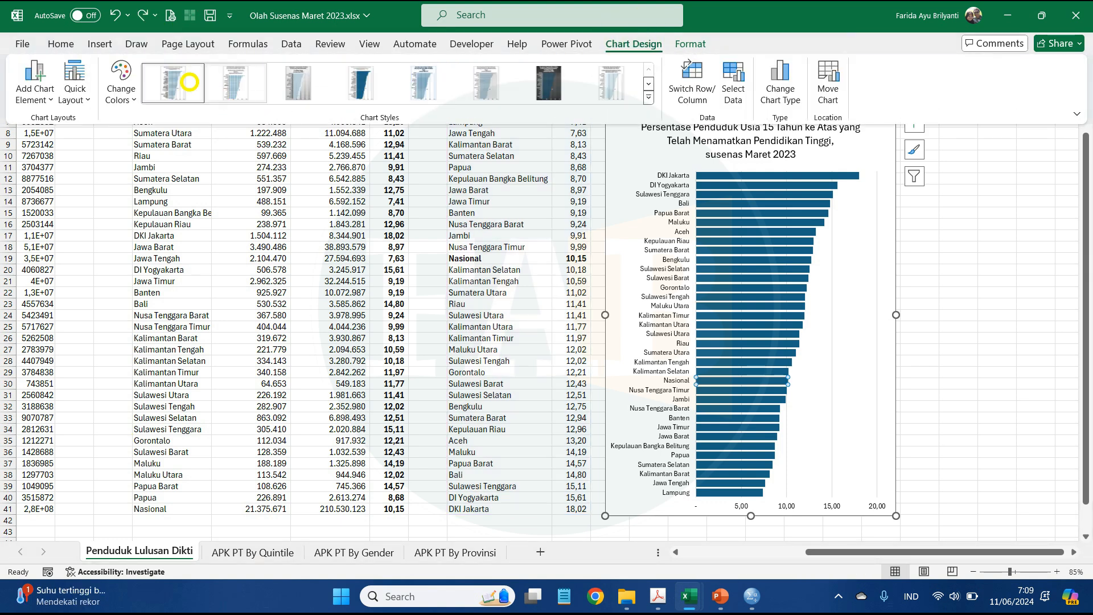
click(68, 46)
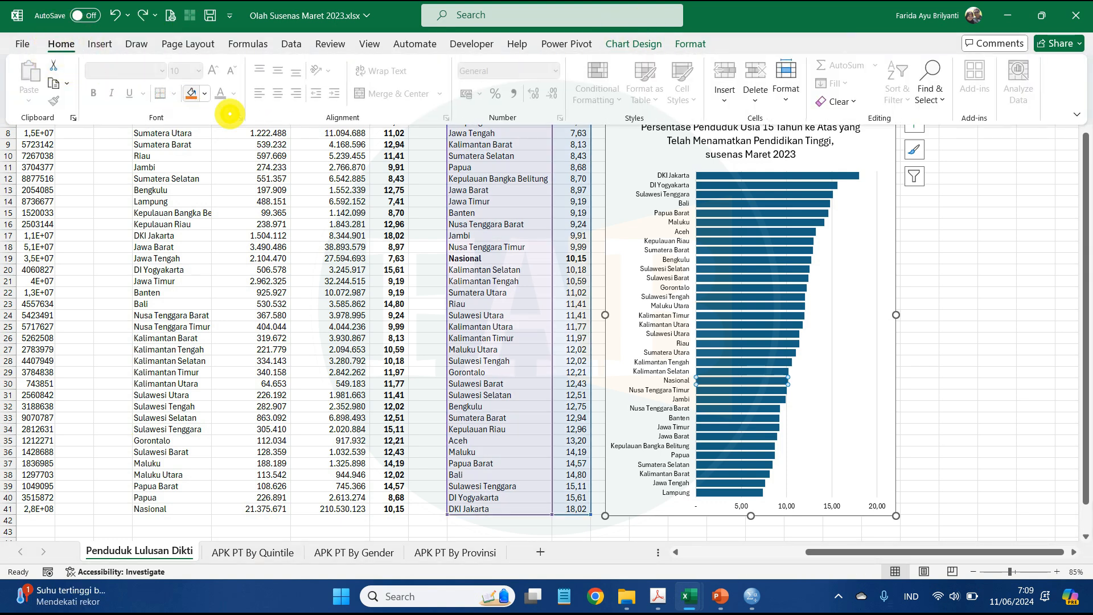
click(191, 93)
Step: Add data labels at the outside end of all bars in the chart
click(896, 315)
click(897, 314)
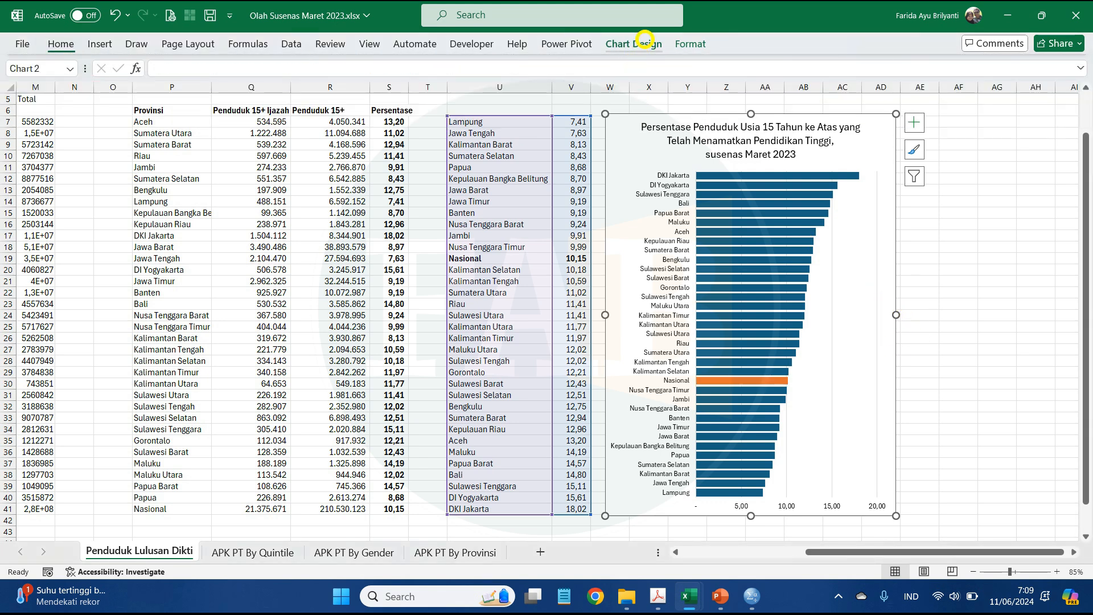
click(633, 44)
click(51, 82)
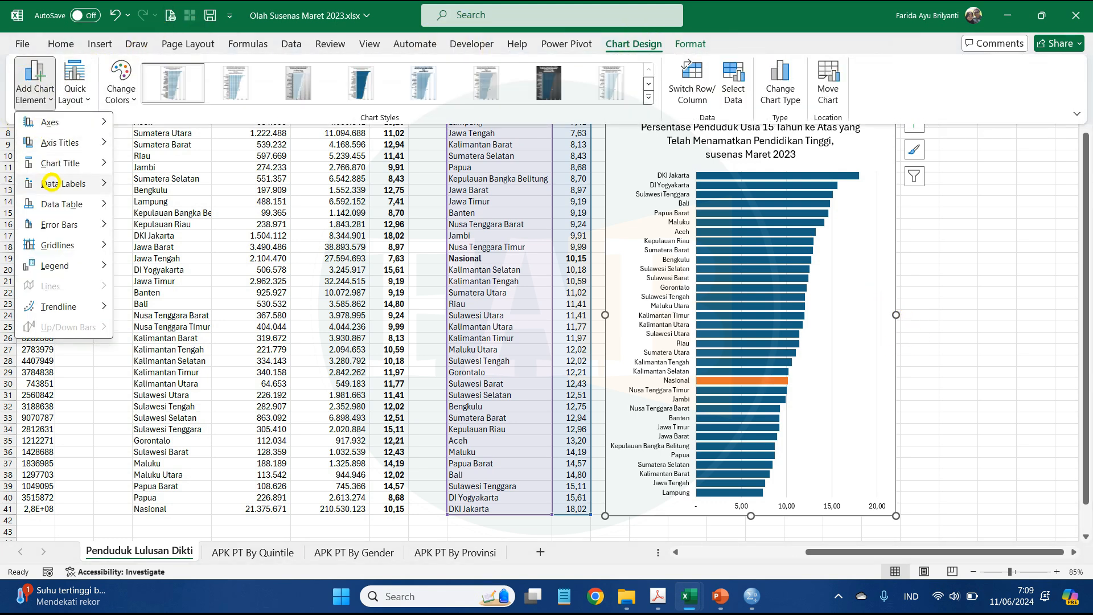
mouse_move(74, 183)
click(188, 329)
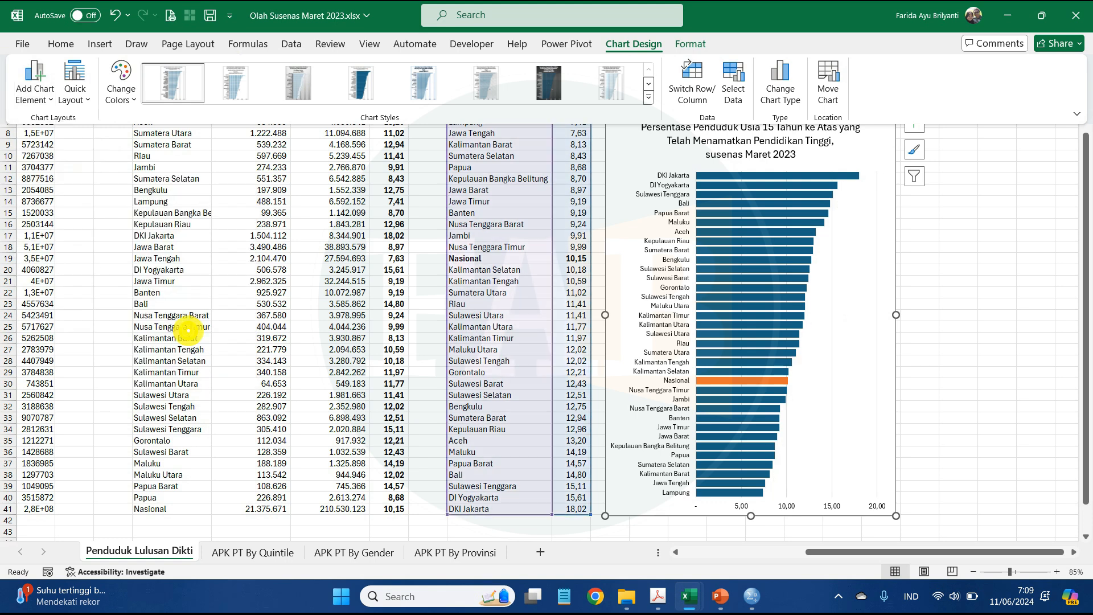
Step: Make the data label of the Nasional bar bold and slightly larger, leaving the chart deselected
click(804, 381)
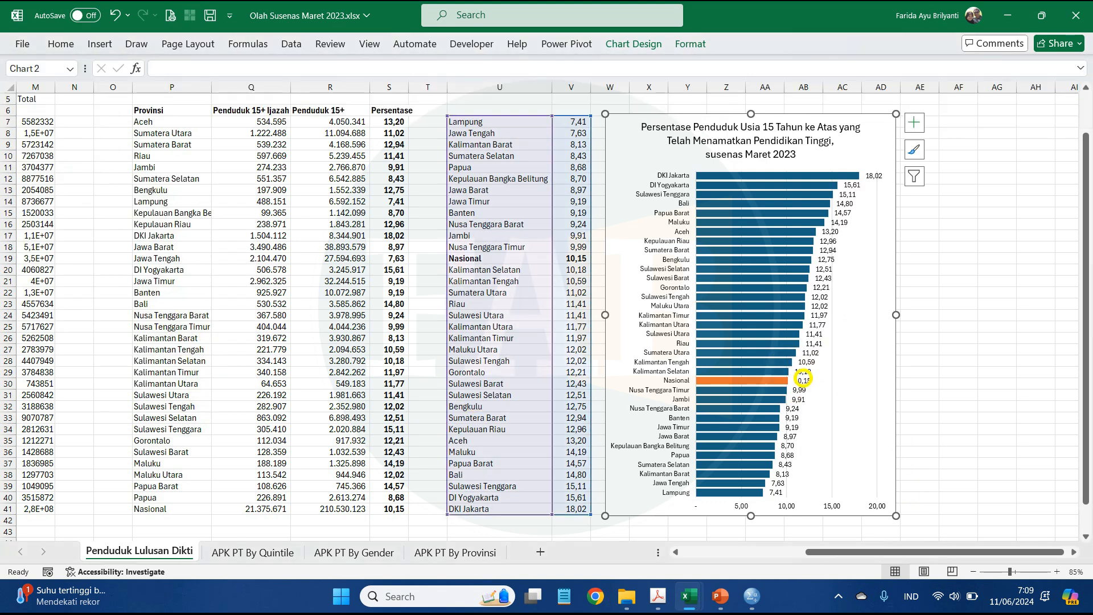
click(803, 380)
click(807, 383)
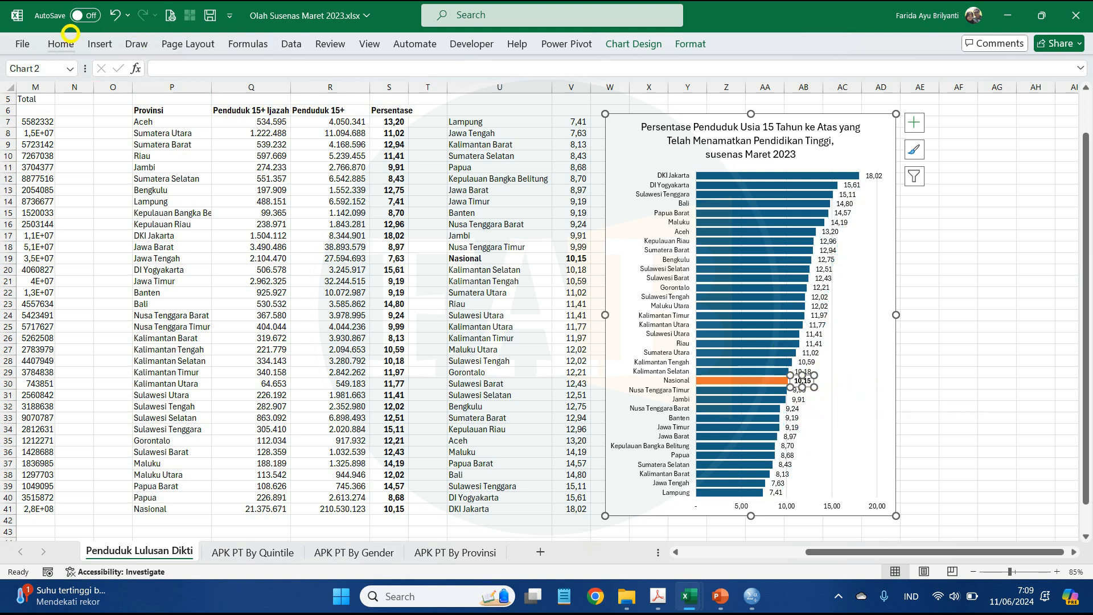
click(61, 44)
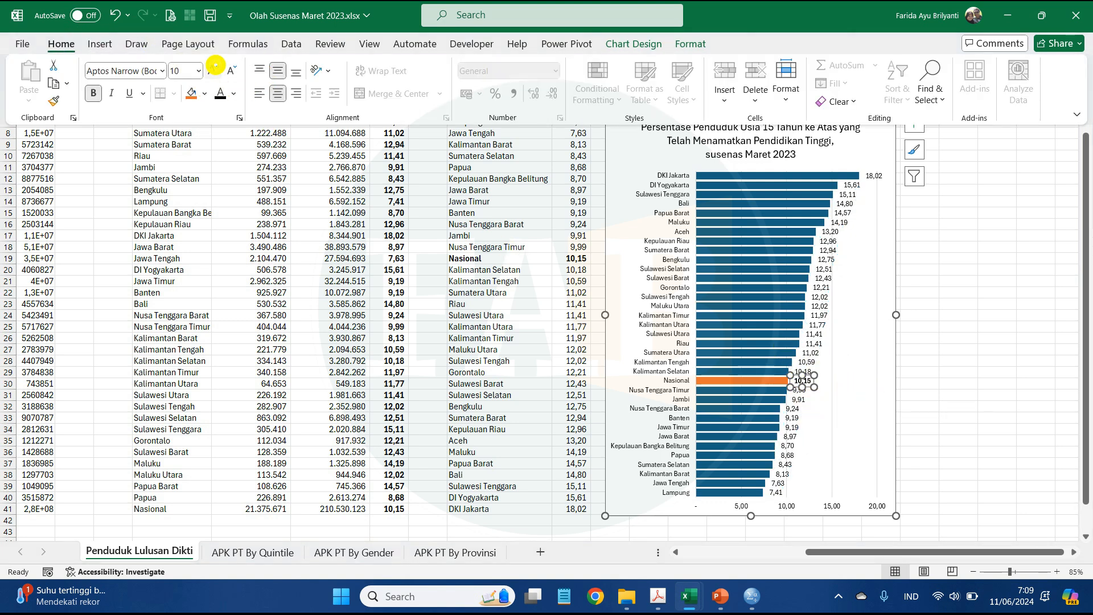
click(960, 306)
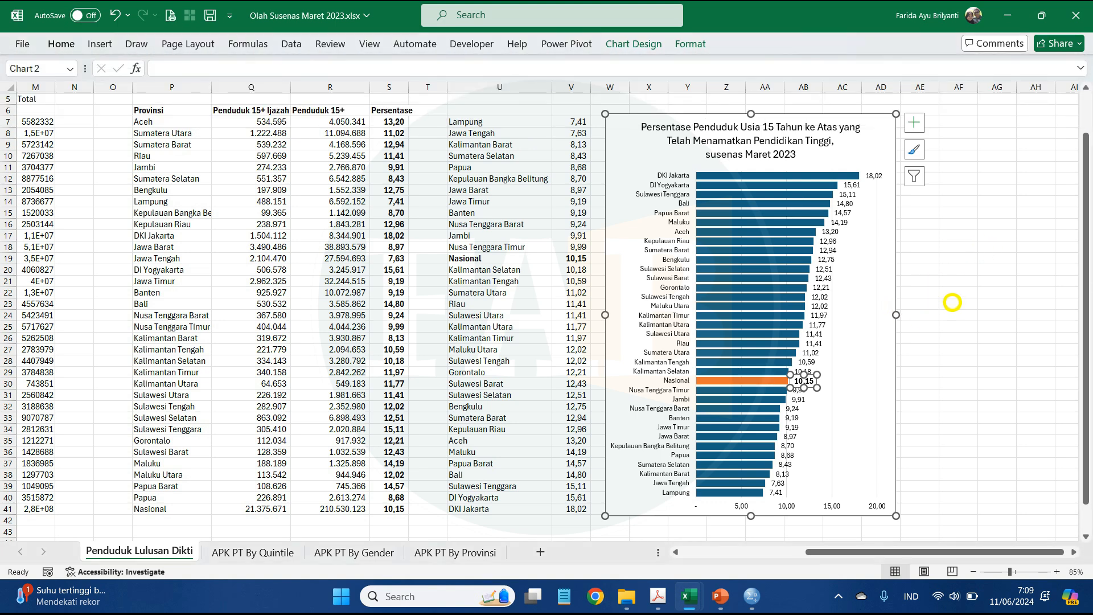
click(914, 314)
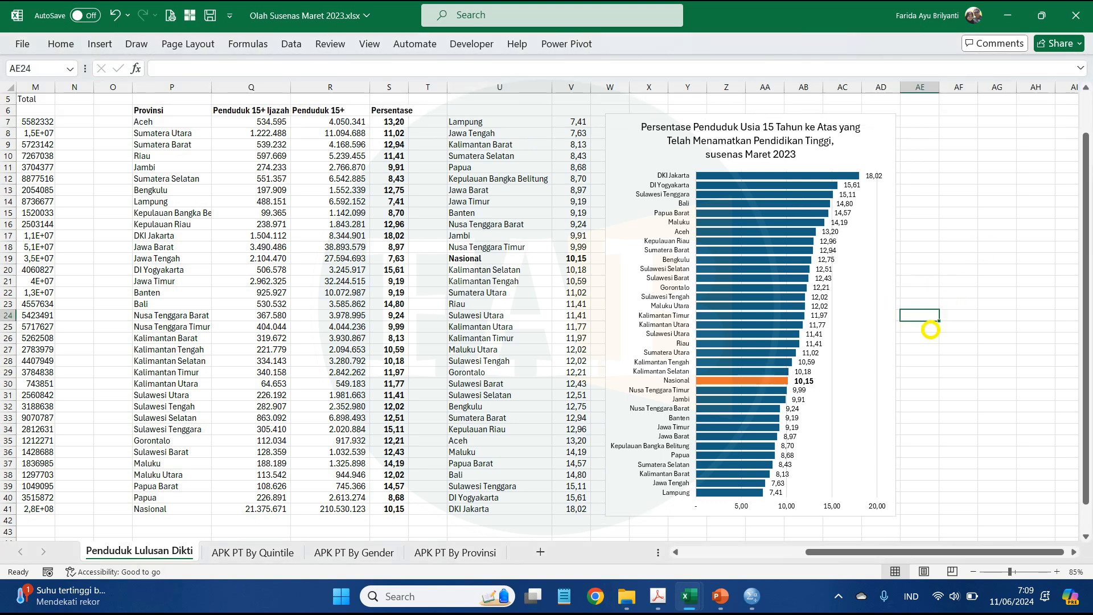